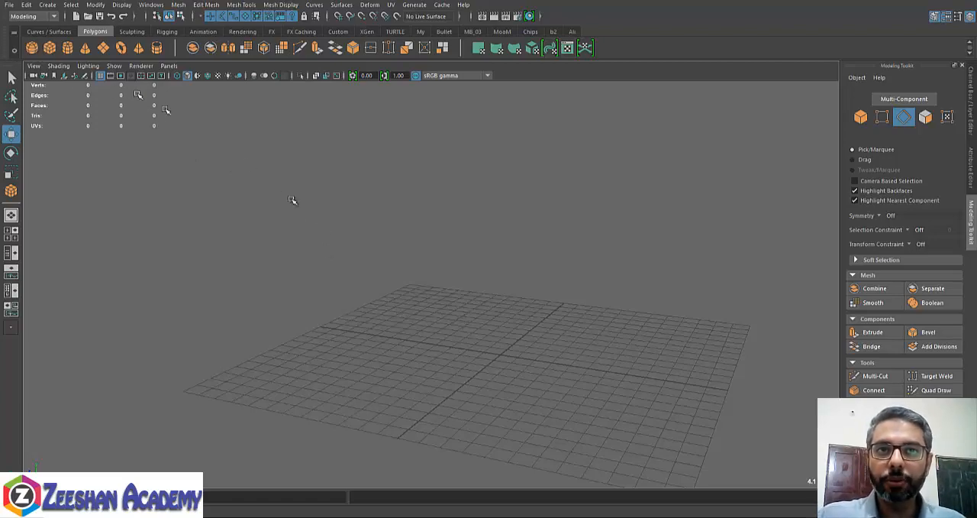
- Create a polygon cube about 10.5 wide, 7.8 high and 15.4 deep, and set its width subdivisions to 2
{"action": "left_click_drag", "start_coordinate": [416, 302], "coordinate": [577, 250]}
{"action": "left_click_drag", "start_coordinate": [606, 341], "coordinate": [504, 318], "text": "alt"}
{"action": "left_click", "coordinate": [973, 124]}
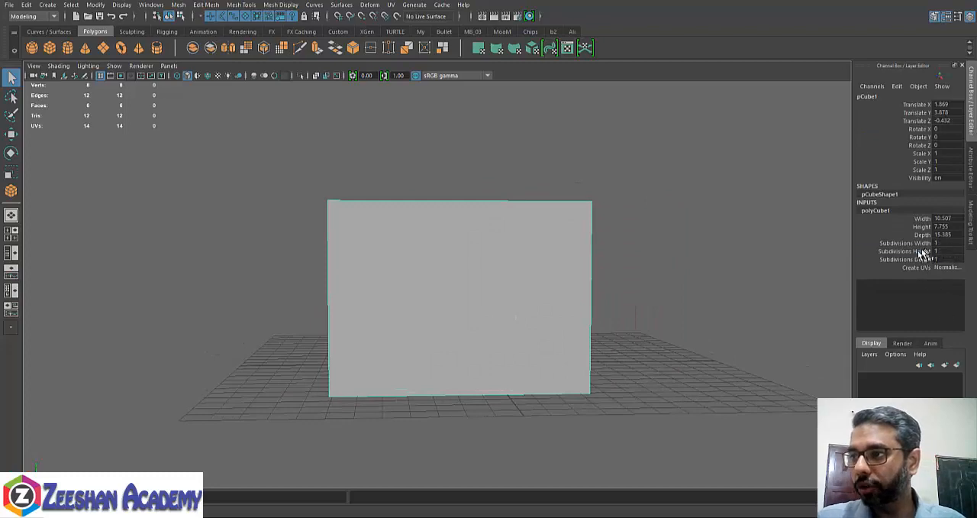
{"action": "left_click", "coordinate": [930, 252]}
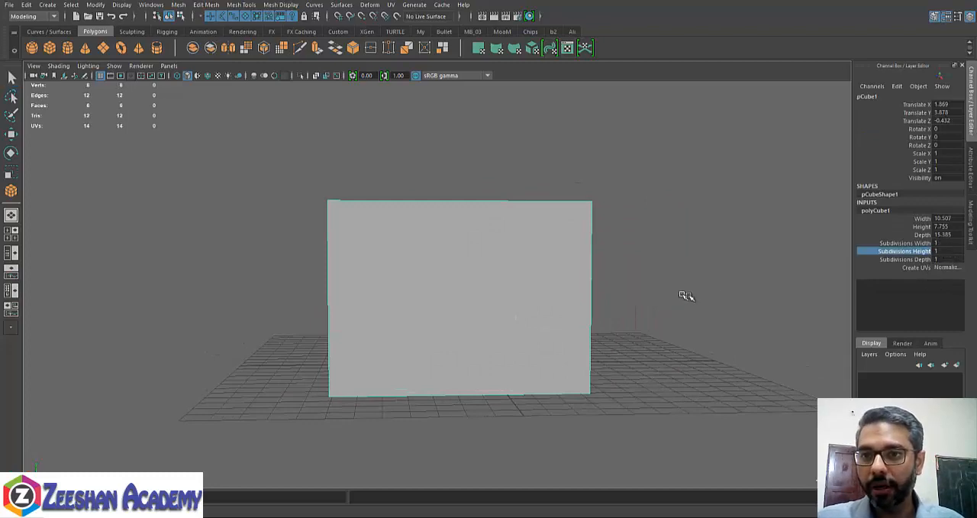
{"action": "left_click", "coordinate": [913, 243]}
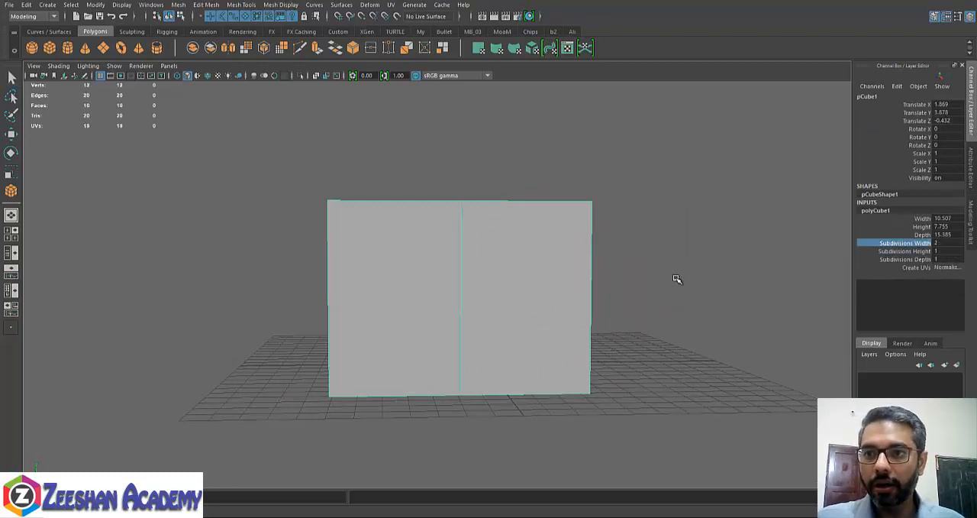
- Raise the cube's top middle vertices to form a gabled roof ridge and return to object selection
{"action": "left_click_drag", "start_coordinate": [676, 279], "coordinate": [487, 348], "text": "alt"}
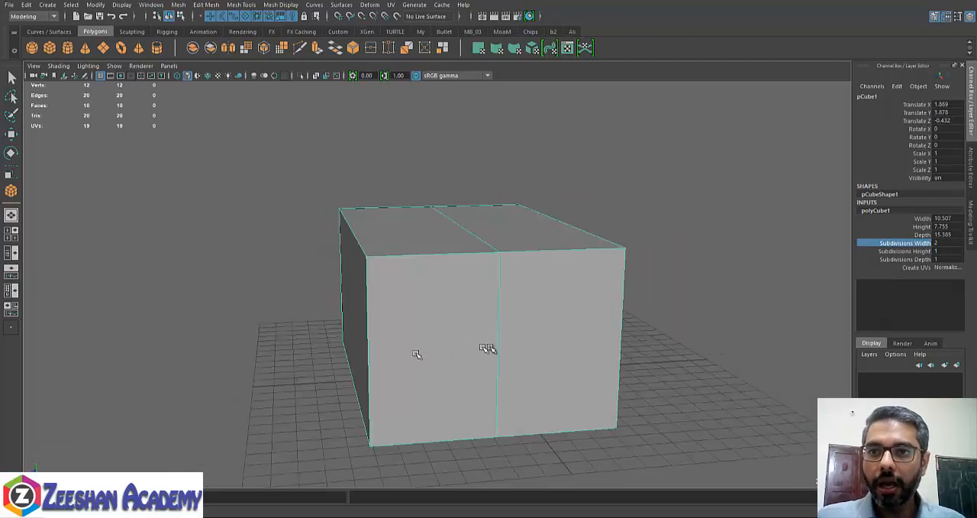
{"action": "right_click_drag", "start_coordinate": [532, 234], "coordinate": [498, 236]}
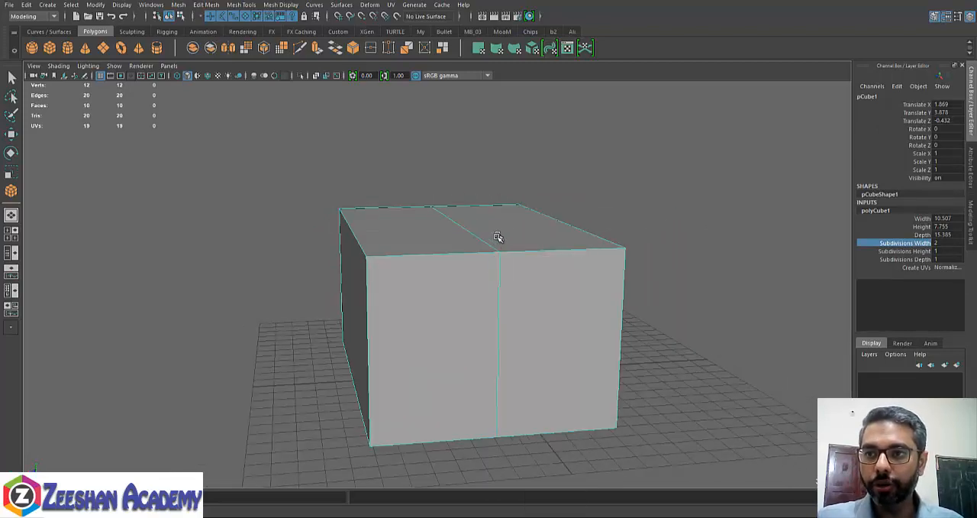
{"action": "left_click_drag", "start_coordinate": [497, 236], "coordinate": [406, 160], "text": "alt"}
{"action": "left_click_drag", "start_coordinate": [461, 288], "coordinate": [469, 319], "text": "alt"}
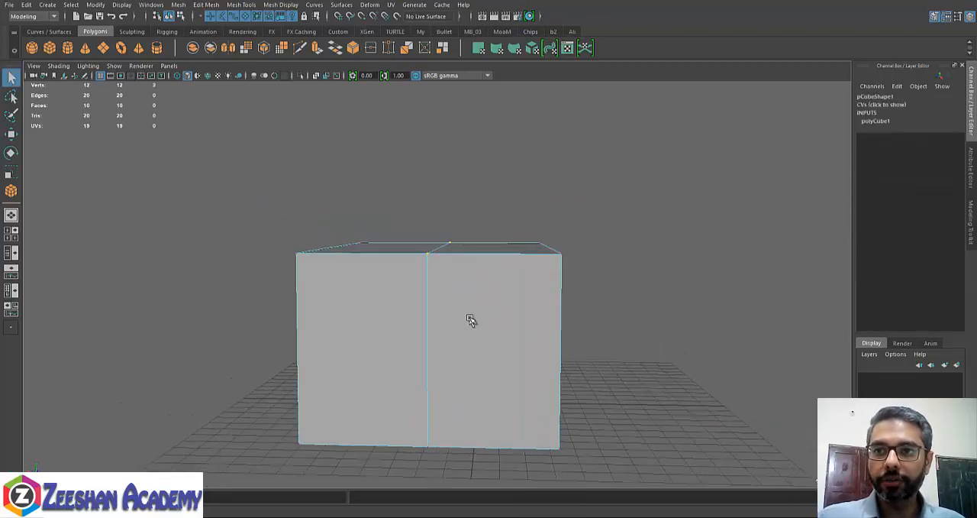
{"action": "key", "text": "w"}
{"action": "left_click", "coordinate": [444, 244]}
{"action": "left_click_drag", "start_coordinate": [446, 212], "coordinate": [456, 96]}
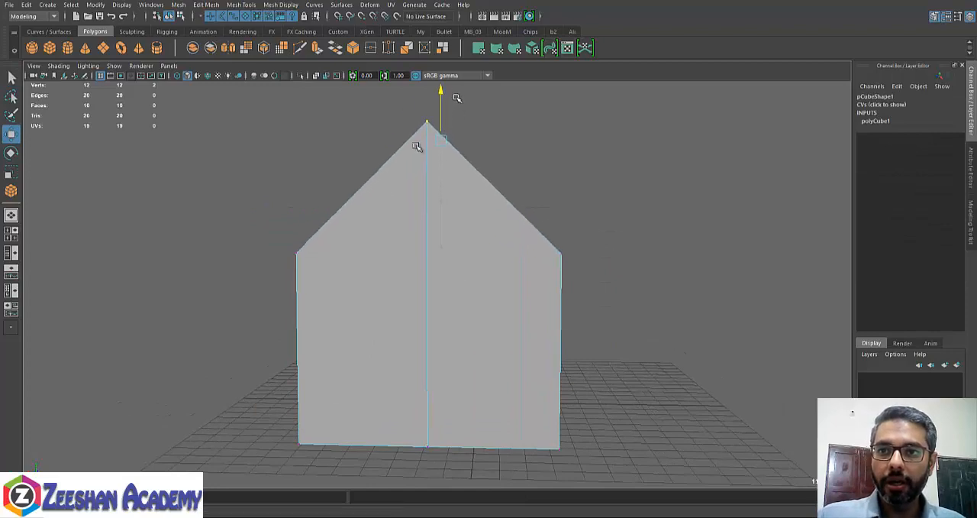
{"action": "left_click_drag", "start_coordinate": [443, 260], "coordinate": [593, 284], "text": "alt"}
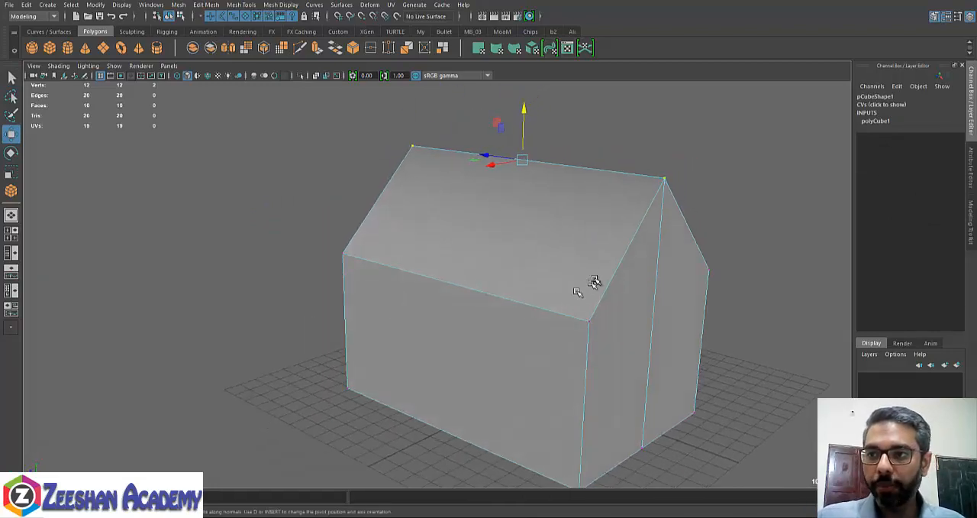
{"action": "right_click_drag", "start_coordinate": [593, 283], "coordinate": [643, 225]}
{"action": "left_click", "coordinate": [644, 225]}
{"action": "left_click_drag", "start_coordinate": [644, 225], "coordinate": [543, 307], "text": "alt"}
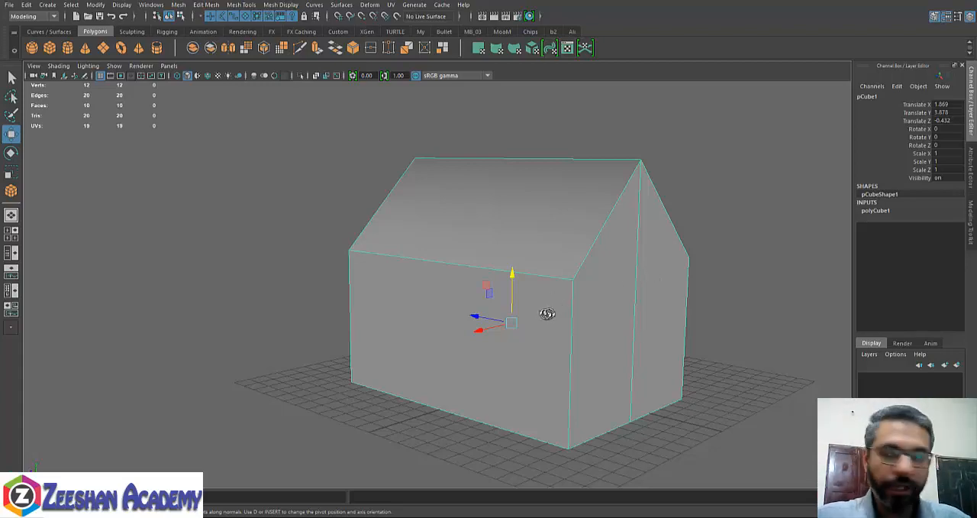
{"action": "left_click_drag", "start_coordinate": [546, 313], "coordinate": [516, 316], "text": "alt"}
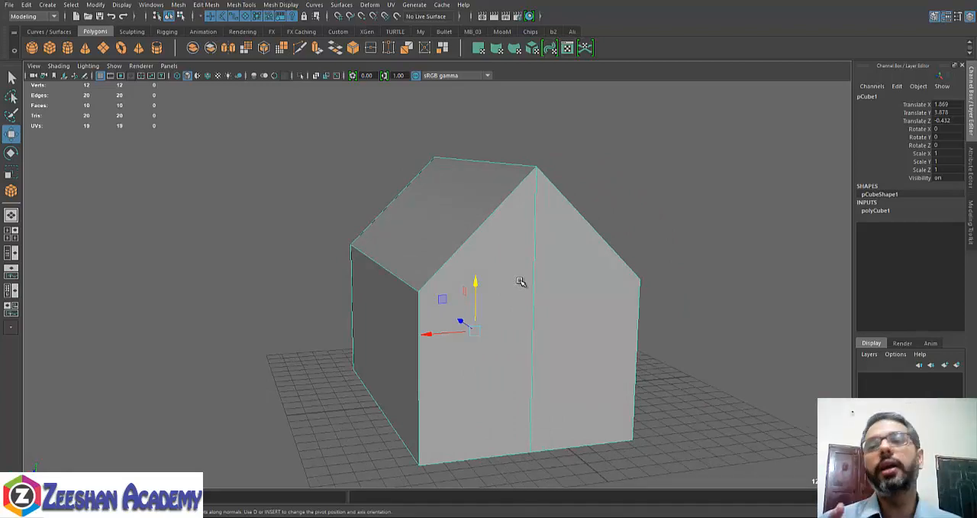
{"action": "left_click_drag", "start_coordinate": [474, 231], "coordinate": [483, 234], "text": "alt"}
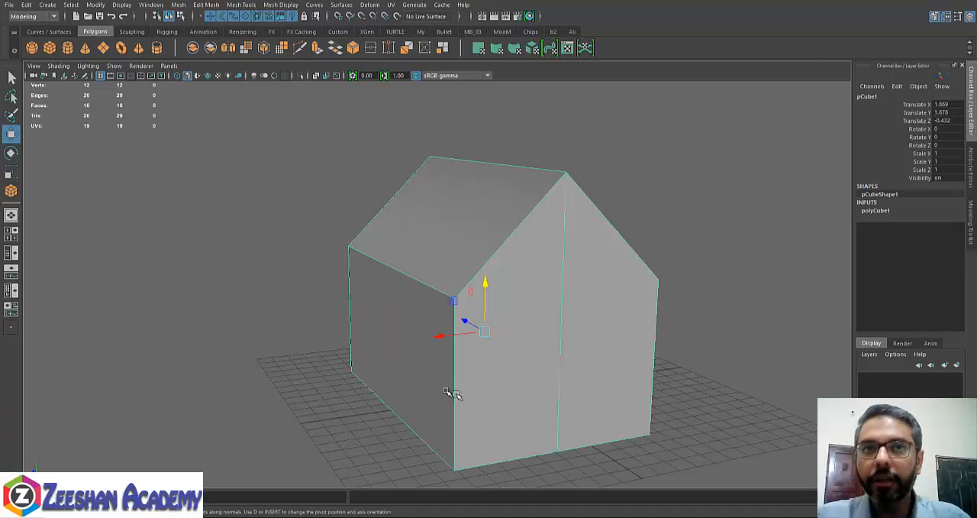
{"action": "left_click", "coordinate": [151, 5]}
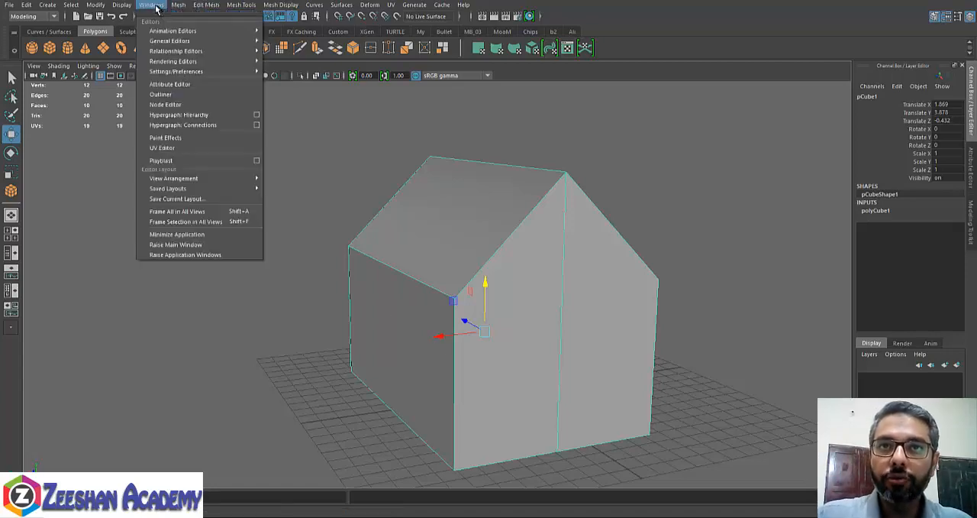
{"action": "left_click", "coordinate": [177, 148]}
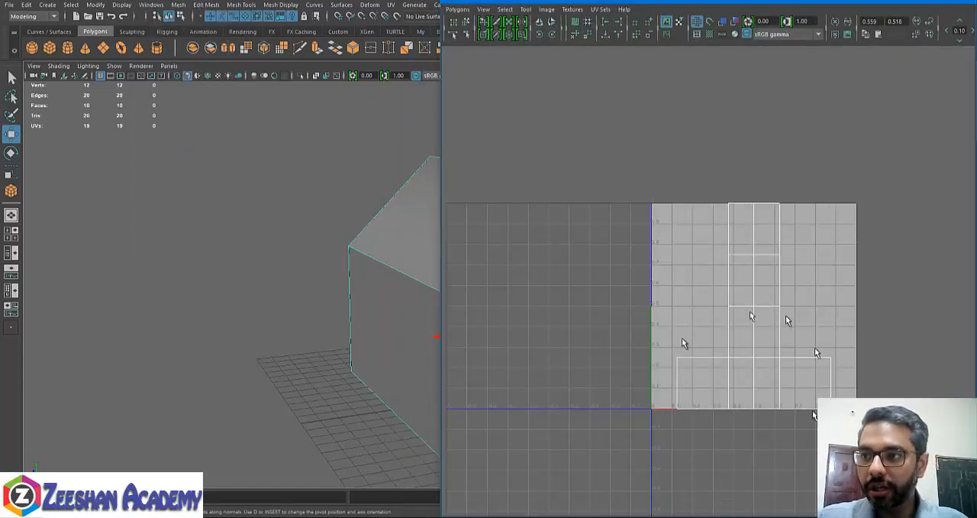
{"action": "key", "text": "f"}
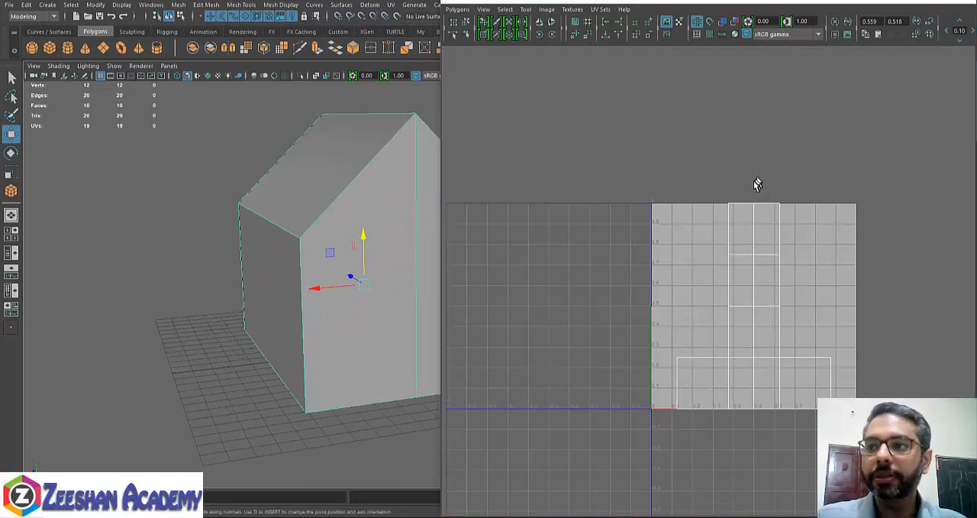
{"action": "left_click_drag", "start_coordinate": [395, 272], "coordinate": [344, 283], "text": "alt"}
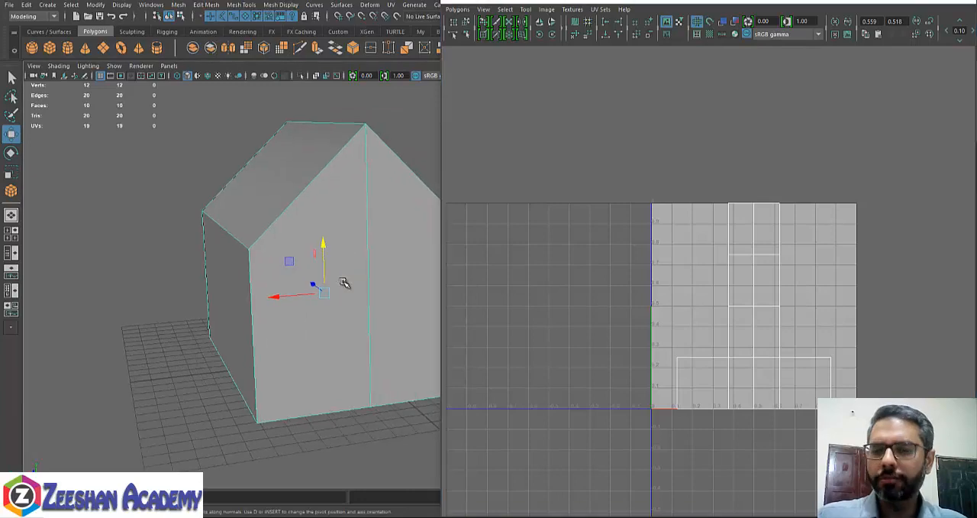
{"action": "middle_click_drag", "start_coordinate": [381, 299], "coordinate": [336, 298], "text": "alt"}
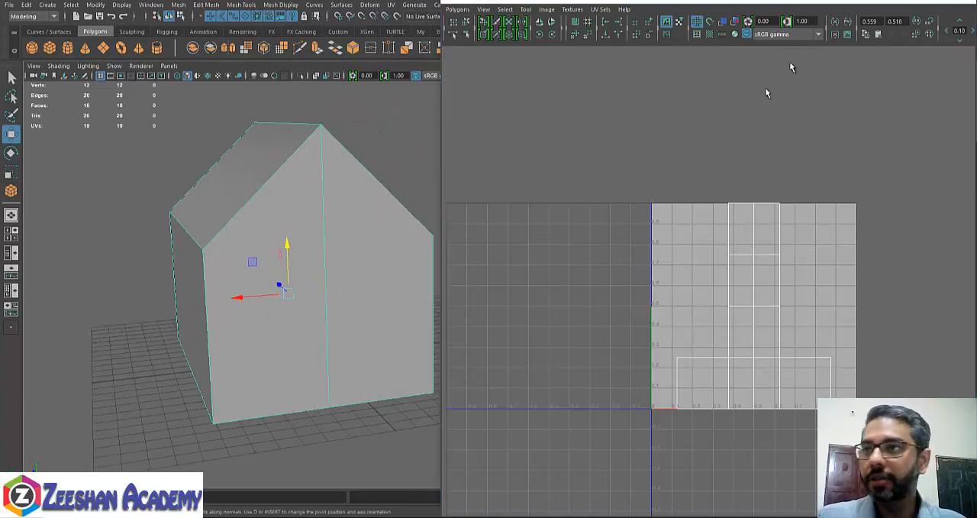
{"action": "left_click", "coordinate": [920, 1]}
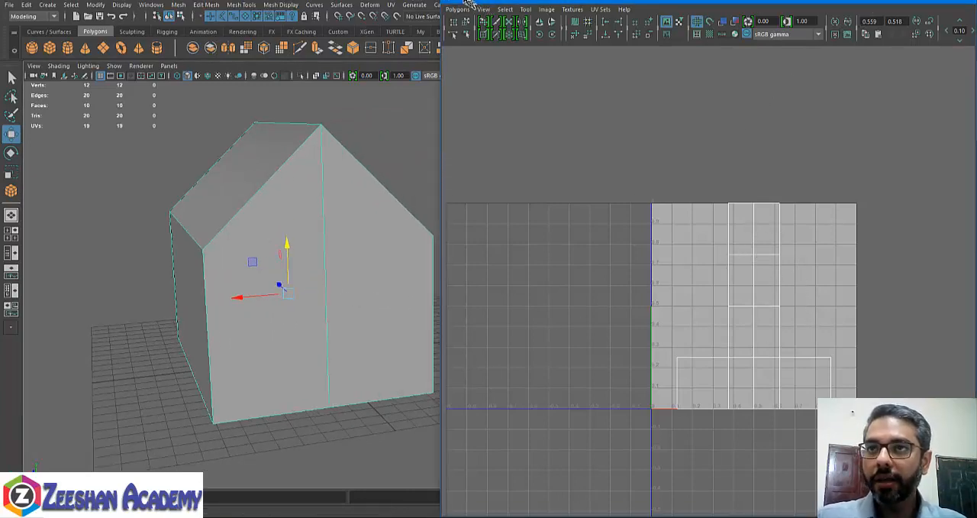
{"action": "left_click_drag", "start_coordinate": [440, 2], "coordinate": [519, 214]}
{"action": "left_click_drag", "start_coordinate": [665, 227], "coordinate": [154, 212]}
{"action": "key", "text": "f"}
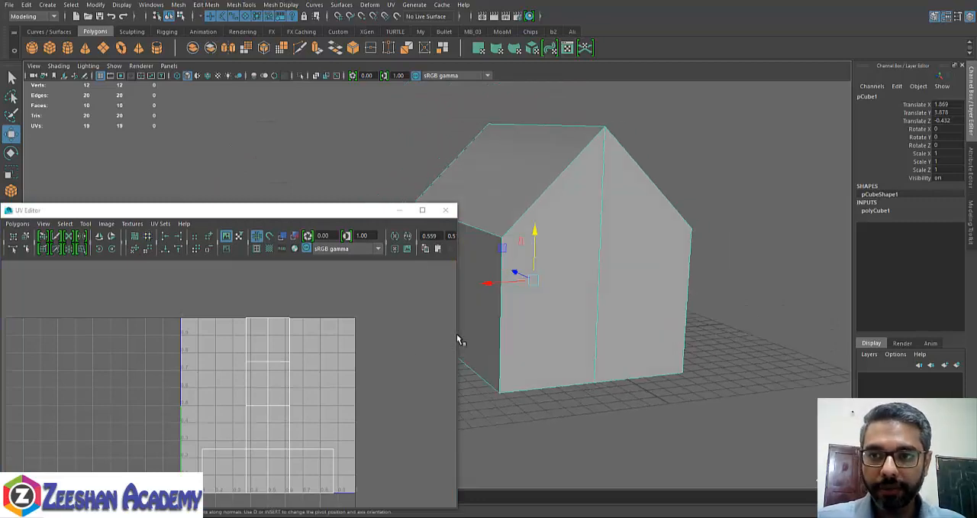
{"action": "left_click_drag", "start_coordinate": [459, 340], "coordinate": [240, 339]}
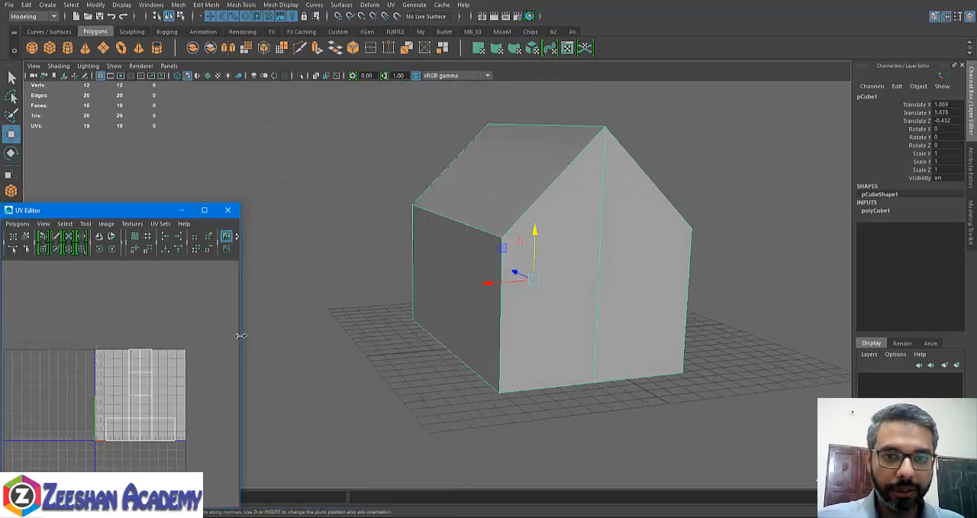
{"action": "left_click", "coordinate": [227, 210]}
- Switch the workspace to the saved Persp/UV Editor layout and frame the house and its UVs
{"action": "left_click", "coordinate": [169, 66]}
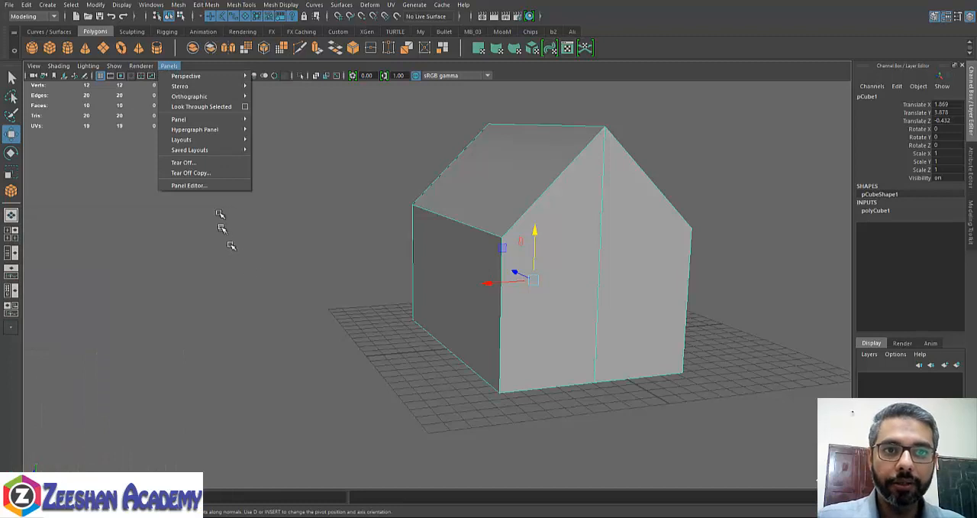
{"action": "mouse_move", "coordinate": [229, 150]}
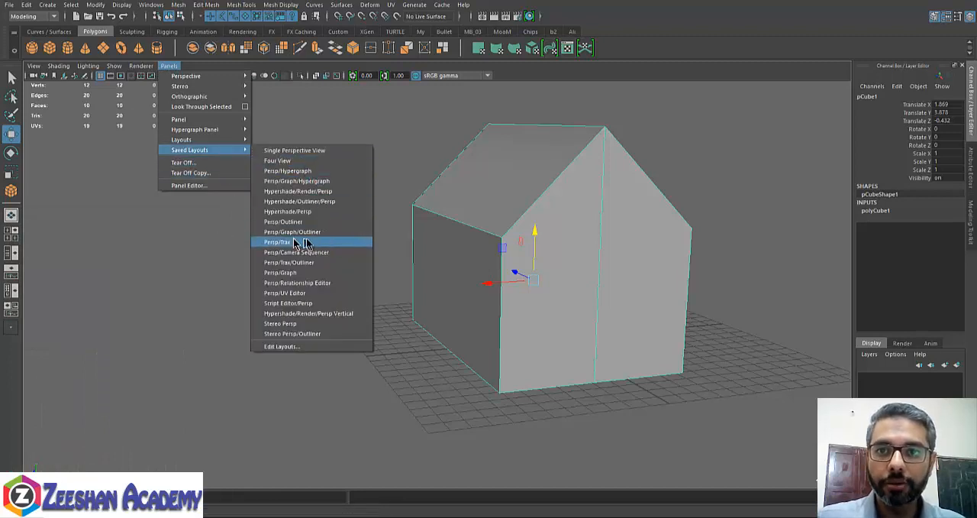
{"action": "left_click", "coordinate": [284, 293]}
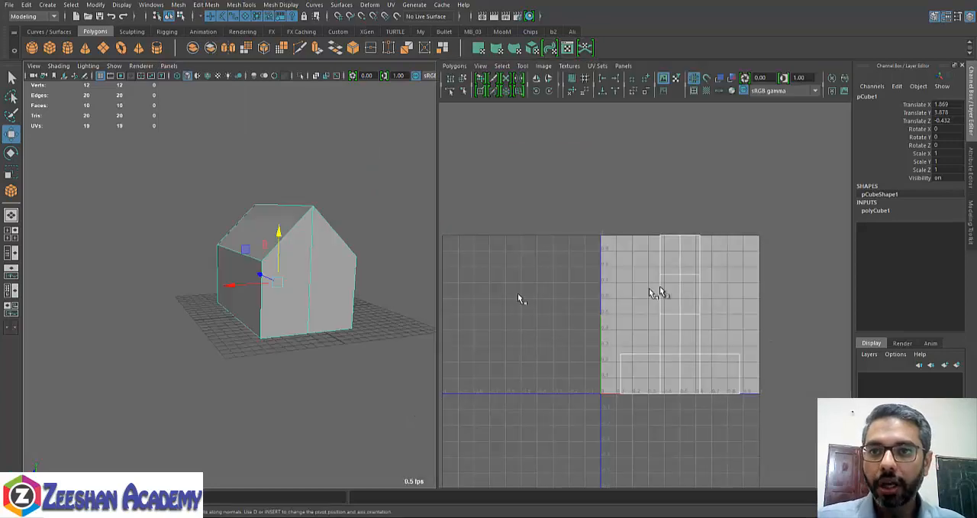
{"action": "right_click_drag", "start_coordinate": [654, 291], "coordinate": [765, 323], "text": "alt"}
{"action": "middle_click_drag", "start_coordinate": [754, 321], "coordinate": [693, 301], "text": "alt"}
{"action": "right_click_drag", "start_coordinate": [694, 301], "coordinate": [727, 323], "text": "alt"}
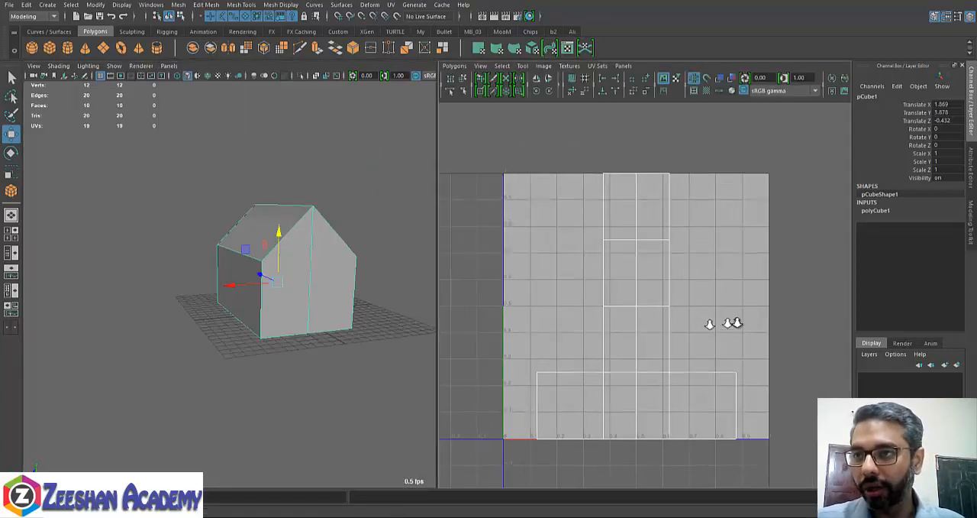
{"action": "middle_click_drag", "start_coordinate": [299, 266], "coordinate": [252, 286], "text": "alt"}
{"action": "right_click_drag", "start_coordinate": [252, 287], "coordinate": [311, 294], "text": "alt"}
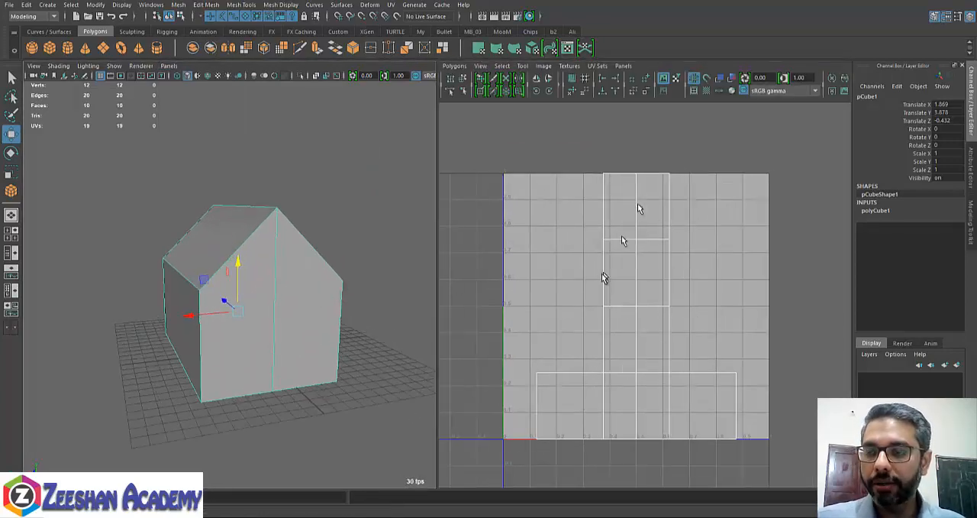
{"action": "right_click_drag", "start_coordinate": [604, 277], "coordinate": [626, 252], "text": "alt"}
{"action": "left_click", "coordinate": [168, 66]}
{"action": "mouse_move", "coordinate": [210, 153]}
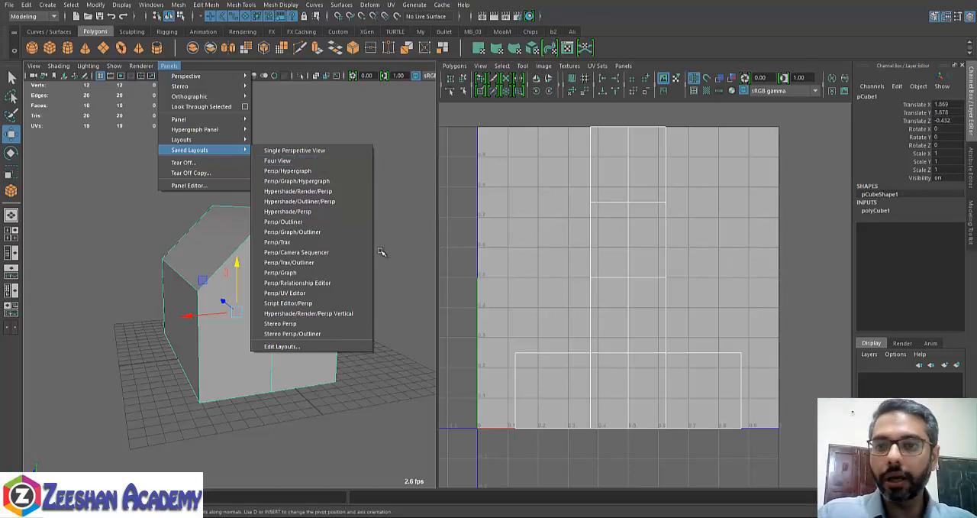
{"action": "left_click", "coordinate": [487, 277]}
{"action": "left_click", "coordinate": [286, 288]}
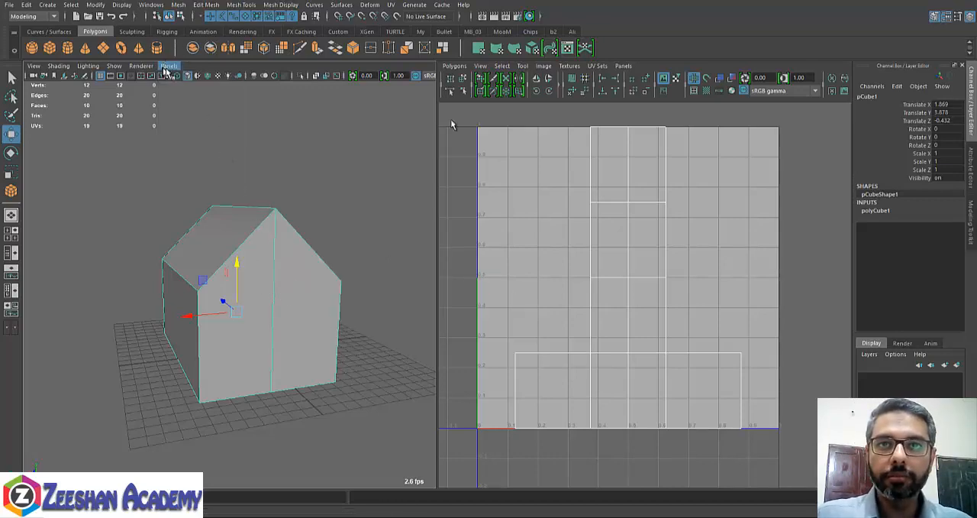
- Apply an Automatic UV projection to the house model
{"action": "scroll", "coordinate": [277, 253], "scroll_direction": "up", "scroll_amount": 3}
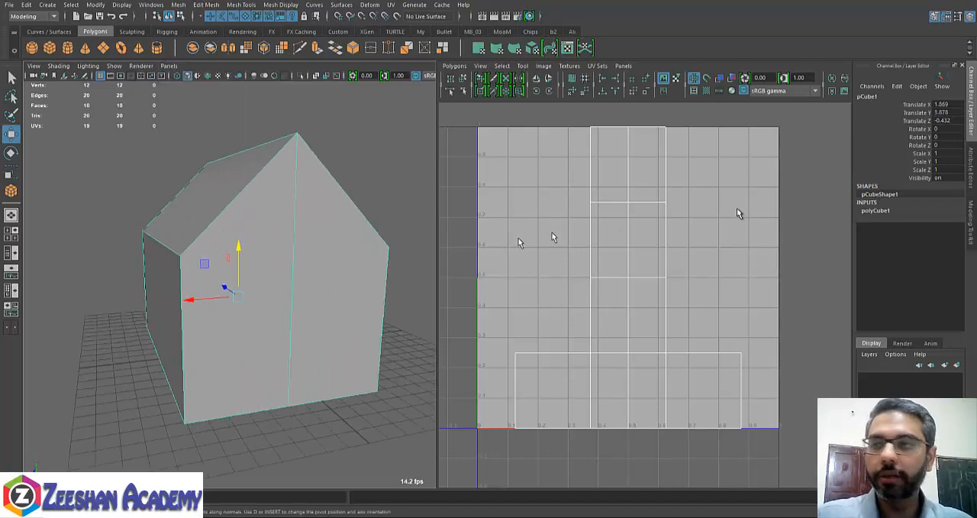
{"action": "middle_click_drag", "start_coordinate": [682, 187], "coordinate": [681, 200], "text": "alt"}
{"action": "left_click", "coordinate": [390, 6]}
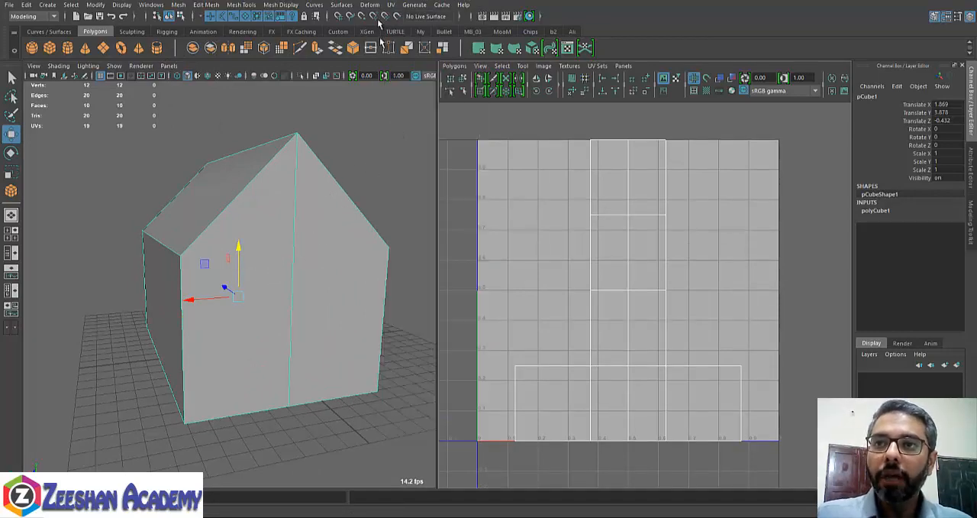
{"action": "left_click", "coordinate": [369, 7]}
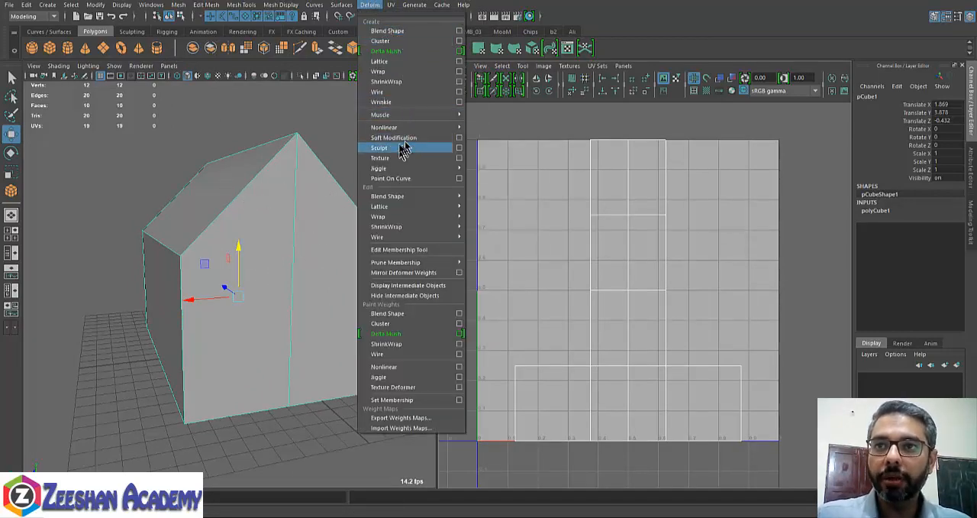
{"action": "left_click", "coordinate": [390, 5]}
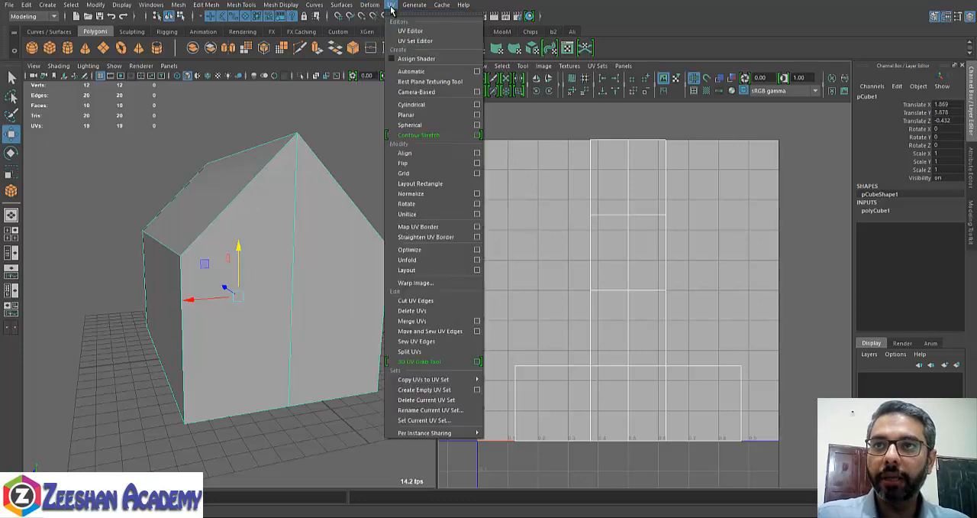
{"action": "left_click", "coordinate": [428, 72]}
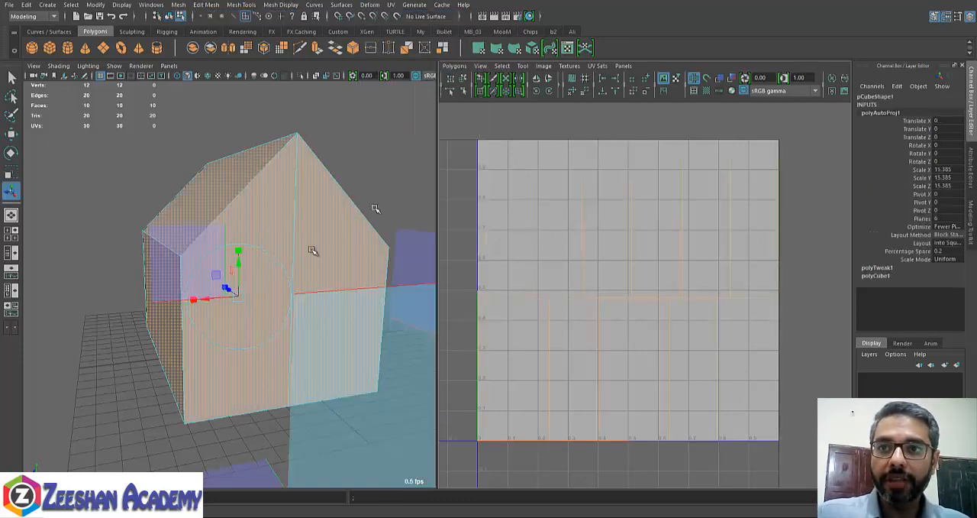
- Examine the projection planes around the house and the UV shells laid out by the automatic mapping
{"action": "right_click_drag", "start_coordinate": [327, 290], "coordinate": [299, 269], "text": "alt"}
{"action": "left_click_drag", "start_coordinate": [298, 269], "coordinate": [328, 276], "text": "alt"}
{"action": "middle_click_drag", "start_coordinate": [249, 288], "coordinate": [278, 272], "text": "alt"}
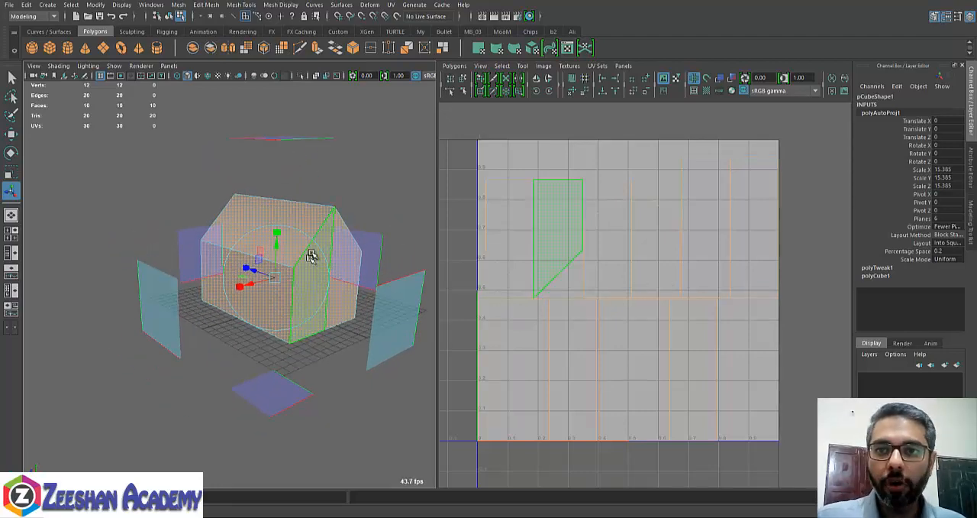
{"action": "right_click_drag", "start_coordinate": [312, 237], "coordinate": [331, 223]}
{"action": "middle_click_drag", "start_coordinate": [652, 325], "coordinate": [696, 295], "text": "alt"}
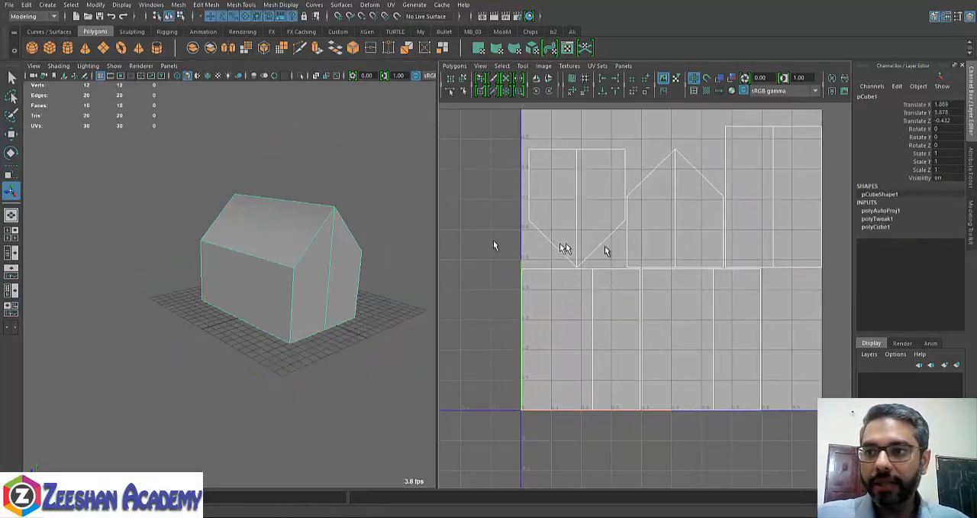
{"action": "right_click_drag", "start_coordinate": [778, 131], "coordinate": [726, 183], "text": "alt"}
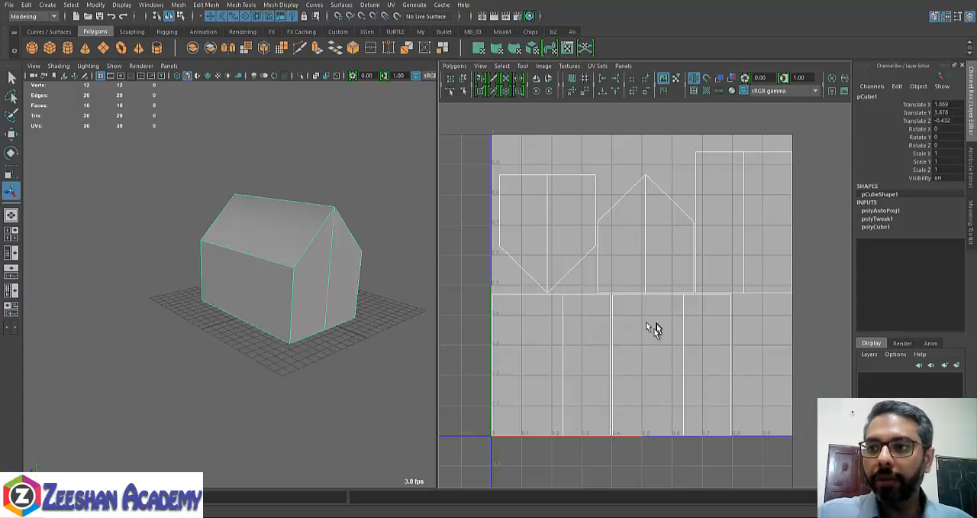
{"action": "scroll", "coordinate": [611, 264], "scroll_direction": "down", "scroll_amount": 2}
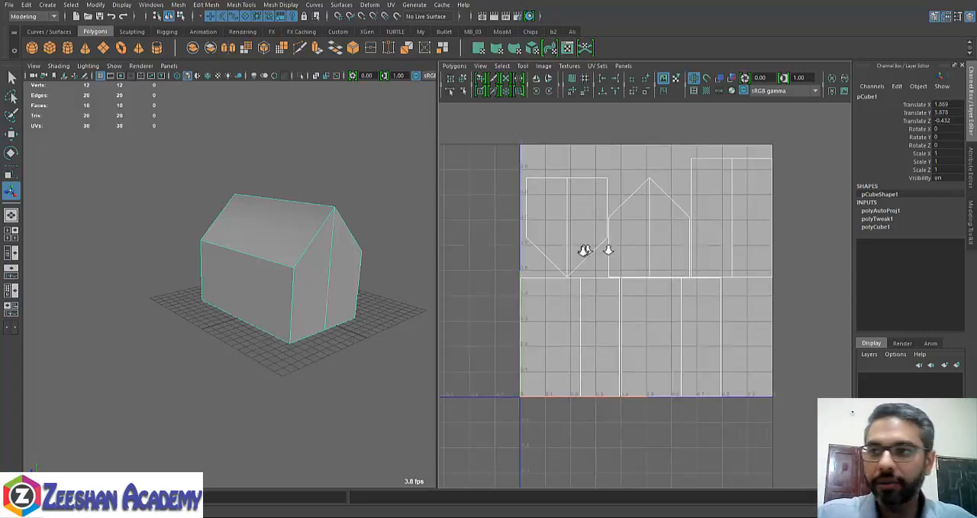
- Select all of the house's UVs and move them below and left of the 0–1 UV space
{"action": "left_click_drag", "start_coordinate": [305, 290], "coordinate": [336, 290], "text": "alt"}
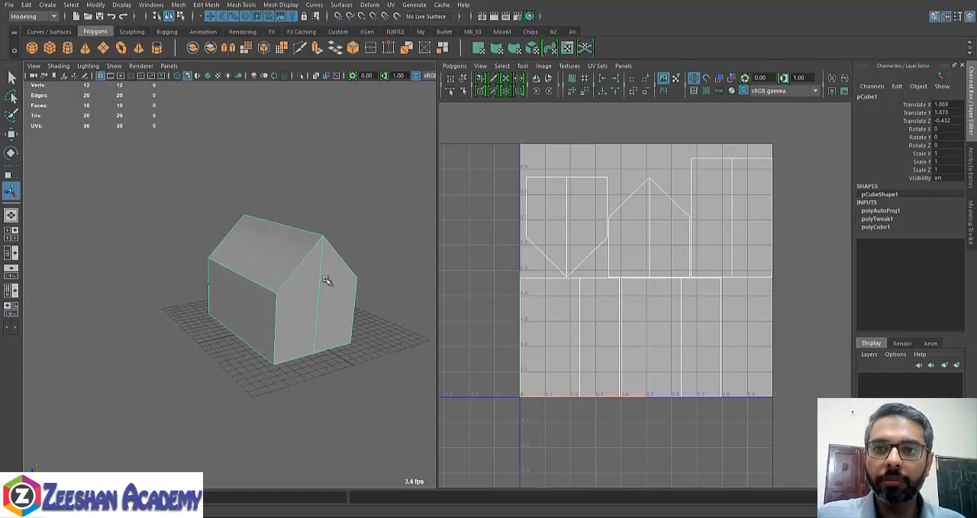
{"action": "right_click_drag", "start_coordinate": [325, 234], "coordinate": [349, 260]}
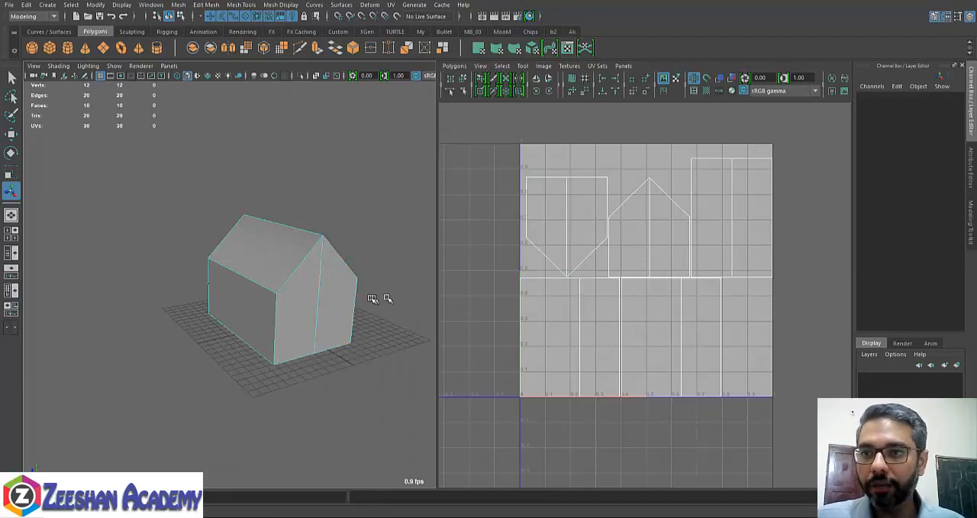
{"action": "right_click_drag", "start_coordinate": [638, 283], "coordinate": [698, 270]}
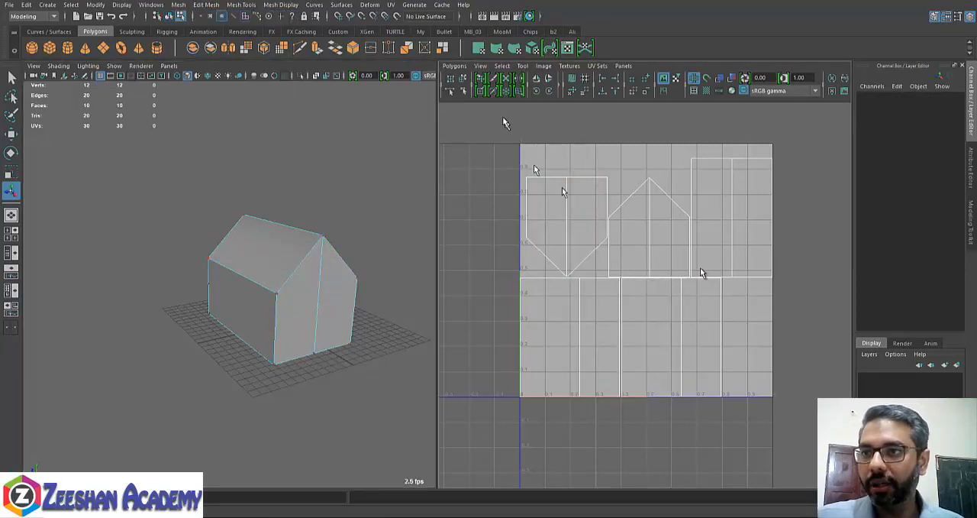
{"action": "left_click_drag", "start_coordinate": [504, 118], "coordinate": [807, 461]}
{"action": "right_click_drag", "start_coordinate": [632, 328], "coordinate": [587, 350], "text": "alt"}
{"action": "middle_click_drag", "start_coordinate": [632, 329], "coordinate": [642, 307], "text": "alt"}
{"action": "key", "text": "w"}
{"action": "left_click_drag", "start_coordinate": [641, 270], "coordinate": [460, 429]}
{"action": "middle_click_drag", "start_coordinate": [634, 392], "coordinate": [719, 364], "text": "alt"}
- Select the four faces that form the house's front and back gable ends
{"action": "left_click_drag", "start_coordinate": [350, 297], "coordinate": [303, 299], "text": "alt"}
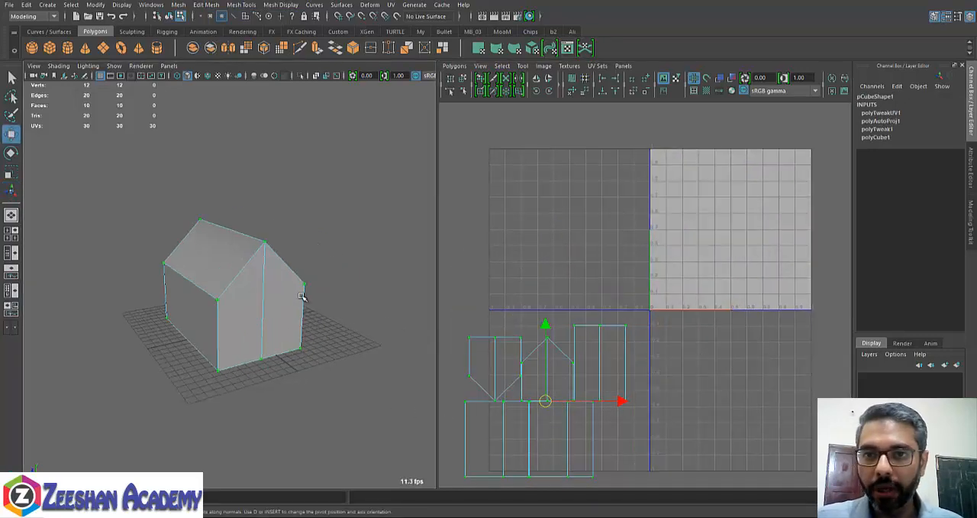
{"action": "right_click_drag", "start_coordinate": [304, 299], "coordinate": [332, 298], "text": "alt"}
{"action": "right_click_drag", "start_coordinate": [300, 234], "coordinate": [308, 264]}
{"action": "left_click_drag", "start_coordinate": [278, 310], "coordinate": [309, 311], "text": "alt"}
{"action": "left_click", "coordinate": [308, 312]}
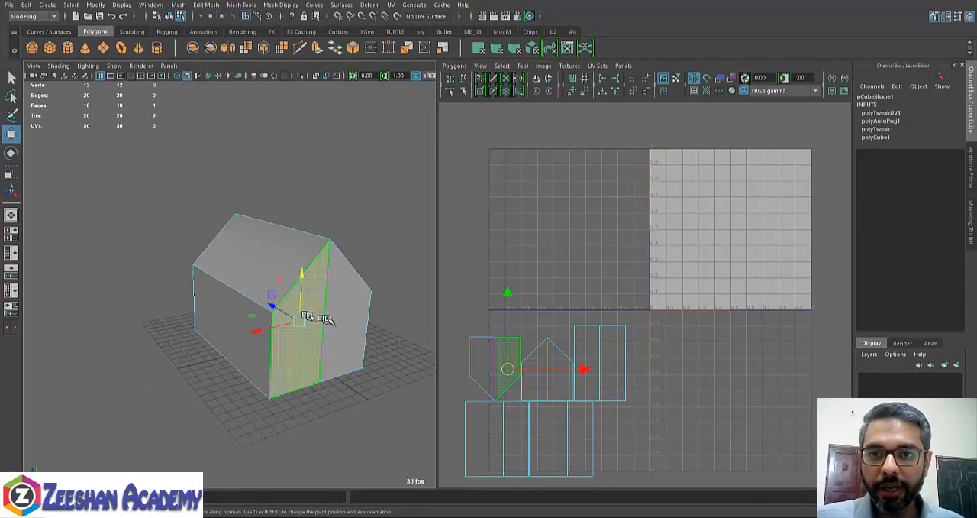
{"action": "left_click", "coordinate": [336, 313], "text": "shift"}
{"action": "left_click_drag", "start_coordinate": [329, 394], "coordinate": [491, 404], "text": "alt"}
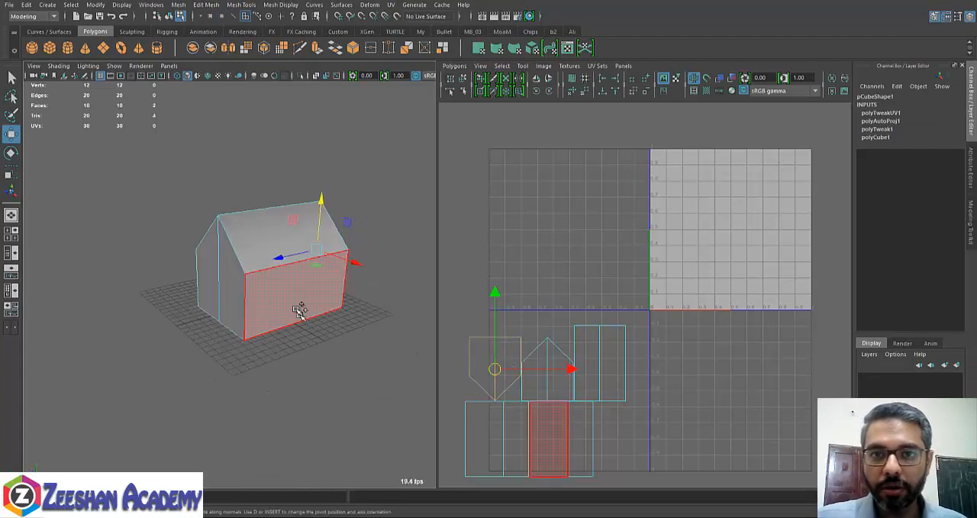
{"action": "left_click", "coordinate": [231, 286], "text": "shift"}
{"action": "left_click", "coordinate": [210, 281], "text": "shift"}
{"action": "left_click_drag", "start_coordinate": [355, 318], "coordinate": [261, 316], "text": "alt"}
{"action": "middle_click_drag", "start_coordinate": [310, 322], "coordinate": [316, 279], "text": "alt"}
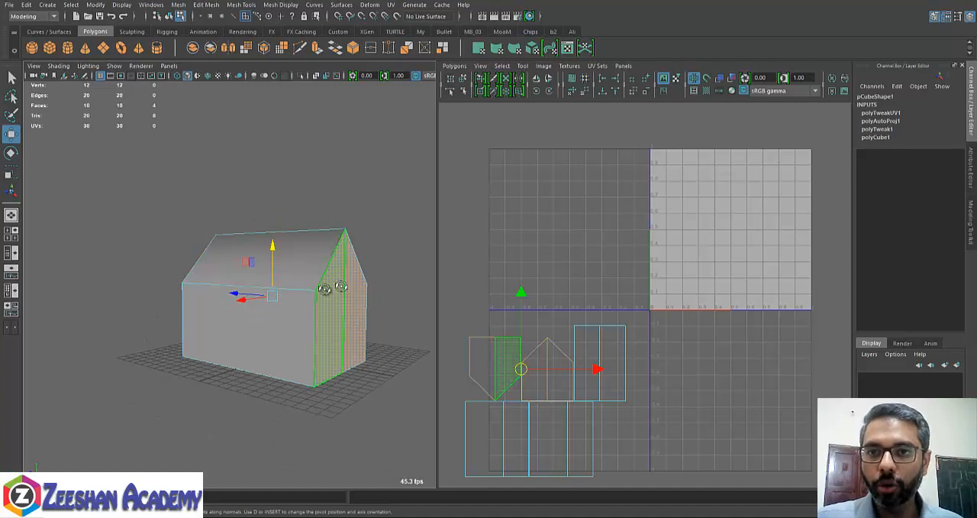
{"action": "left_click_drag", "start_coordinate": [336, 285], "coordinate": [283, 285], "text": "alt"}
- Open the Planar Mapping options and place the dialog clear of the house model
{"action": "left_click", "coordinate": [391, 5]}
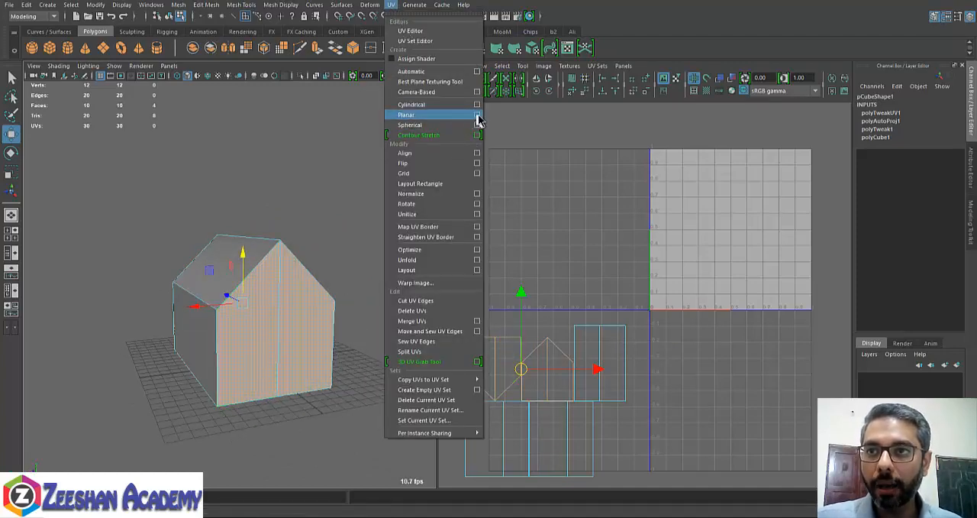
{"action": "left_click", "coordinate": [479, 120]}
{"action": "left_click", "coordinate": [133, 30]}
{"action": "left_click", "coordinate": [220, 18]}
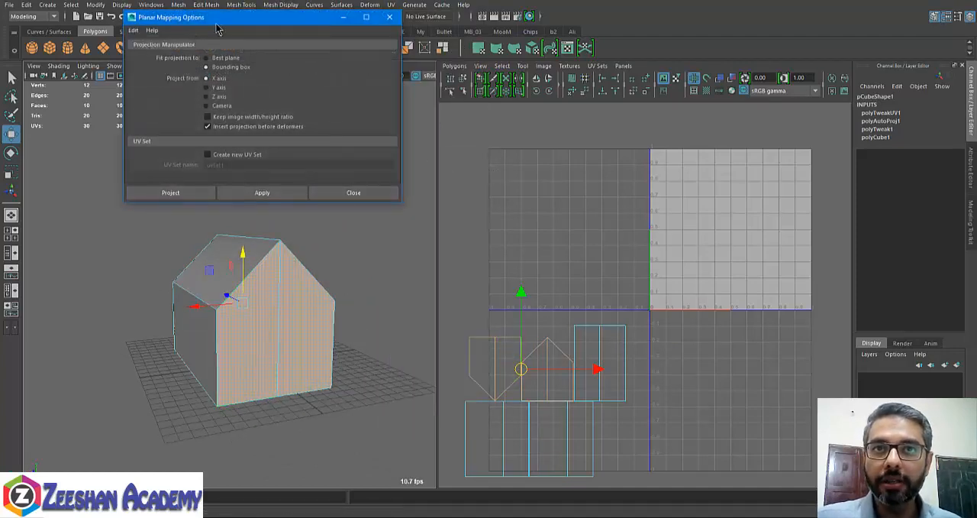
{"action": "left_click_drag", "start_coordinate": [221, 20], "coordinate": [477, 48]}
- Try a bounding-box planar projection from the X axis on the selected gable faces
{"action": "left_click_drag", "start_coordinate": [290, 321], "coordinate": [336, 315], "text": "alt"}
{"action": "middle_click_drag", "start_coordinate": [341, 358], "coordinate": [311, 379], "text": "alt"}
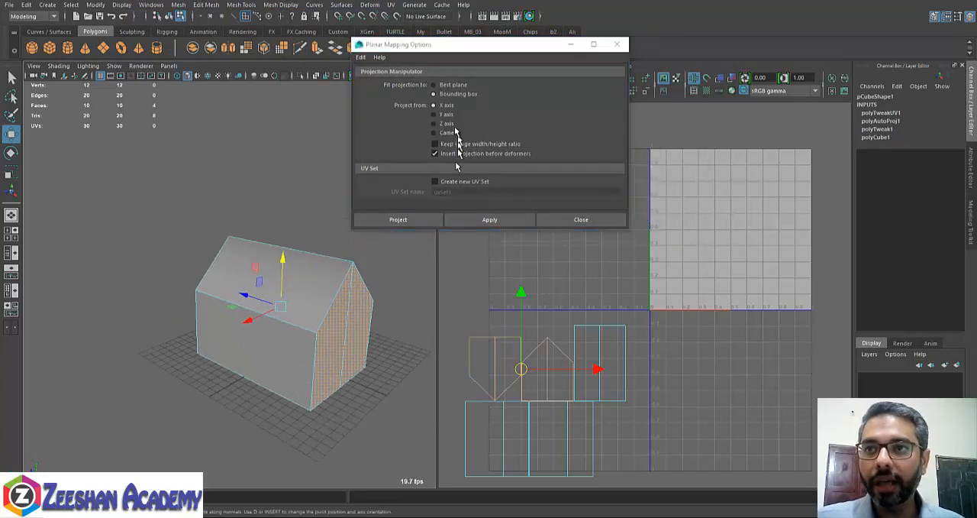
{"action": "left_click_drag", "start_coordinate": [307, 319], "coordinate": [302, 268], "text": "alt"}
{"action": "left_click", "coordinate": [502, 222]}
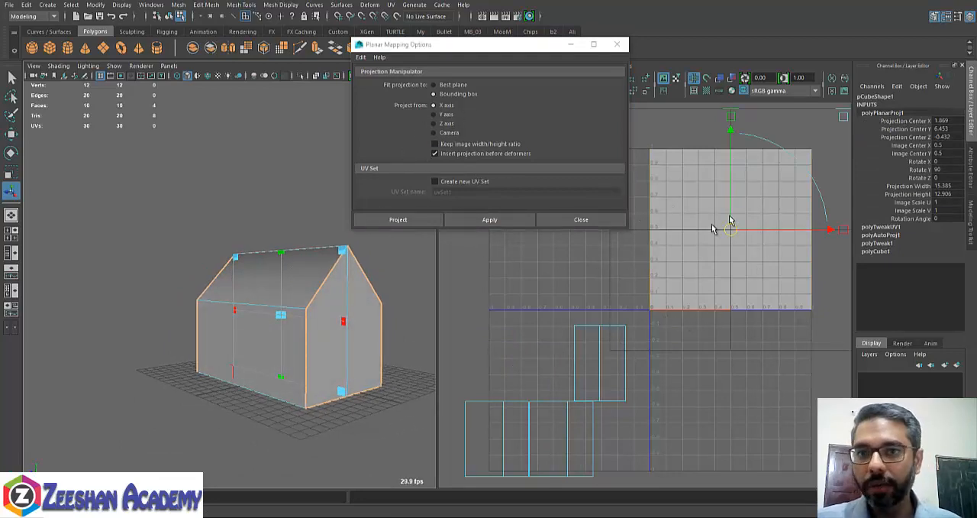
{"action": "left_click_drag", "start_coordinate": [228, 352], "coordinate": [284, 352], "text": "alt"}
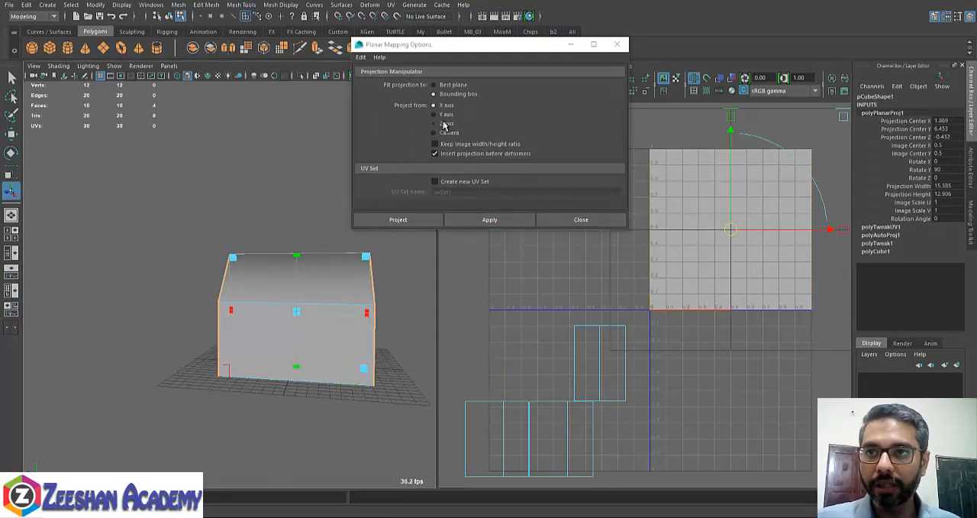
- Apply a planar projection from the Z axis to the selected gable faces
{"action": "left_click", "coordinate": [445, 124]}
{"action": "left_click", "coordinate": [490, 220]}
{"action": "left_click_drag", "start_coordinate": [356, 309], "coordinate": [451, 315], "text": "alt"}
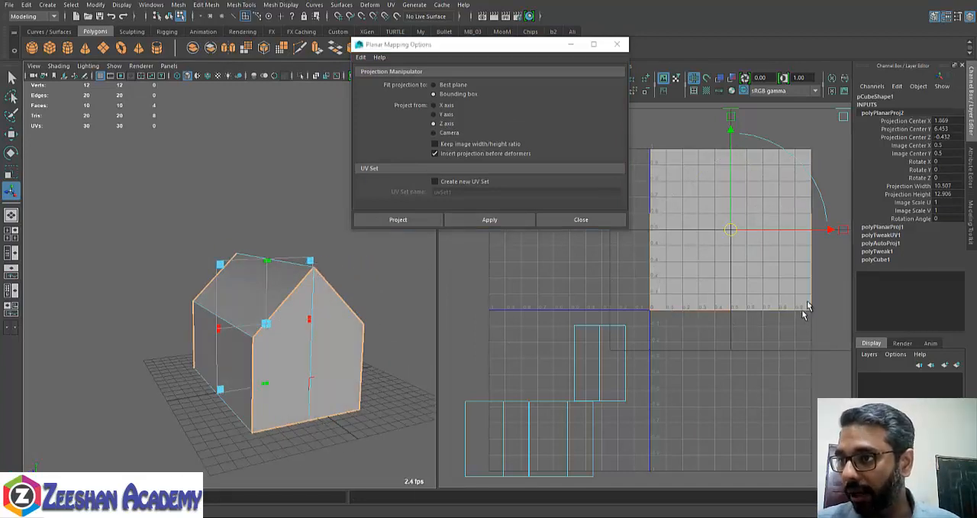
- Scale the gable projection to 0.847 in U and move its shell to the right of the 0–1 UV space
{"action": "scroll", "coordinate": [752, 244], "scroll_direction": "up", "scroll_amount": 1}
{"action": "middle_click_drag", "start_coordinate": [786, 253], "coordinate": [730, 304], "text": "alt"}
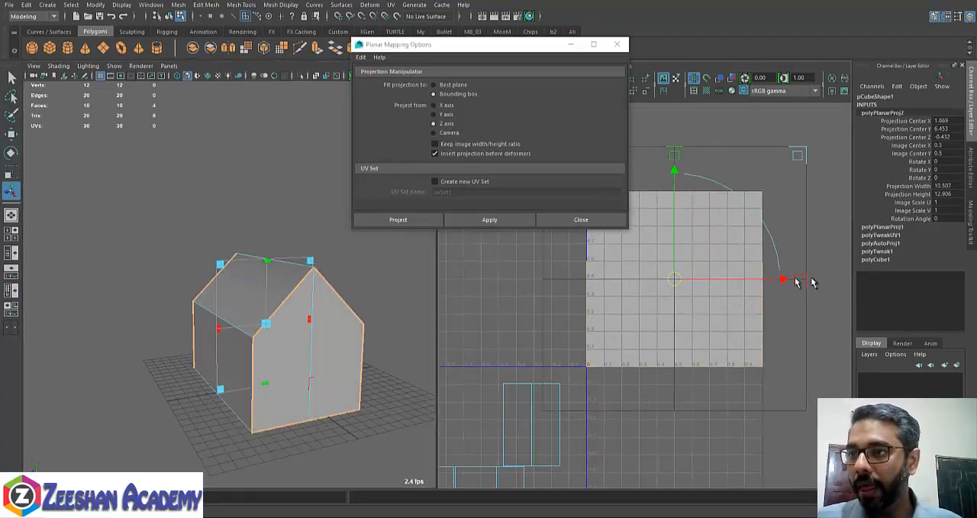
{"action": "right_click_drag", "start_coordinate": [777, 288], "coordinate": [658, 290], "text": "alt"}
{"action": "middle_click_drag", "start_coordinate": [658, 291], "coordinate": [610, 308], "text": "alt"}
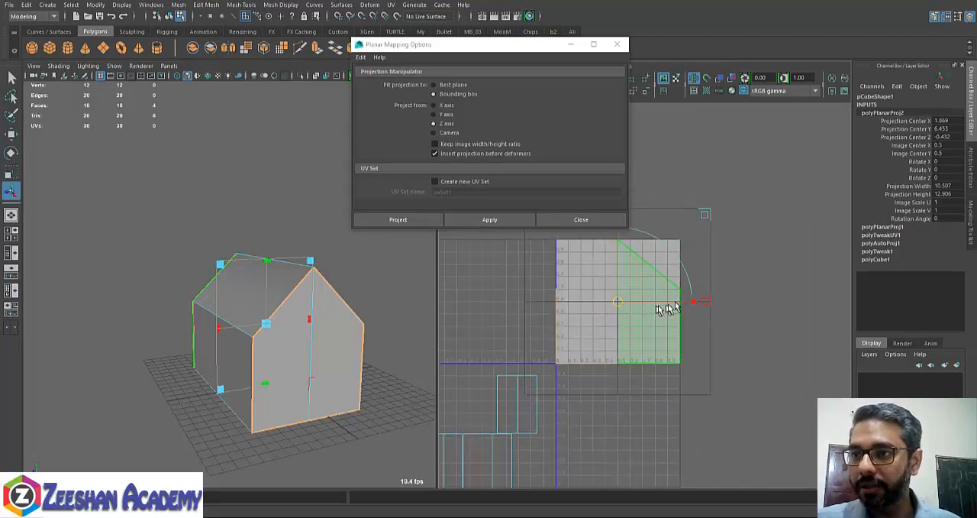
{"action": "left_click_drag", "start_coordinate": [705, 305], "coordinate": [691, 304]}
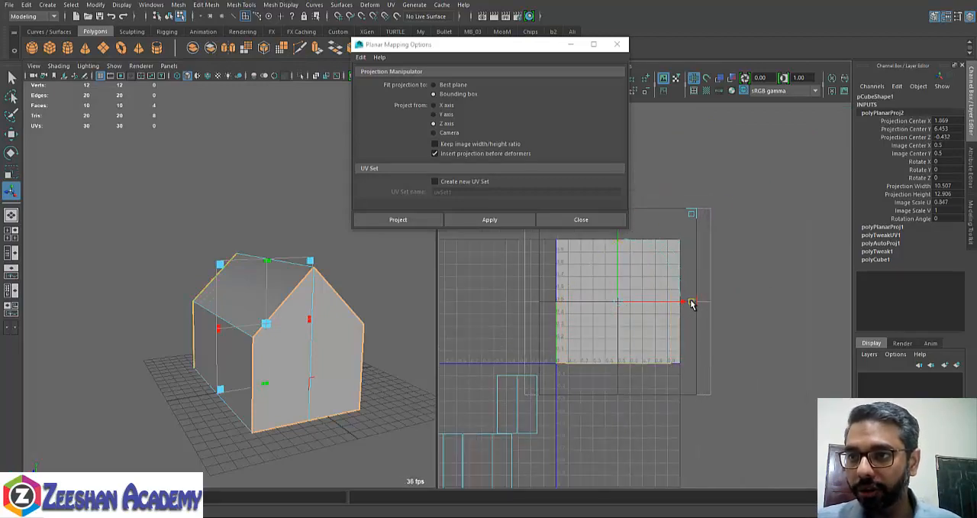
{"action": "left_click_drag", "start_coordinate": [617, 305], "coordinate": [778, 304]}
{"action": "middle_click_drag", "start_coordinate": [617, 326], "coordinate": [601, 322], "text": "alt"}
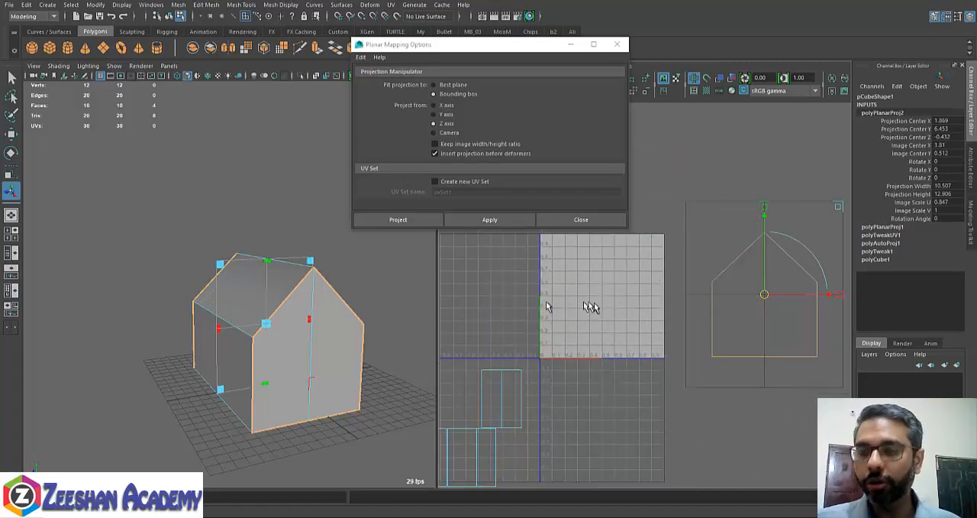
- Select one long side wall face of the house and apply a planar projection from the X axis
{"action": "key", "text": "q"}
{"action": "left_click_drag", "start_coordinate": [257, 323], "coordinate": [291, 321], "text": "alt"}
{"action": "left_click", "coordinate": [326, 349]}
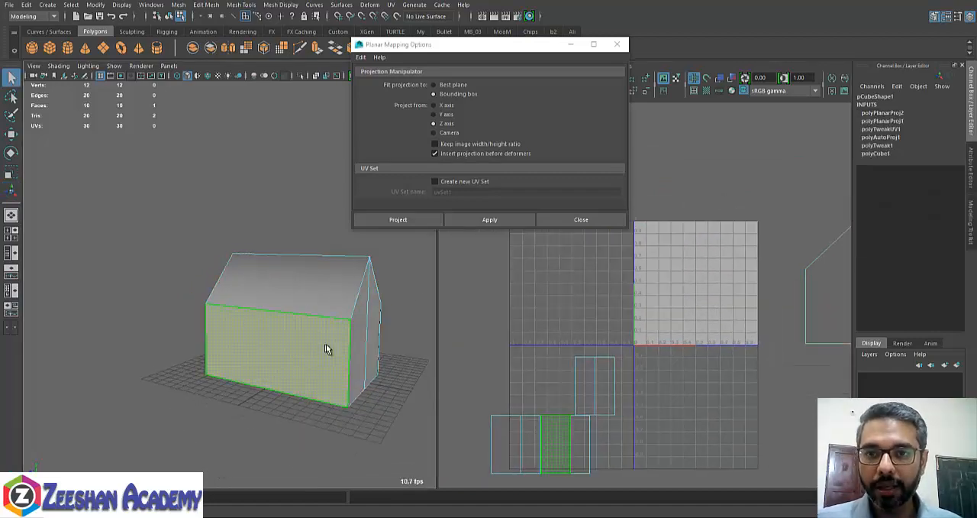
{"action": "left_click_drag", "start_coordinate": [326, 349], "coordinate": [280, 328], "text": "alt"}
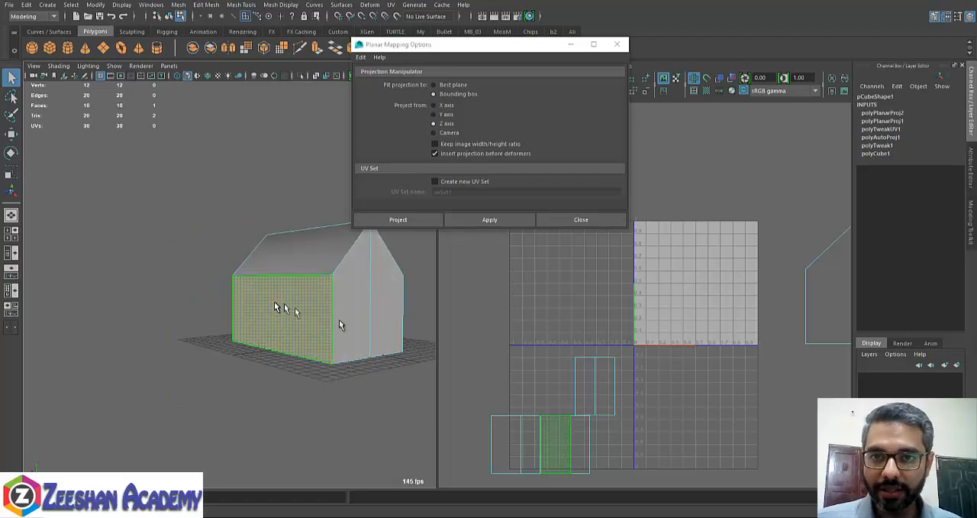
{"action": "left_click_drag", "start_coordinate": [345, 321], "coordinate": [245, 323], "text": "alt"}
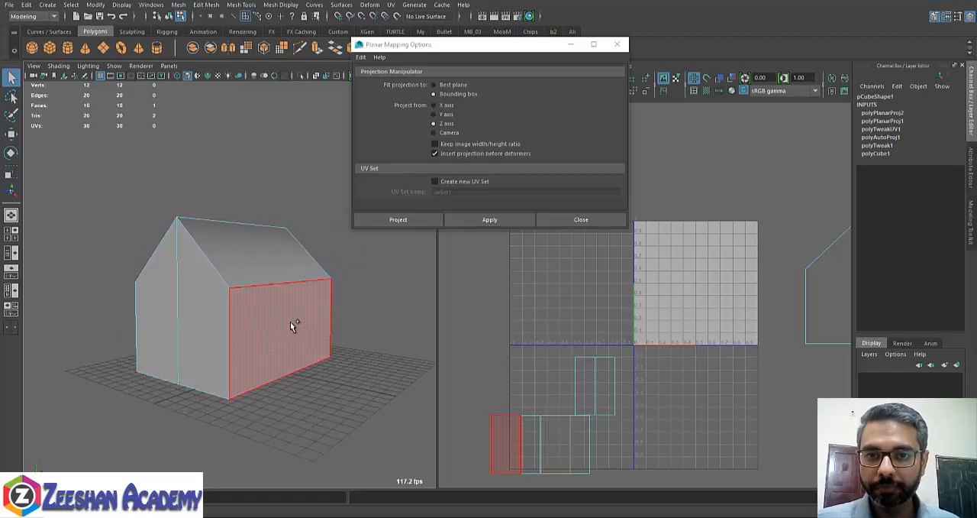
{"action": "left_click", "coordinate": [299, 333]}
{"action": "left_click_drag", "start_coordinate": [305, 367], "coordinate": [181, 305], "text": "alt"}
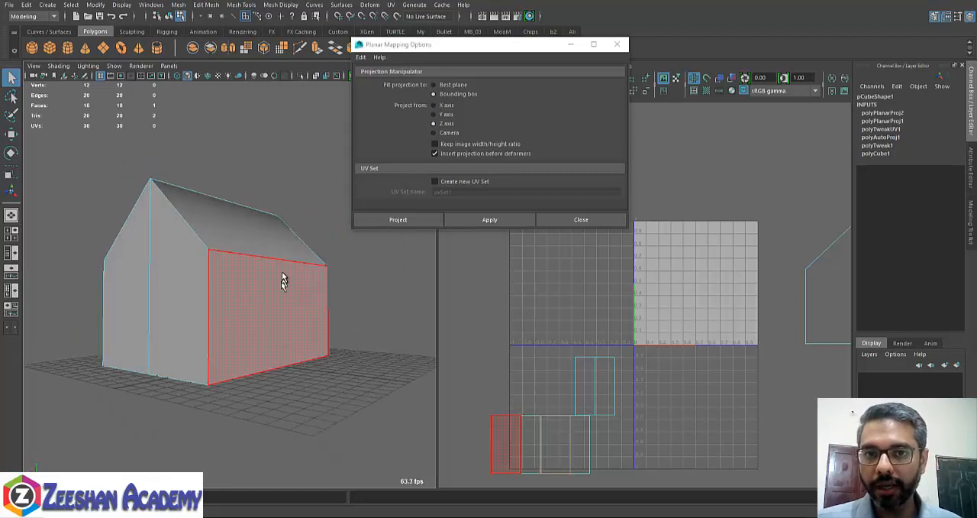
{"action": "left_click_drag", "start_coordinate": [138, 273], "coordinate": [383, 322], "text": "alt"}
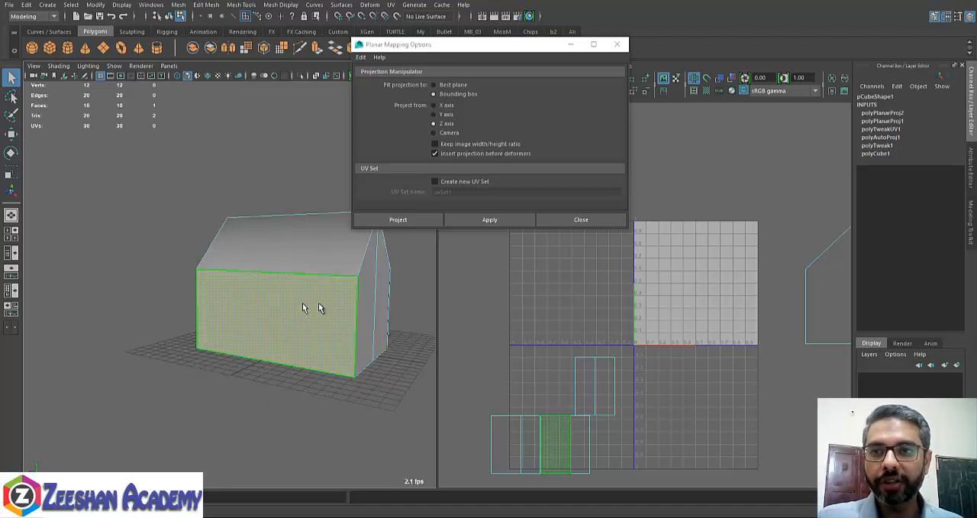
{"action": "key", "text": "w"}
{"action": "left_click_drag", "start_coordinate": [316, 312], "coordinate": [343, 358], "text": "alt"}
{"action": "left_click", "coordinate": [447, 104]}
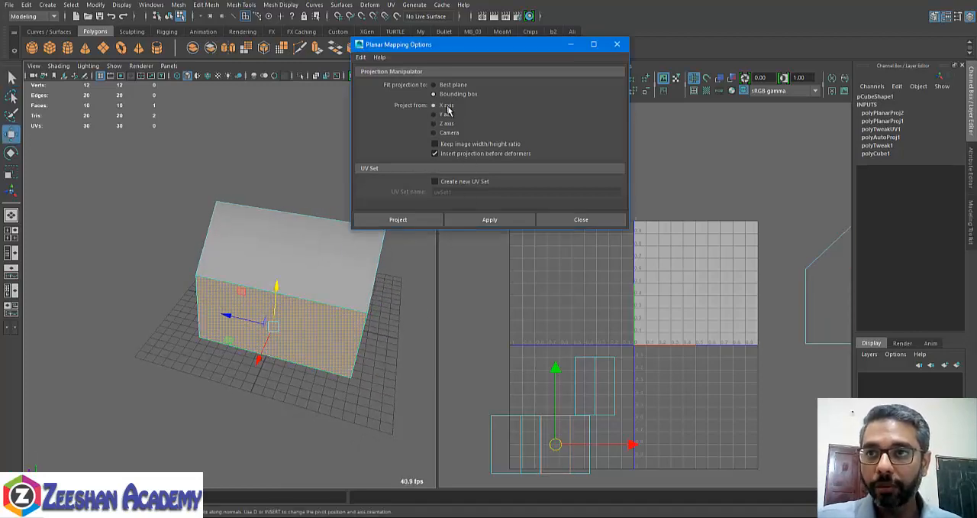
{"action": "left_click", "coordinate": [490, 219]}
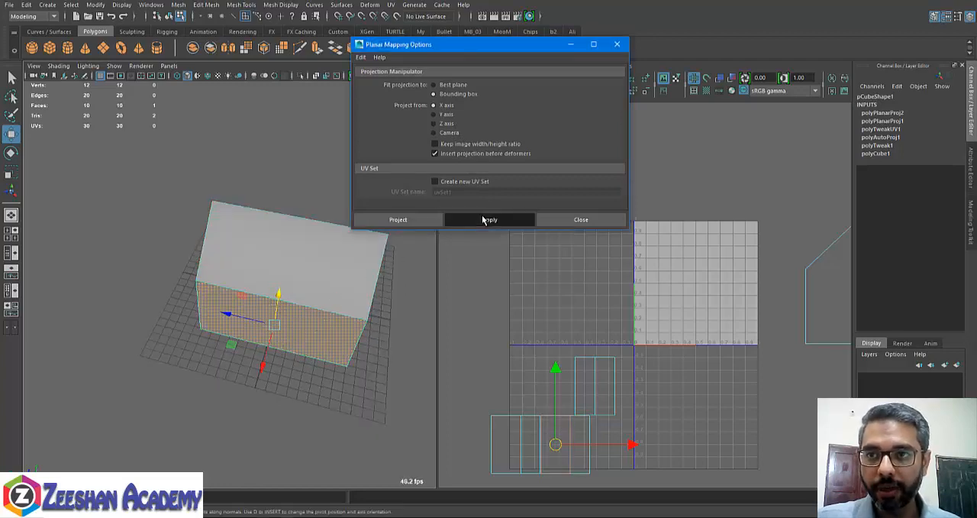
- Scale the side wall's projection to about 0.499 in V and move its shell left of the 0–1 UV space
{"action": "right_click_drag", "start_coordinate": [736, 287], "coordinate": [649, 285], "text": "alt"}
{"action": "middle_click_drag", "start_coordinate": [649, 285], "coordinate": [651, 305], "text": "alt"}
{"action": "middle_click_drag", "start_coordinate": [739, 269], "coordinate": [662, 283], "text": "alt"}
{"action": "right_click_drag", "start_coordinate": [662, 283], "coordinate": [704, 296], "text": "alt"}
{"action": "middle_click_drag", "start_coordinate": [575, 284], "coordinate": [628, 346], "text": "alt"}
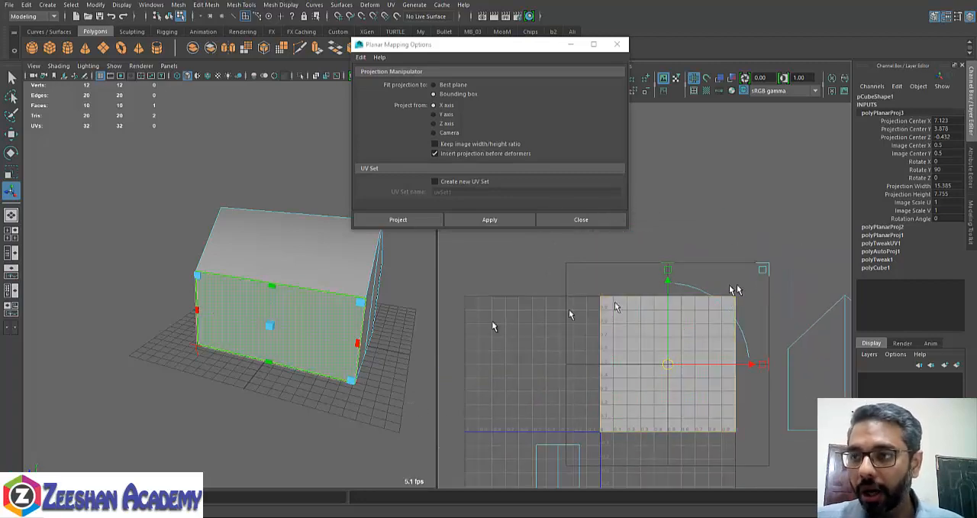
{"action": "middle_click_drag", "start_coordinate": [671, 321], "coordinate": [679, 294], "text": "alt"}
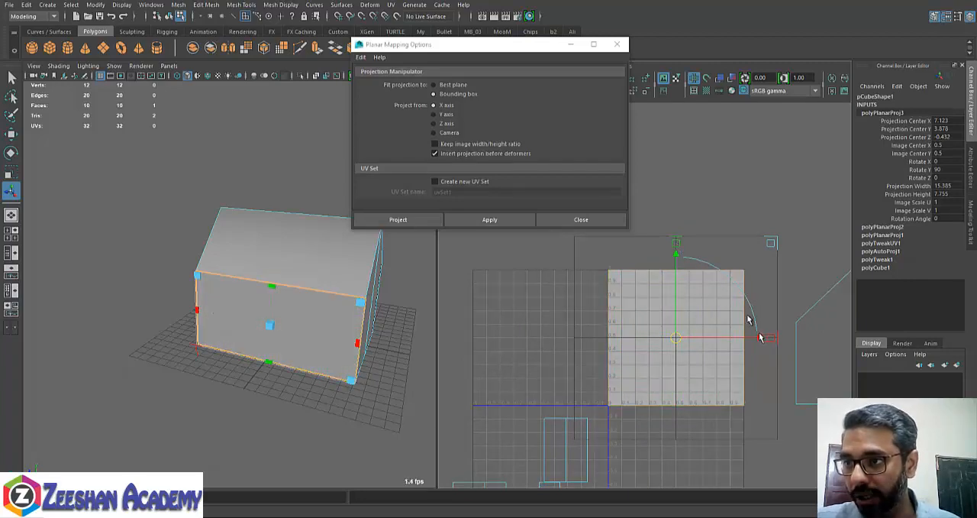
{"action": "left_click_drag", "start_coordinate": [676, 245], "coordinate": [674, 281]}
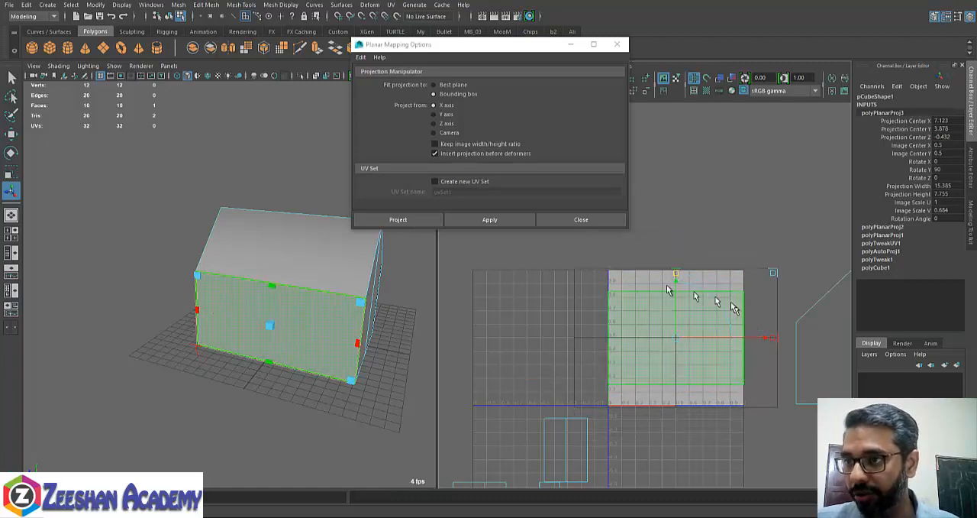
{"action": "mouse_move", "coordinate": [676, 280]}
{"action": "left_mouse_down"}
{"action": "mouse_move", "coordinate": [673, 267]}
{"action": "mouse_move", "coordinate": [678, 284]}
{"action": "left_mouse_up"}
{"action": "left_click_drag", "start_coordinate": [678, 330], "coordinate": [524, 332]}
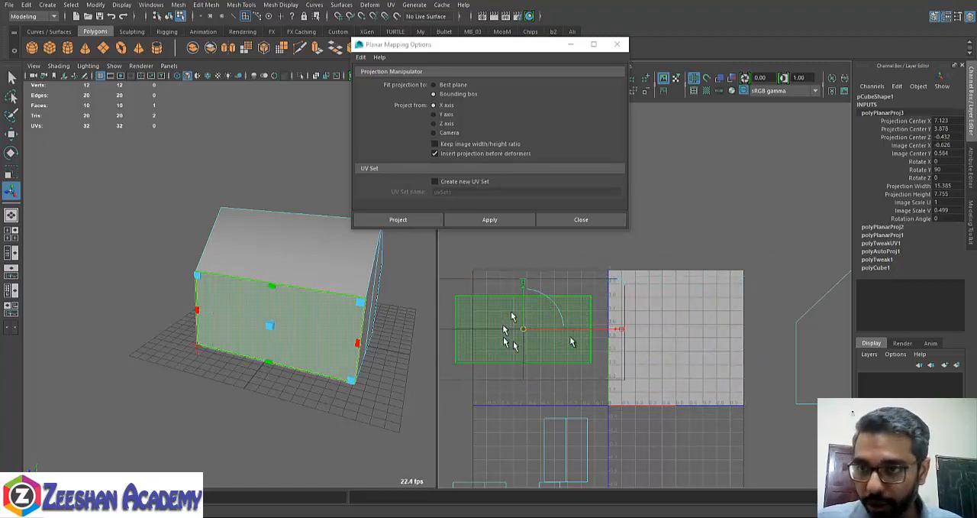
- Try resizing the side wall's planar projection from its upper corner handle on the model
{"action": "left_click_drag", "start_coordinate": [347, 336], "coordinate": [245, 275], "text": "alt"}
{"action": "right_click_drag", "start_coordinate": [244, 275], "coordinate": [296, 287], "text": "alt"}
{"action": "left_click_drag", "start_coordinate": [246, 270], "coordinate": [324, 276], "text": "alt"}
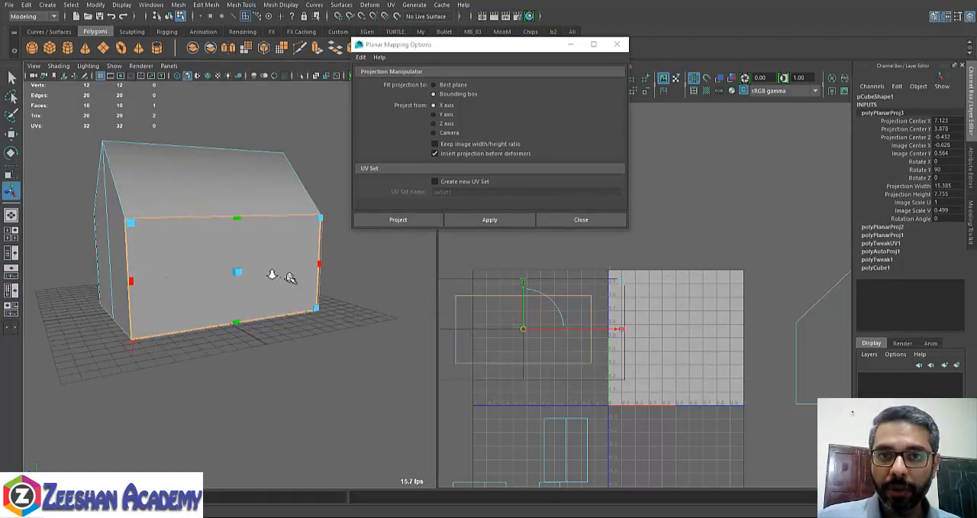
{"action": "middle_click_drag", "start_coordinate": [270, 273], "coordinate": [338, 307], "text": "alt"}
{"action": "left_click_drag", "start_coordinate": [338, 308], "coordinate": [280, 302], "text": "alt"}
{"action": "mouse_move", "coordinate": [352, 249]}
{"action": "left_mouse_down"}
{"action": "mouse_move", "coordinate": [388, 233]}
{"action": "mouse_move", "coordinate": [327, 268]}
{"action": "mouse_move", "coordinate": [397, 251]}
{"action": "mouse_move", "coordinate": [327, 271]}
{"action": "mouse_move", "coordinate": [388, 264]}
{"action": "mouse_move", "coordinate": [371, 255]}
{"action": "mouse_move", "coordinate": [308, 270]}
{"action": "mouse_move", "coordinate": [375, 251]}
{"action": "mouse_move", "coordinate": [323, 264]}
{"action": "mouse_move", "coordinate": [360, 258]}
{"action": "left_mouse_up"}
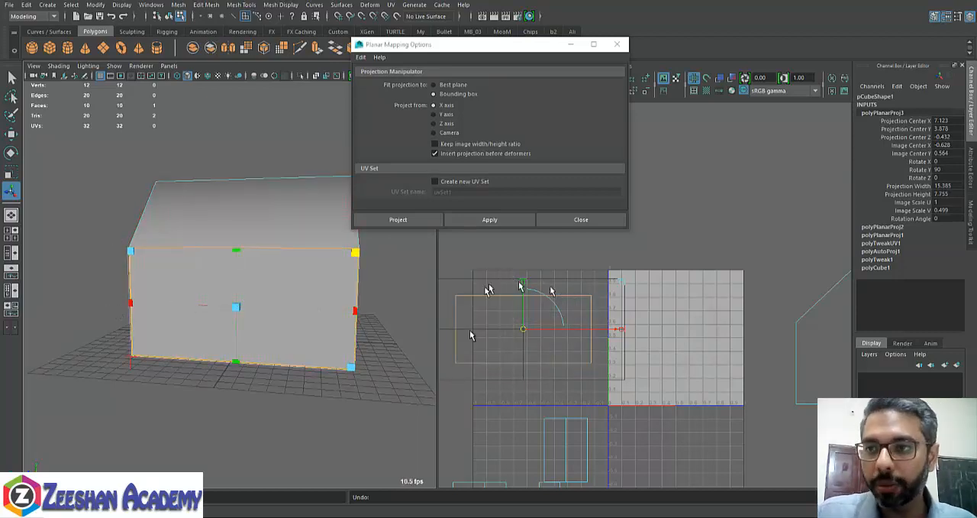
- Select the opposite long side wall face and apply a planar projection from the X axis
{"action": "middle_click_drag", "start_coordinate": [544, 369], "coordinate": [580, 361], "text": "alt"}
{"action": "left_click_drag", "start_coordinate": [284, 317], "coordinate": [309, 287], "text": "alt"}
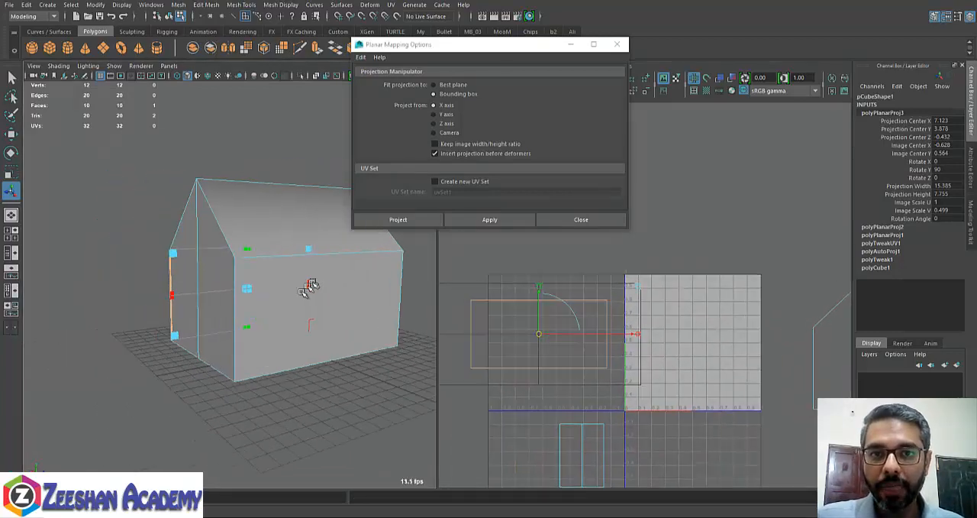
{"action": "left_click", "coordinate": [359, 305]}
{"action": "left_click", "coordinate": [470, 216]}
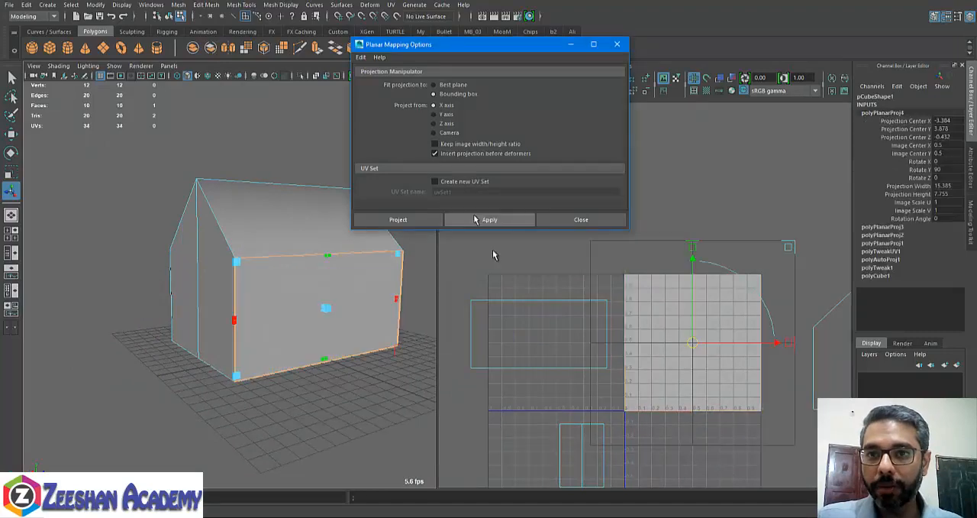
- Scale the second wall's projection to about 0.505 in V and place its shell directly above the first wall's shell
{"action": "left_click_drag", "start_coordinate": [609, 258], "coordinate": [566, 337]}
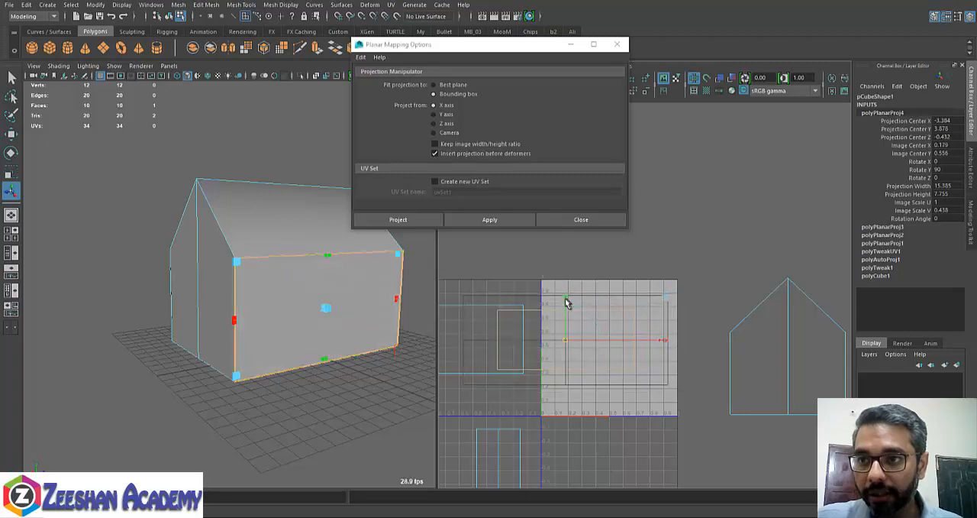
{"action": "left_click_drag", "start_coordinate": [567, 299], "coordinate": [568, 285]}
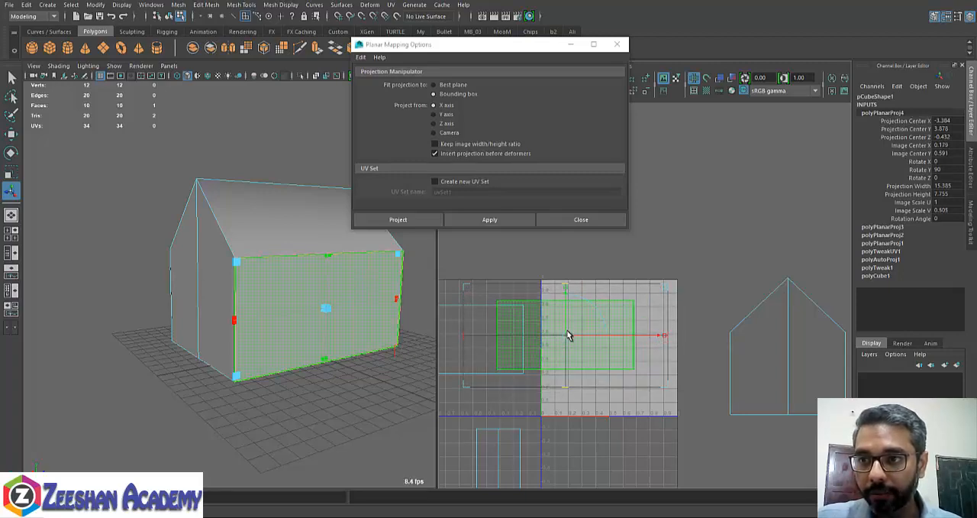
{"action": "left_click_drag", "start_coordinate": [566, 333], "coordinate": [565, 337]}
{"action": "left_click", "coordinate": [665, 340]}
{"action": "scroll", "coordinate": [549, 346], "scroll_direction": "down", "scroll_amount": 1}
{"action": "middle_click_drag", "start_coordinate": [553, 347], "coordinate": [691, 381], "text": "alt"}
{"action": "left_click_drag", "start_coordinate": [704, 367], "coordinate": [611, 300]}
{"action": "middle_click_drag", "start_coordinate": [693, 350], "coordinate": [569, 283], "text": "alt"}
{"action": "middle_click_drag", "start_coordinate": [598, 362], "coordinate": [695, 336], "text": "alt"}
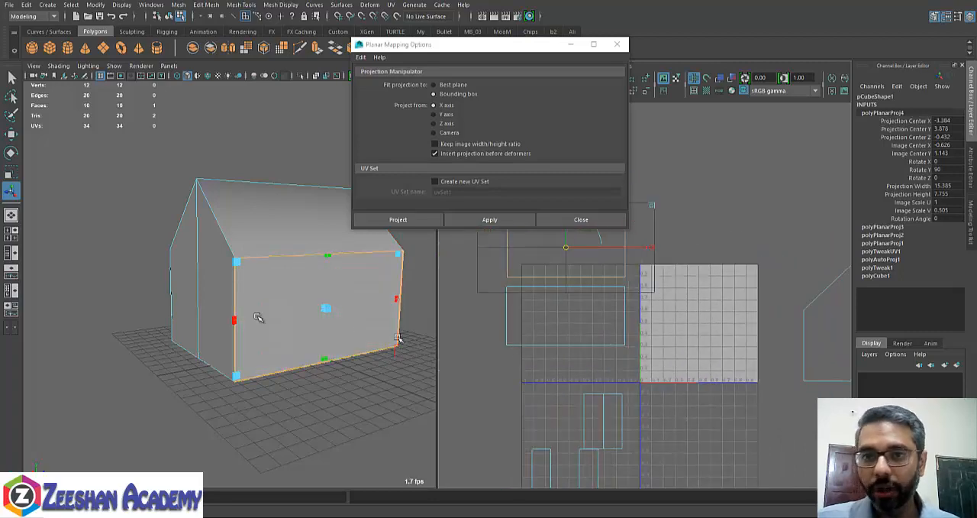
- Select both roof slope faces and apply a bounding-box planar projection from the Y axis
{"action": "left_click_drag", "start_coordinate": [207, 306], "coordinate": [336, 313], "text": "alt"}
{"action": "left_click", "coordinate": [332, 334]}
{"action": "left_click", "coordinate": [302, 351], "text": "shift"}
{"action": "left_click", "coordinate": [451, 116]}
{"action": "left_click", "coordinate": [497, 221]}
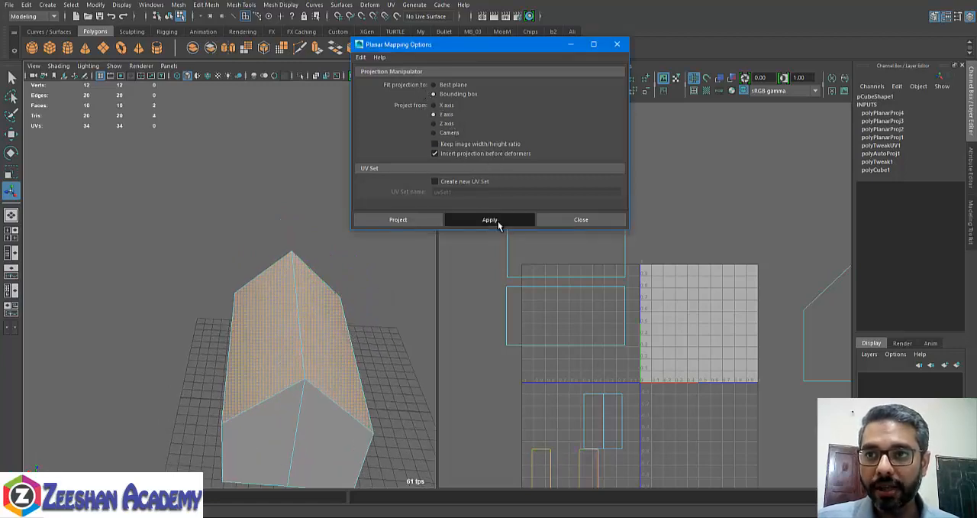
- Scale the roof's projection to 0.595 in V and move its shell below the 0–1 UV space
{"action": "middle_click_drag", "start_coordinate": [380, 303], "coordinate": [341, 278], "text": "alt"}
{"action": "middle_click_drag", "start_coordinate": [742, 310], "coordinate": [677, 298], "text": "alt"}
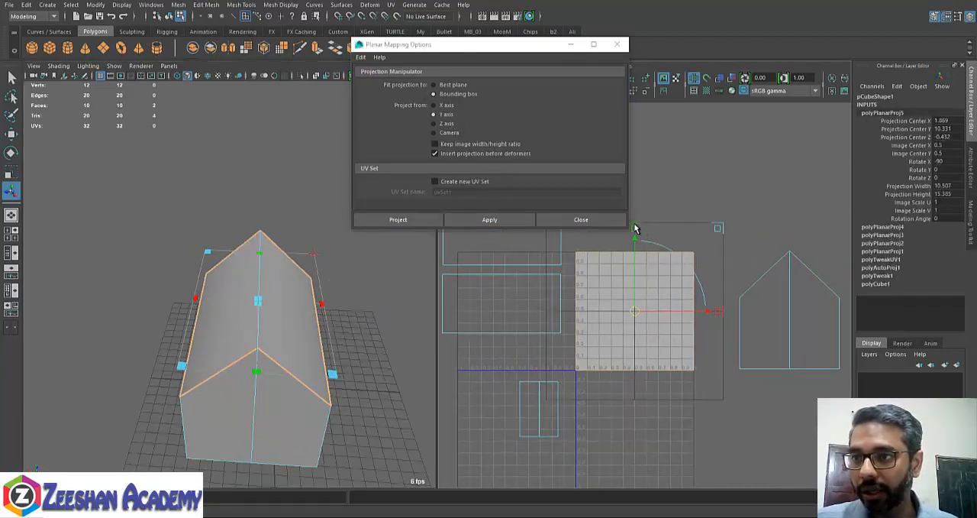
{"action": "left_click_drag", "start_coordinate": [634, 228], "coordinate": [691, 448]}
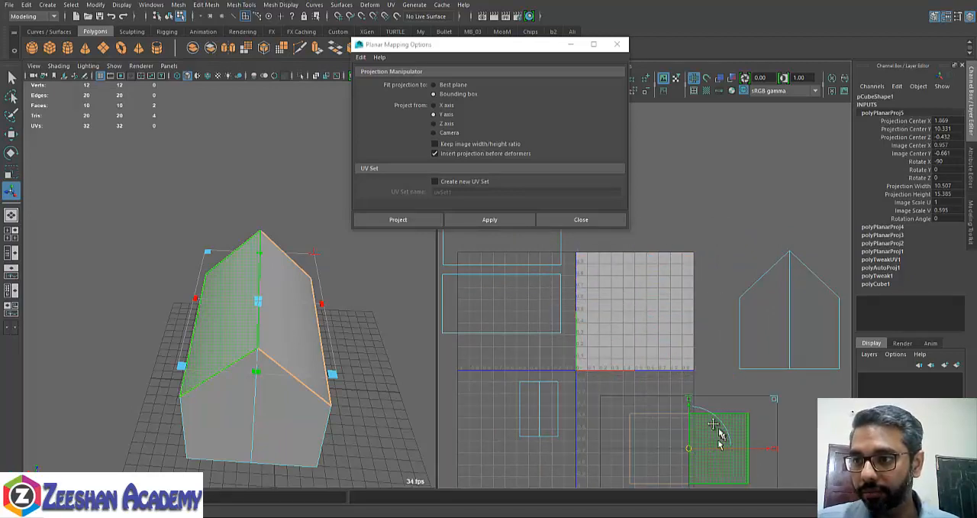
{"action": "middle_click_drag", "start_coordinate": [719, 432], "coordinate": [665, 344], "text": "alt"}
{"action": "left_click_drag", "start_coordinate": [635, 365], "coordinate": [588, 388]}
{"action": "middle_click_drag", "start_coordinate": [587, 389], "coordinate": [669, 371], "text": "alt"}
{"action": "left_click_drag", "start_coordinate": [338, 391], "coordinate": [323, 256], "text": "alt"}
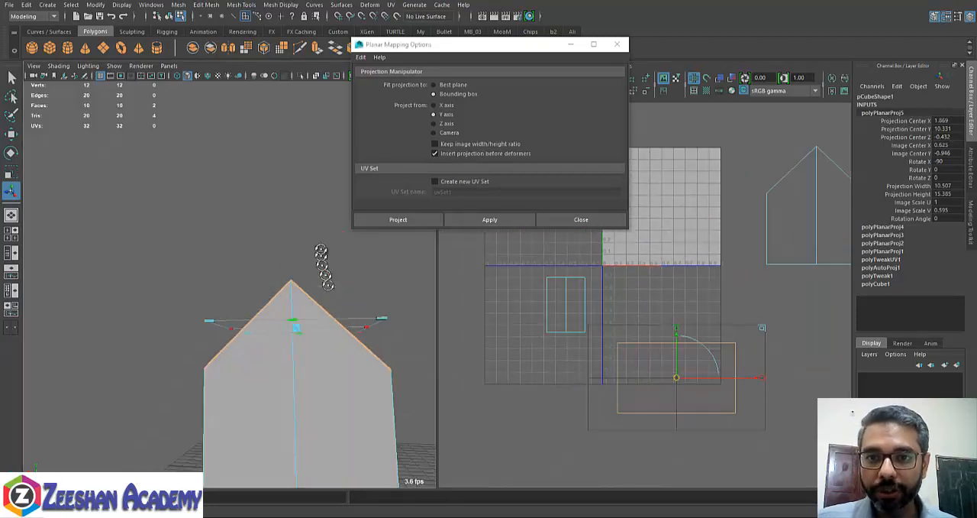
{"action": "left_click_drag", "start_coordinate": [343, 347], "coordinate": [375, 356], "text": "alt"}
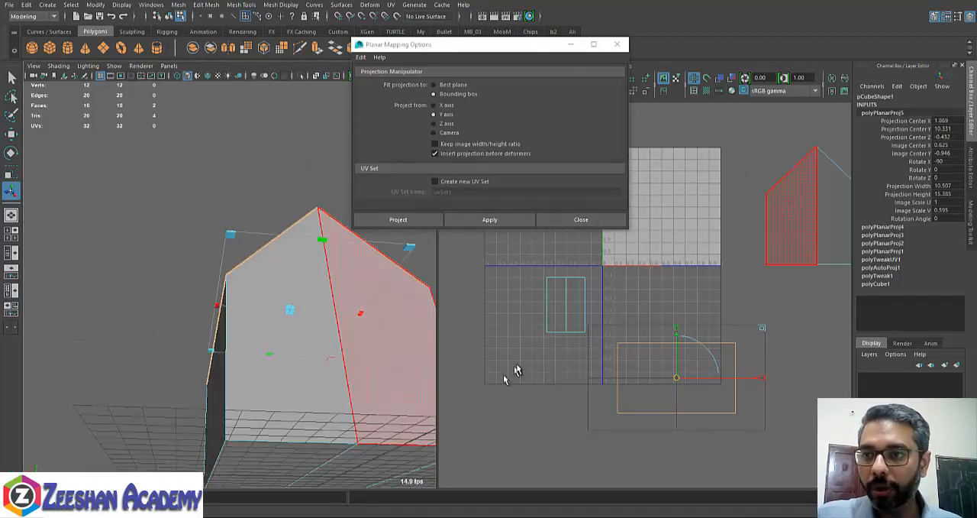
- Select the floor faces' shell in the UV editor and close the Planar Mapping Options
{"action": "left_click_drag", "start_coordinate": [533, 267], "coordinate": [600, 360]}
{"action": "middle_click_drag", "start_coordinate": [587, 364], "coordinate": [570, 475], "text": "alt"}
{"action": "middle_click_drag", "start_coordinate": [805, 369], "coordinate": [757, 351], "text": "alt"}
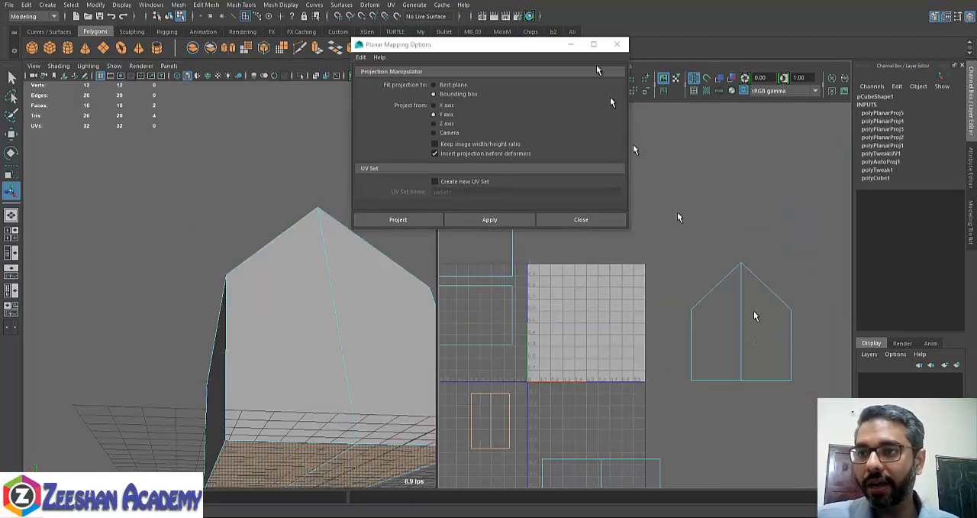
{"action": "left_click", "coordinate": [616, 47]}
{"action": "middle_click_drag", "start_coordinate": [535, 284], "coordinate": [585, 262], "text": "alt"}
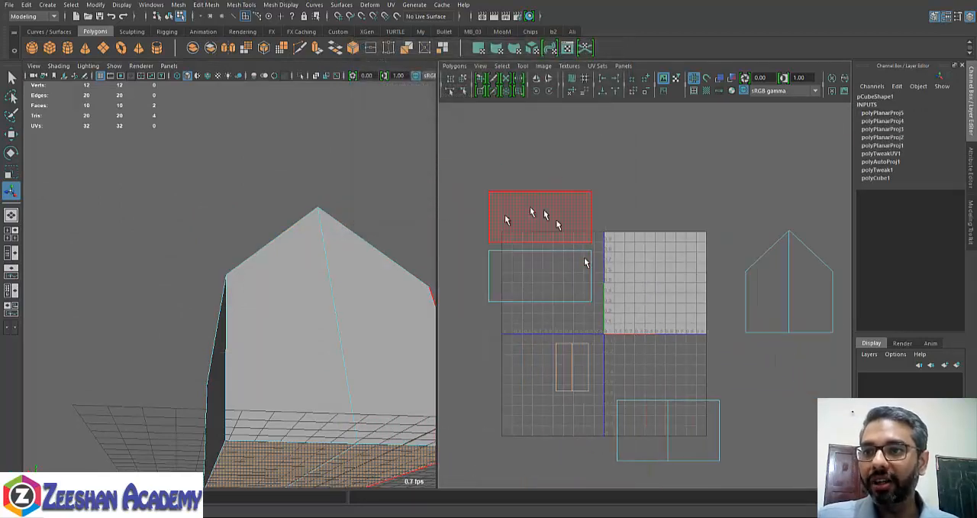
- Select all UVs of the overlapping gable shells and move them together into the 0–1 UV space
{"action": "middle_click_drag", "start_coordinate": [805, 289], "coordinate": [757, 297], "text": "alt"}
{"action": "left_click_drag", "start_coordinate": [680, 218], "coordinate": [775, 355]}
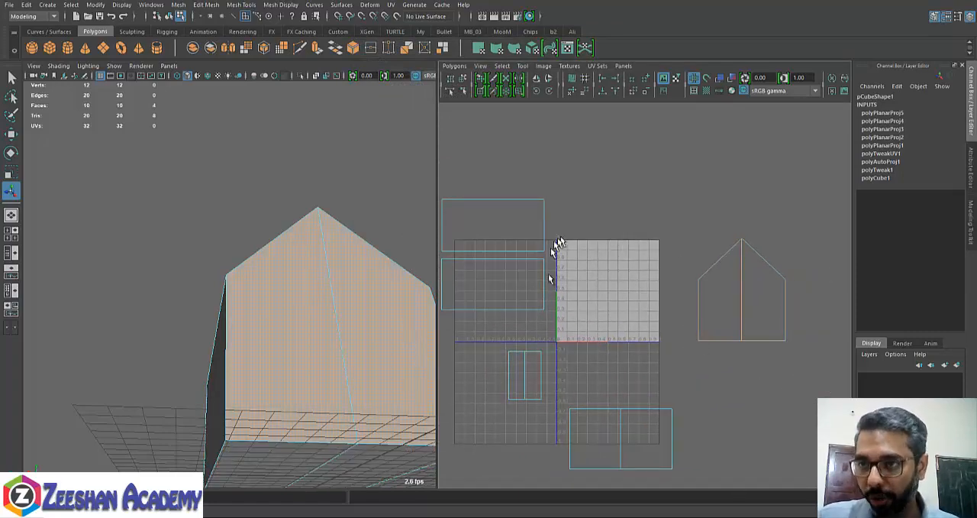
{"action": "right_click_drag", "start_coordinate": [747, 256], "coordinate": [790, 257]}
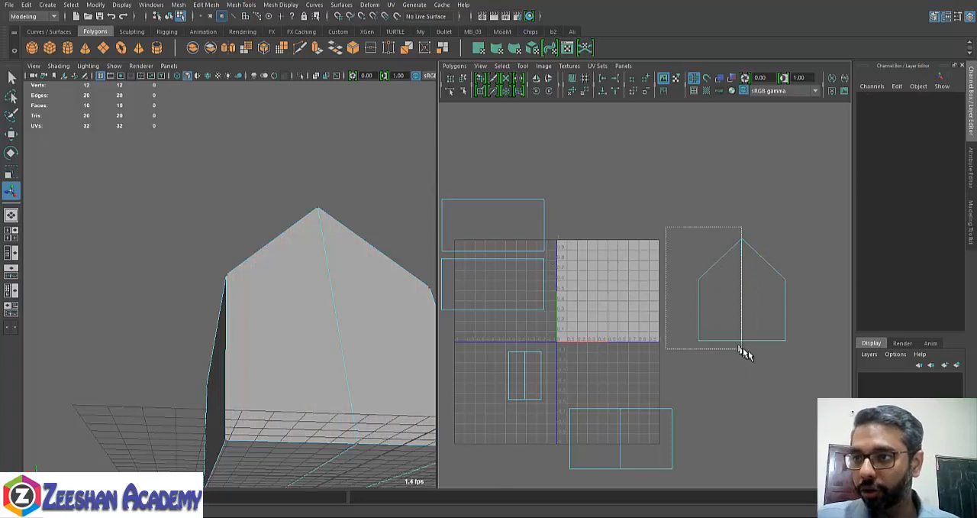
{"action": "left_click_drag", "start_coordinate": [745, 353], "coordinate": [746, 355]}
{"action": "middle_click_drag", "start_coordinate": [796, 360], "coordinate": [779, 377], "text": "alt"}
{"action": "left_click_drag", "start_coordinate": [738, 313], "coordinate": [603, 314]}
{"action": "right_click_drag", "start_coordinate": [611, 371], "coordinate": [737, 395], "text": "alt"}
{"action": "middle_click_drag", "start_coordinate": [549, 375], "coordinate": [615, 375], "text": "alt"}
- Scale the gable shells down to about 0.4 wide and place them in the lower-left corner of the 0–1 space
{"action": "key", "text": "r"}
{"action": "scroll", "coordinate": [619, 351], "scroll_direction": "up", "scroll_amount": 1}
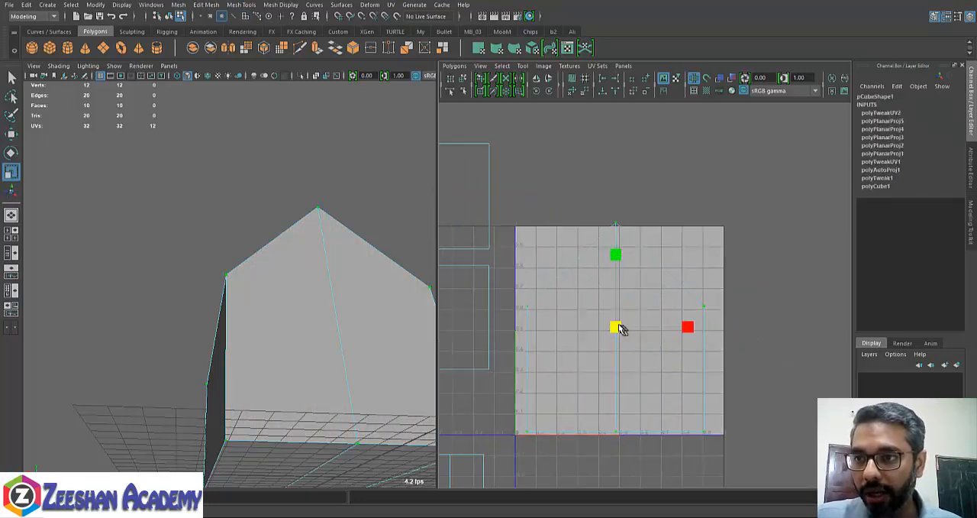
{"action": "key", "text": "w"}
{"action": "left_click_drag", "start_coordinate": [577, 338], "coordinate": [692, 275]}
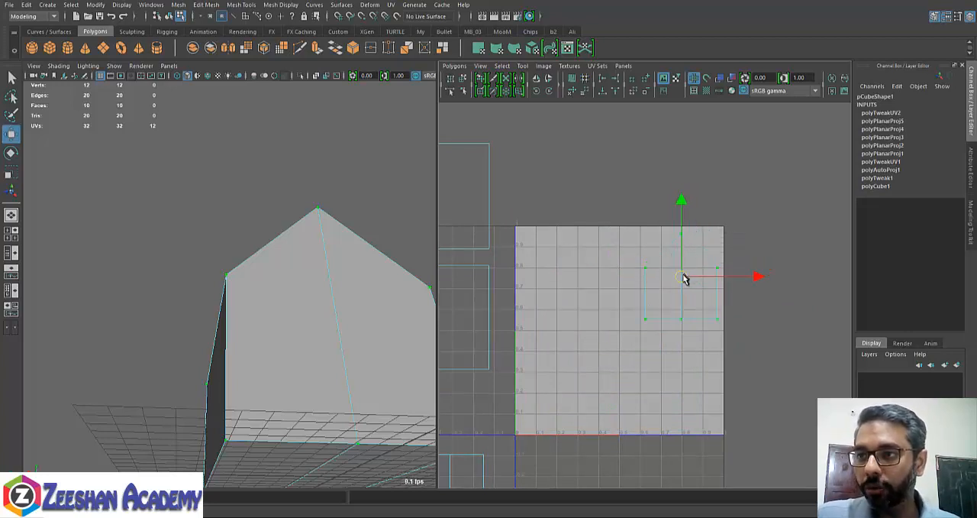
{"action": "key", "text": "r"}
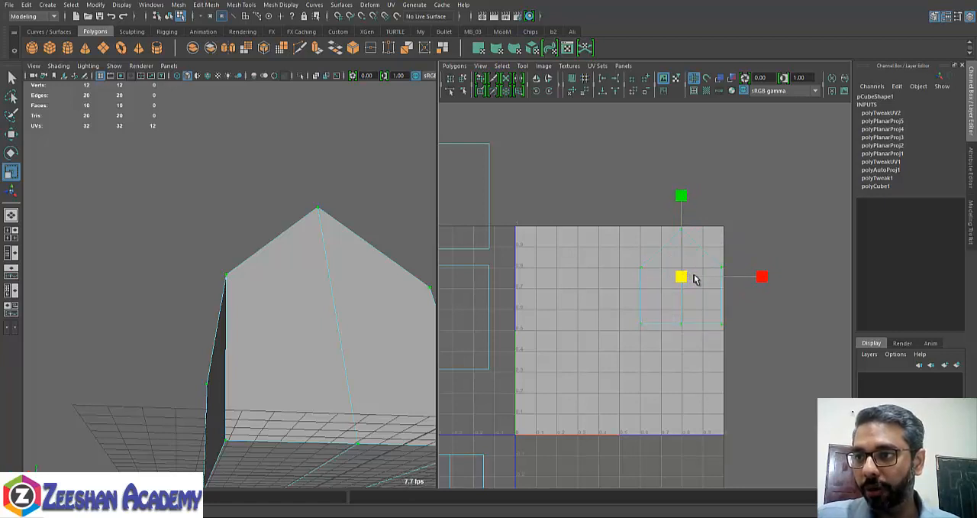
{"action": "key", "text": "w"}
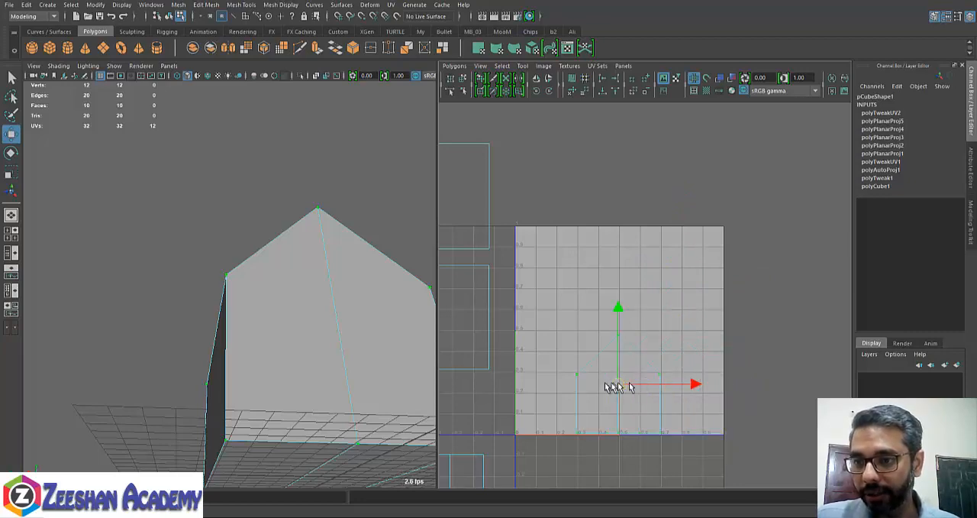
{"action": "middle_click_drag", "start_coordinate": [541, 365], "coordinate": [586, 310], "text": "alt"}
{"action": "right_click_drag", "start_coordinate": [587, 321], "coordinate": [717, 344], "text": "alt"}
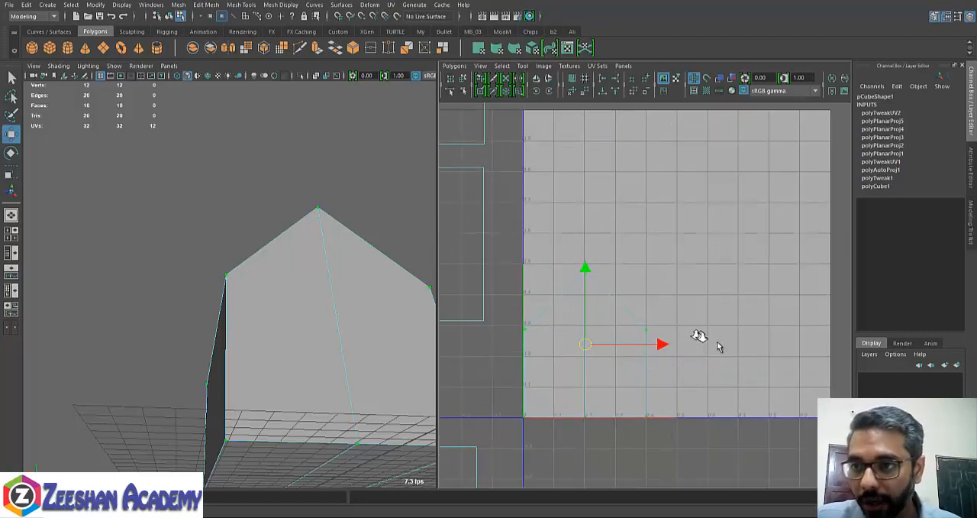
- Select the first side wall's UVs, move the shell into the 0–1 space and scale it to about 0.55 wide
{"action": "middle_click_drag", "start_coordinate": [603, 341], "coordinate": [637, 329], "text": "alt"}
{"action": "right_click_drag", "start_coordinate": [637, 329], "coordinate": [573, 318], "text": "alt"}
{"action": "middle_click_drag", "start_coordinate": [573, 319], "coordinate": [695, 370], "text": "alt"}
{"action": "left_click_drag", "start_coordinate": [670, 363], "coordinate": [709, 389]}
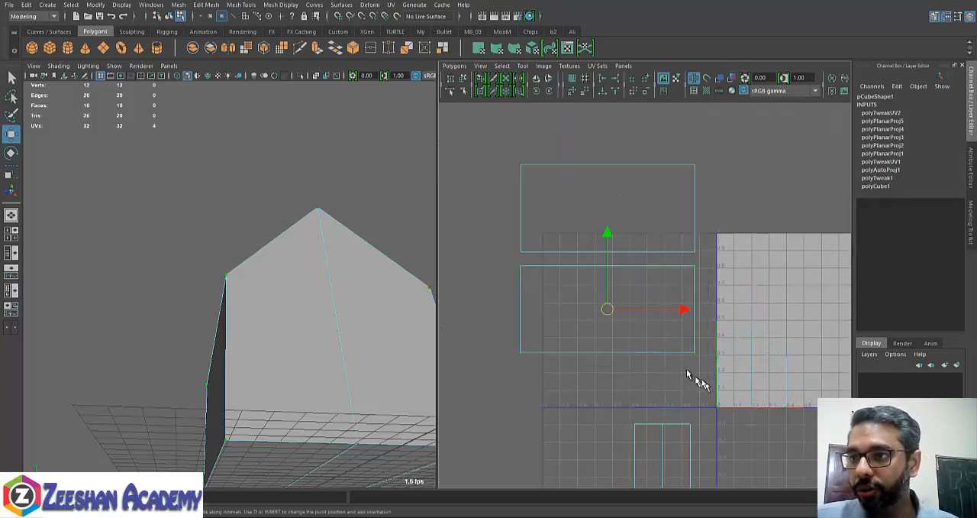
{"action": "middle_click_drag", "start_coordinate": [637, 310], "coordinate": [578, 361], "text": "alt"}
{"action": "left_click_drag", "start_coordinate": [547, 362], "coordinate": [759, 342]}
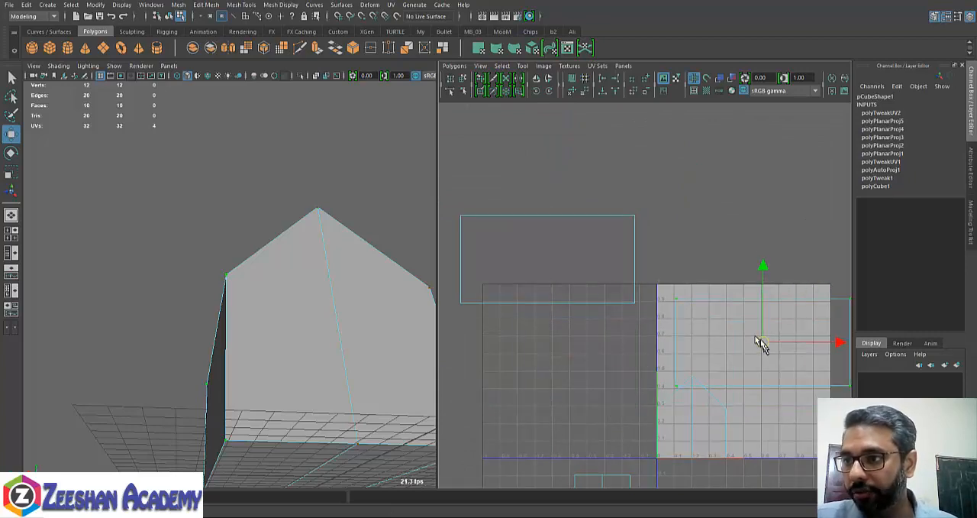
{"action": "key", "text": "r"}
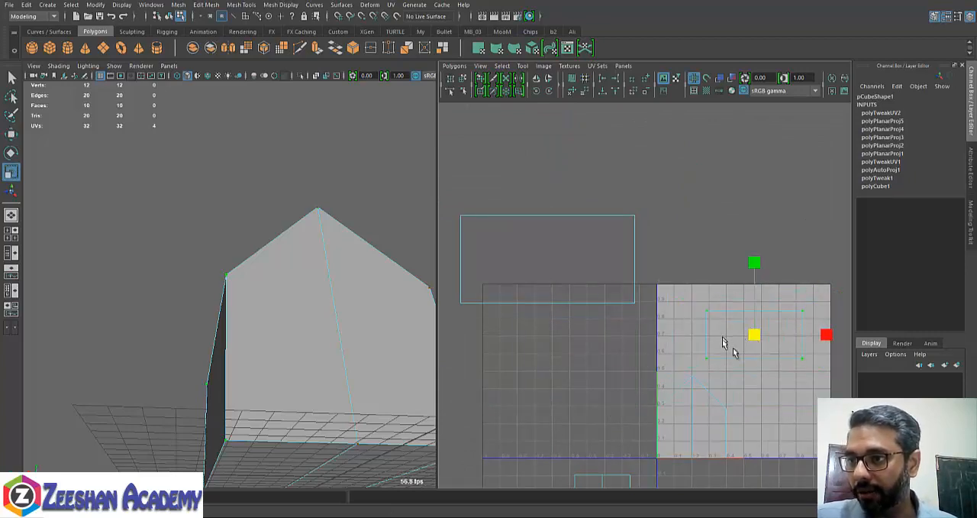
- Place the first side wall's shell along the bottom edge of the 0–1 space, right beside the gable shells
{"action": "key", "text": "w"}
{"action": "middle_click_drag", "start_coordinate": [724, 342], "coordinate": [694, 305], "text": "alt"}
{"action": "right_click_drag", "start_coordinate": [694, 305], "coordinate": [814, 342], "text": "alt"}
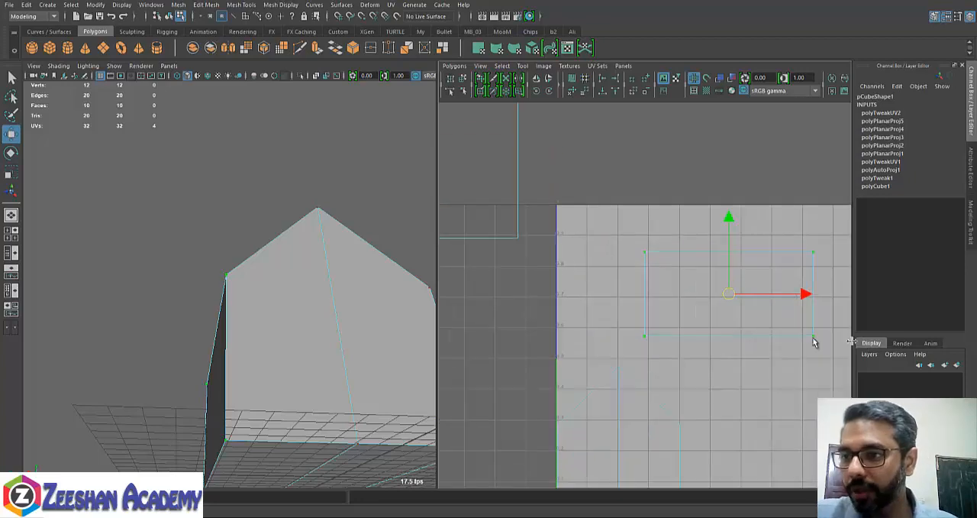
{"action": "middle_click_drag", "start_coordinate": [784, 337], "coordinate": [674, 266], "text": "alt"}
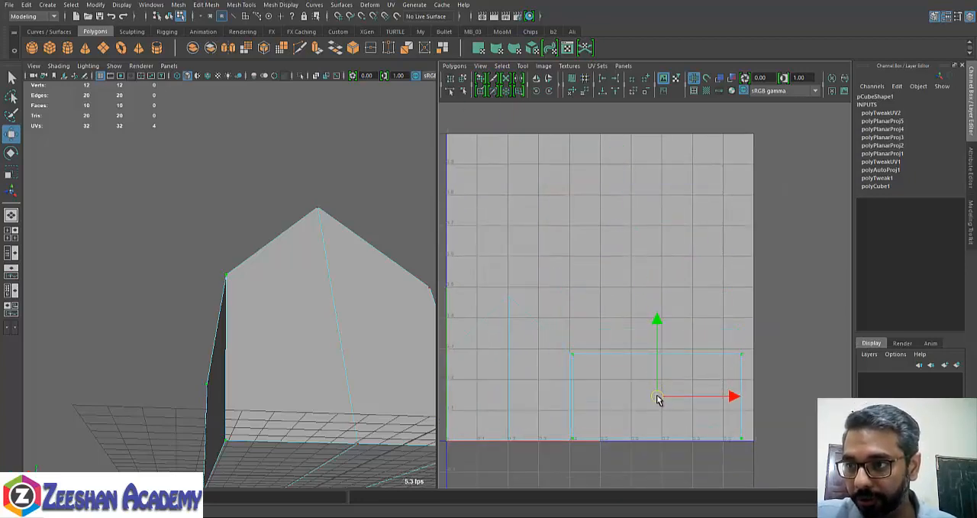
{"action": "middle_click_drag", "start_coordinate": [627, 402], "coordinate": [649, 393], "text": "alt"}
- Select the second side wall's UVs, scale the shell to about 0.7 wide and move it above the first wall's shell
{"action": "right_click_drag", "start_coordinate": [649, 393], "coordinate": [500, 339], "text": "alt"}
{"action": "middle_click_drag", "start_coordinate": [510, 336], "coordinate": [637, 354], "text": "alt"}
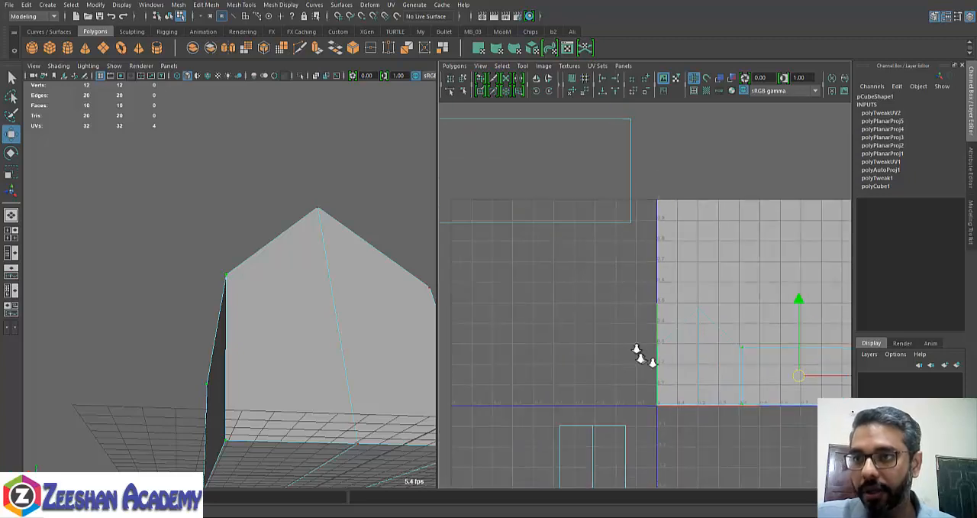
{"action": "right_click_drag", "start_coordinate": [703, 275], "coordinate": [572, 259], "text": "alt"}
{"action": "left_click_drag", "start_coordinate": [609, 292], "coordinate": [651, 273]}
{"action": "key", "text": "r"}
{"action": "left_click_drag", "start_coordinate": [567, 212], "coordinate": [740, 312]}
{"action": "key", "text": "w"}
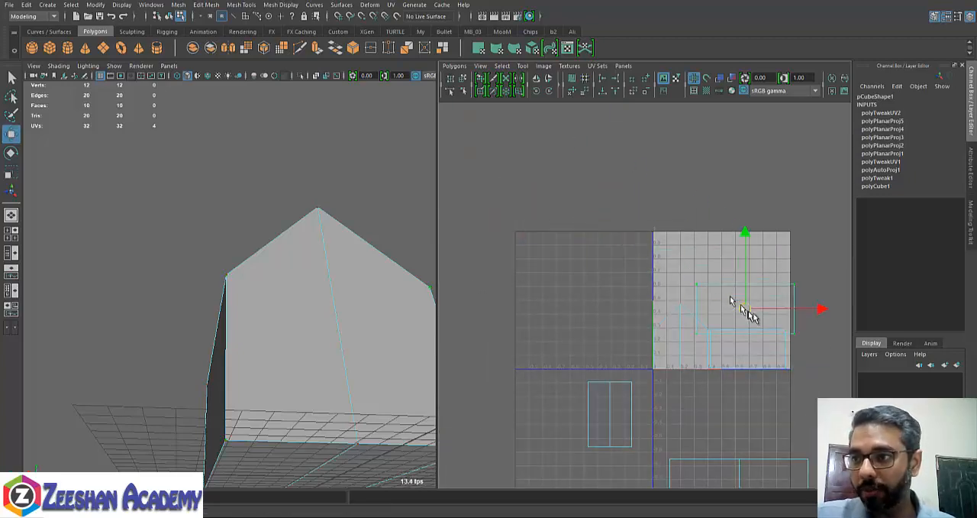
{"action": "middle_click_drag", "start_coordinate": [738, 303], "coordinate": [583, 282], "text": "alt"}
{"action": "right_click_drag", "start_coordinate": [584, 283], "coordinate": [840, 314], "text": "alt"}
{"action": "middle_click_drag", "start_coordinate": [632, 317], "coordinate": [756, 321], "text": "alt"}
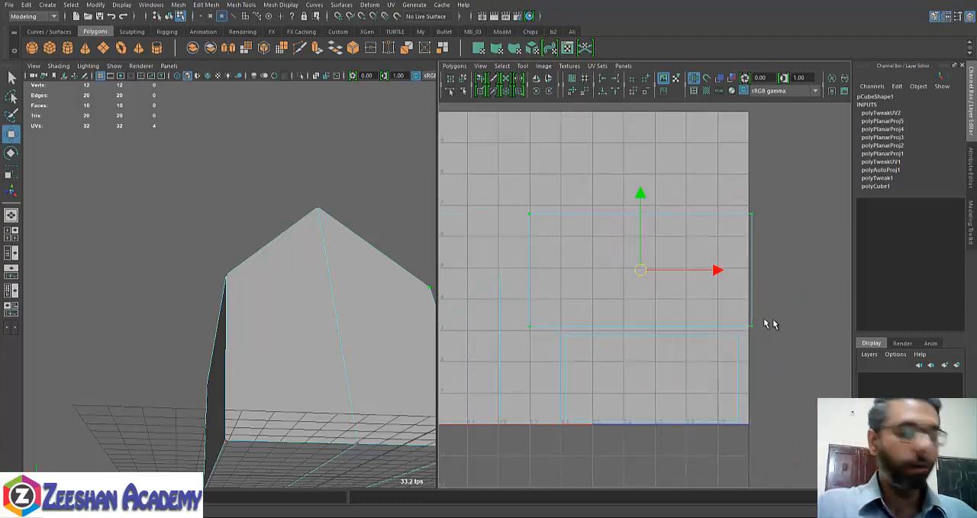
- Scale the second side wall's shell down to about 0.55 wide to match the first wall's shell
{"action": "key", "text": "r"}
{"action": "left_click_drag", "start_coordinate": [631, 274], "coordinate": [655, 290]}
{"action": "key", "text": "w"}
{"action": "key", "text": "r"}
{"action": "key", "text": "w"}
{"action": "key", "text": "r"}
{"action": "key", "text": "w"}
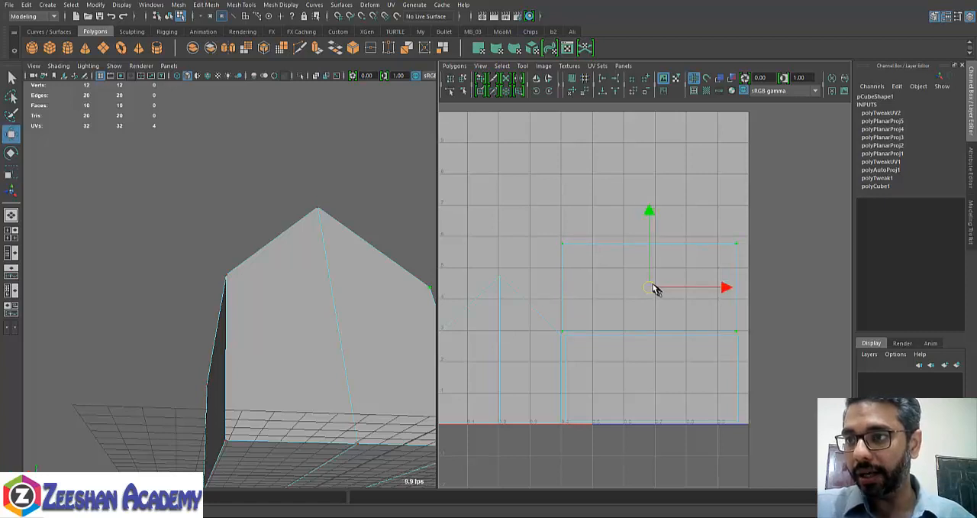
{"action": "key", "text": "r"}
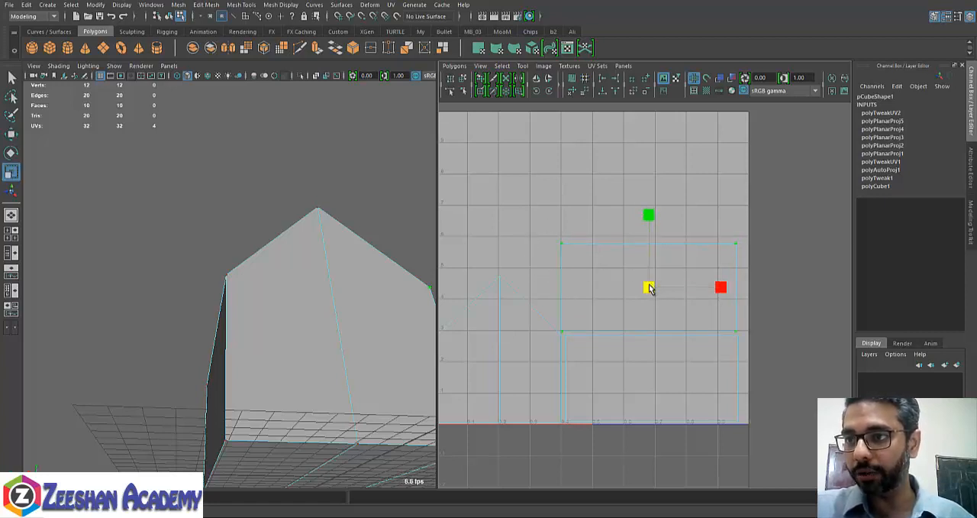
{"action": "left_click_drag", "start_coordinate": [650, 287], "coordinate": [646, 288]}
- Align the second side wall's shell with the sides of the first wall's shell, directly above it
{"action": "left_click_drag", "start_coordinate": [369, 309], "coordinate": [344, 338], "text": "alt"}
{"action": "key", "text": "w"}
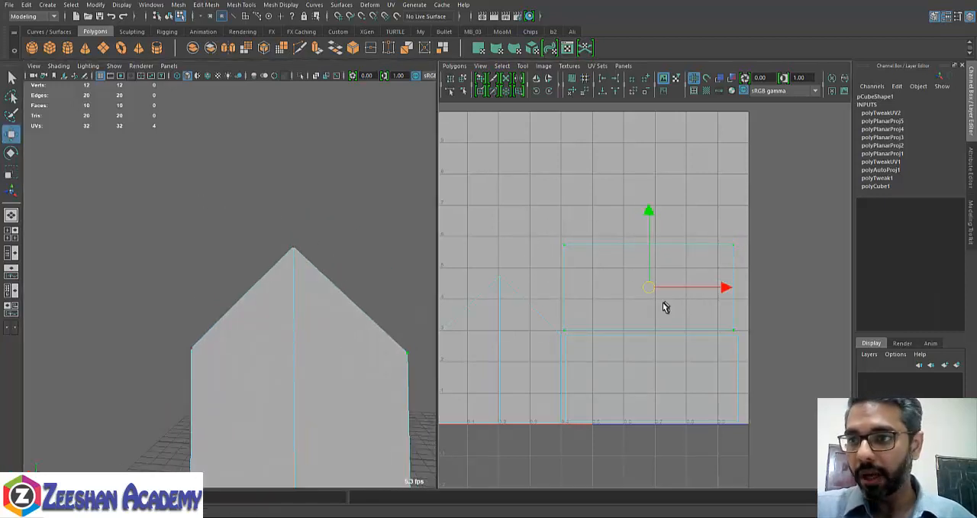
{"action": "middle_click_drag", "start_coordinate": [642, 312], "coordinate": [655, 283], "text": "alt"}
{"action": "left_click_drag", "start_coordinate": [663, 258], "coordinate": [666, 261]}
{"action": "right_click_drag", "start_coordinate": [681, 314], "coordinate": [635, 284], "text": "alt"}
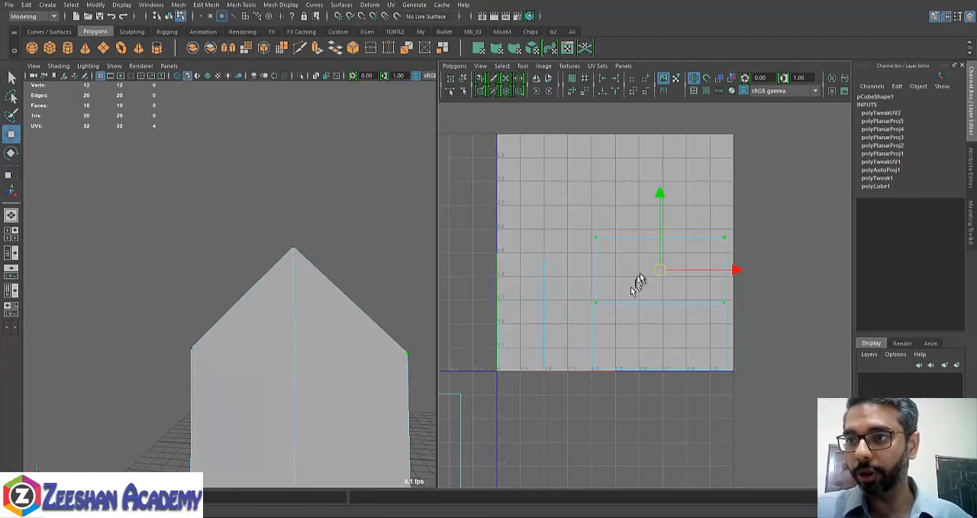
{"action": "left_click_drag", "start_coordinate": [660, 273], "coordinate": [655, 268]}
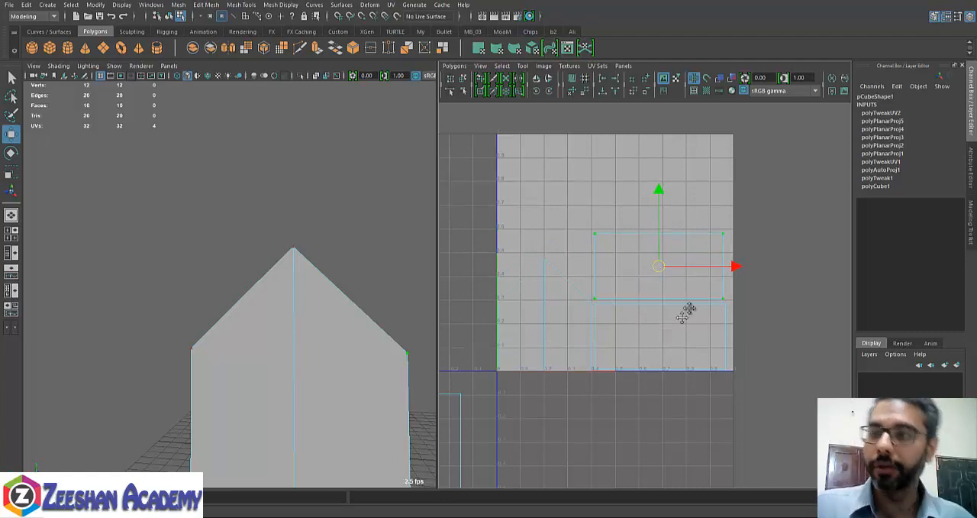
- Select all UVs of the roof shell and move it up into the 0–1 space over the wall shells
{"action": "middle_click_drag", "start_coordinate": [684, 313], "coordinate": [708, 399], "text": "alt"}
{"action": "right_click_drag", "start_coordinate": [708, 399], "coordinate": [628, 357], "text": "alt"}
{"action": "mouse_move", "coordinate": [628, 357]}
{"action": "middle_mouse_down", "text": "alt"}
{"action": "mouse_move", "coordinate": [602, 364]}
{"action": "mouse_move", "coordinate": [595, 218]}
{"action": "mouse_move", "coordinate": [619, 371]}
{"action": "middle_mouse_up", "text": "alt"}
{"action": "right_click_drag", "start_coordinate": [619, 371], "coordinate": [578, 324], "text": "alt"}
{"action": "left_click_drag", "start_coordinate": [566, 323], "coordinate": [759, 494]}
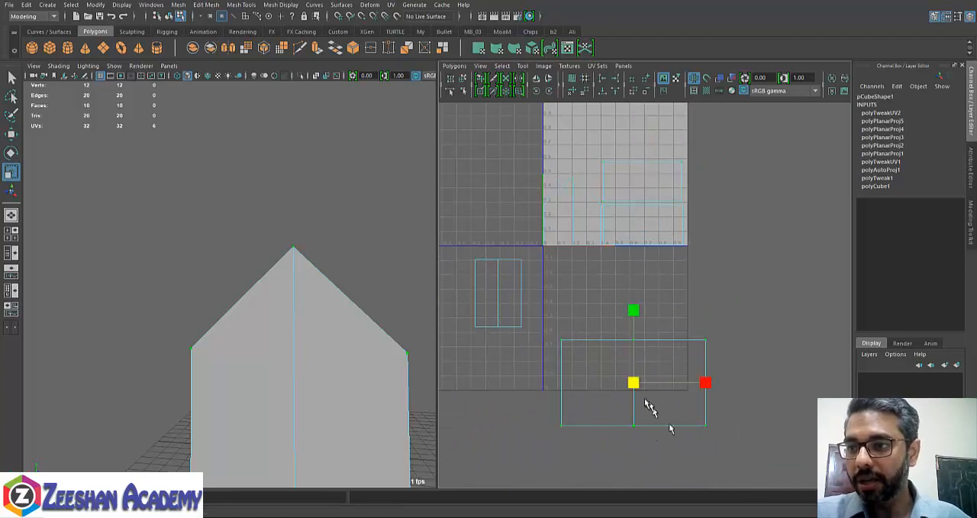
{"action": "left_click_drag", "start_coordinate": [634, 382], "coordinate": [630, 143]}
{"action": "middle_click_drag", "start_coordinate": [631, 143], "coordinate": [606, 305], "text": "alt"}
{"action": "right_click_drag", "start_coordinate": [606, 305], "coordinate": [767, 353], "text": "alt"}
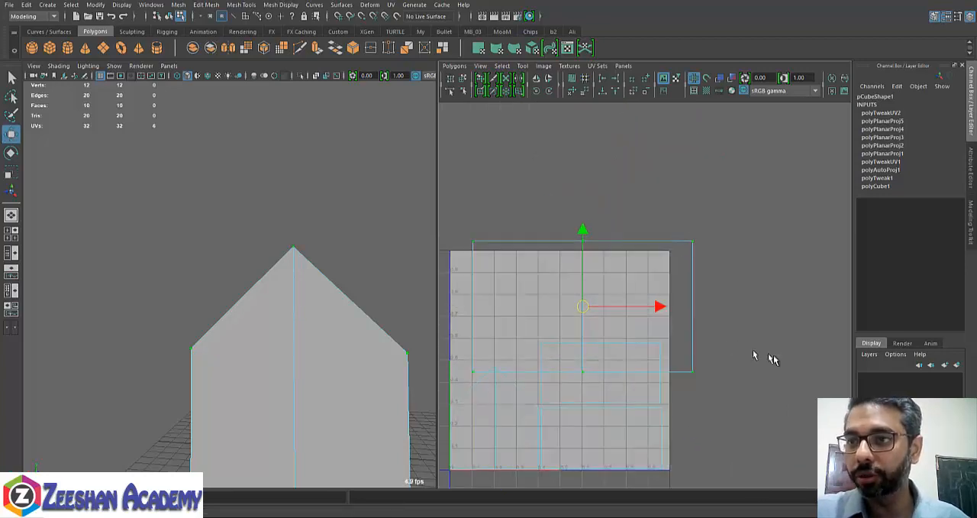
- Narrow the roof shell to about 0.42 in U and place it just above the wall shells
{"action": "middle_click_drag", "start_coordinate": [641, 332], "coordinate": [672, 318], "text": "alt"}
{"action": "key", "text": "r"}
{"action": "left_click_drag", "start_coordinate": [685, 298], "coordinate": [607, 268]}
{"action": "key", "text": "w"}
{"action": "key", "text": "r"}
{"action": "key", "text": "w"}
- Rotate the roof shell 90 degrees so its ridge line runs horizontally
{"action": "key", "text": "e"}
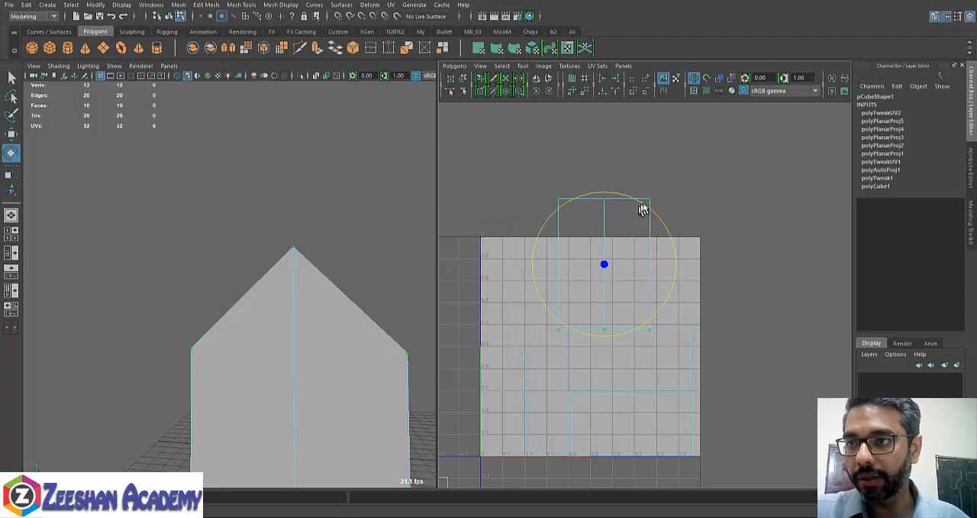
{"action": "left_click_drag", "start_coordinate": [648, 209], "coordinate": [697, 337]}
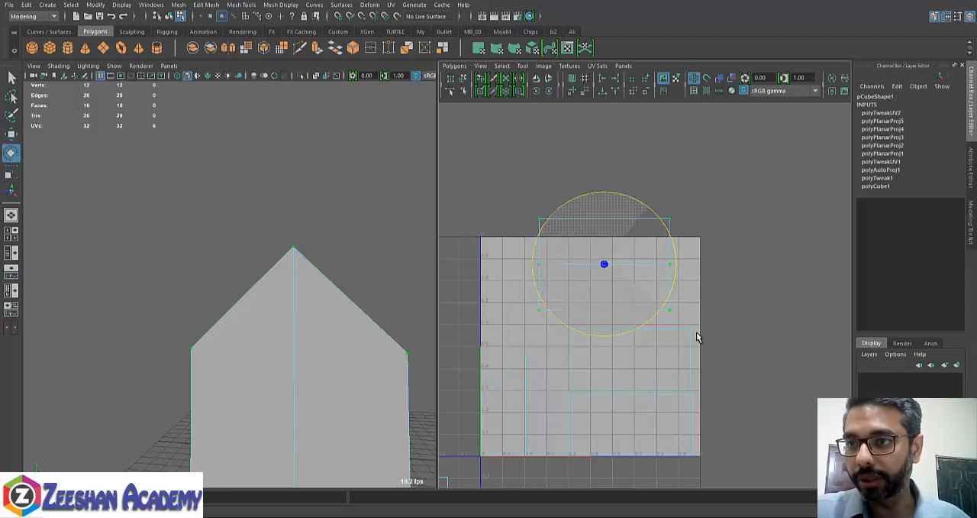
{"action": "key", "text": "r"}
{"action": "key", "text": "w"}
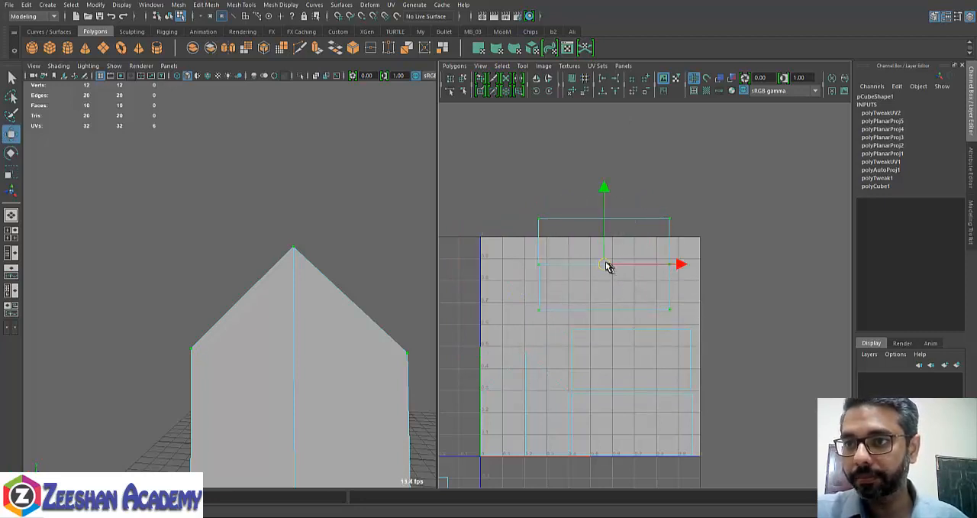
{"action": "scroll", "coordinate": [687, 316], "scroll_direction": "up", "scroll_amount": 2}
{"action": "middle_click_drag", "start_coordinate": [636, 307], "coordinate": [642, 316], "text": "alt"}
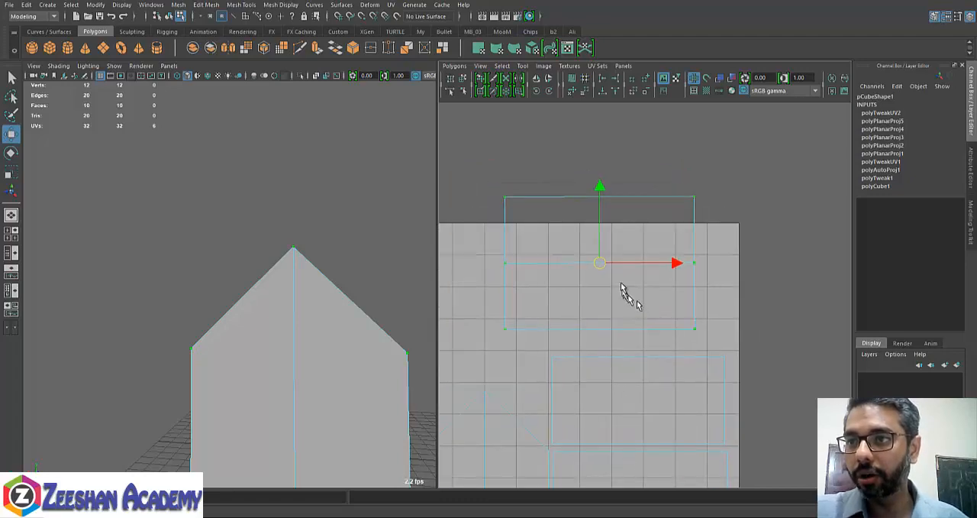
- Scale the roof shell to about 0.54 by 0.39 and fit it between the wall shells and the 0–1 space's top edge
{"action": "key", "text": "r"}
{"action": "left_click_drag", "start_coordinate": [601, 264], "coordinate": [596, 285]}
{"action": "key", "text": "w"}
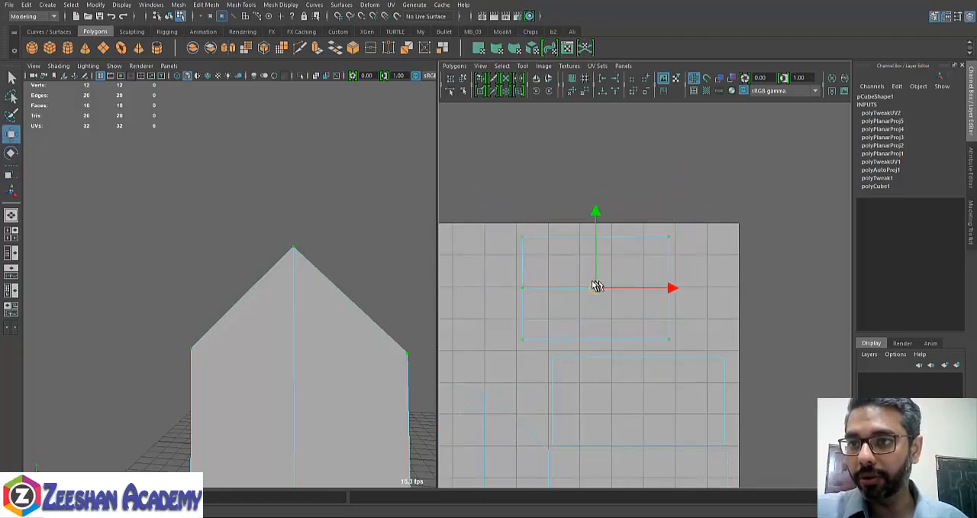
{"action": "key", "text": "r"}
{"action": "left_click_drag", "start_coordinate": [668, 291], "coordinate": [671, 292]}
{"action": "left_click_drag", "start_coordinate": [590, 218], "coordinate": [590, 204]}
{"action": "key", "text": "w"}
{"action": "left_click_drag", "start_coordinate": [591, 290], "coordinate": [618, 292]}
{"action": "scroll", "coordinate": [618, 292], "scroll_direction": "down", "scroll_amount": 2}
{"action": "middle_click_drag", "start_coordinate": [576, 309], "coordinate": [589, 287], "text": "alt"}
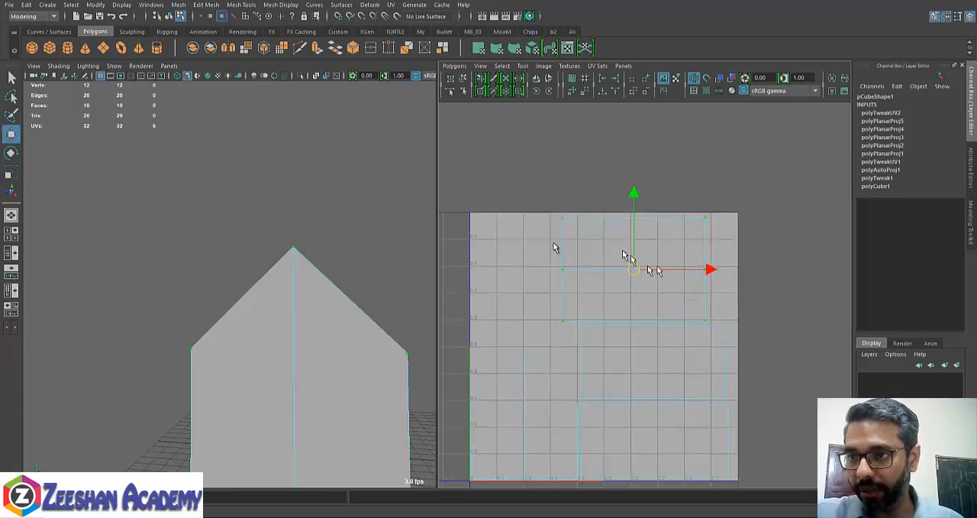
- Select the floor shell outside the 0–1 space and move it into the empty area beside the roof shell
{"action": "middle_click_drag", "start_coordinate": [581, 327], "coordinate": [756, 305], "text": "alt"}
{"action": "middle_click_drag", "start_coordinate": [615, 306], "coordinate": [605, 267], "text": "alt"}
{"action": "scroll", "coordinate": [573, 229], "scroll_direction": "down", "scroll_amount": 3}
{"action": "left_click_drag", "start_coordinate": [529, 299], "coordinate": [566, 399]}
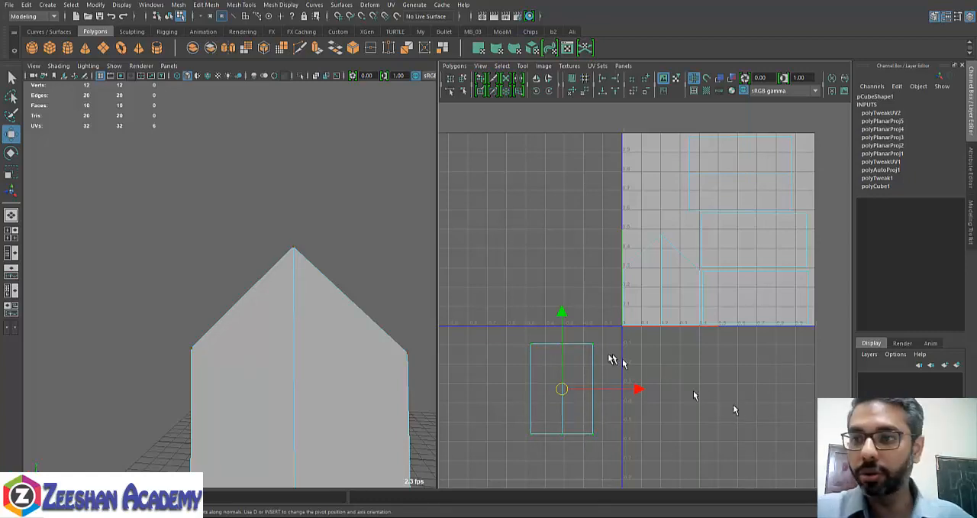
{"action": "middle_click_drag", "start_coordinate": [611, 359], "coordinate": [608, 376], "text": "alt"}
{"action": "left_click_drag", "start_coordinate": [559, 406], "coordinate": [628, 205]}
- Scale the floor shell down to about 0.19 by 0.28 and place it near the 0–1 space's top edge
{"action": "key", "text": "r"}
{"action": "middle_click_drag", "start_coordinate": [667, 273], "coordinate": [639, 299], "text": "alt"}
{"action": "right_click_drag", "start_coordinate": [639, 299], "coordinate": [672, 252], "text": "alt"}
{"action": "key", "text": "w"}
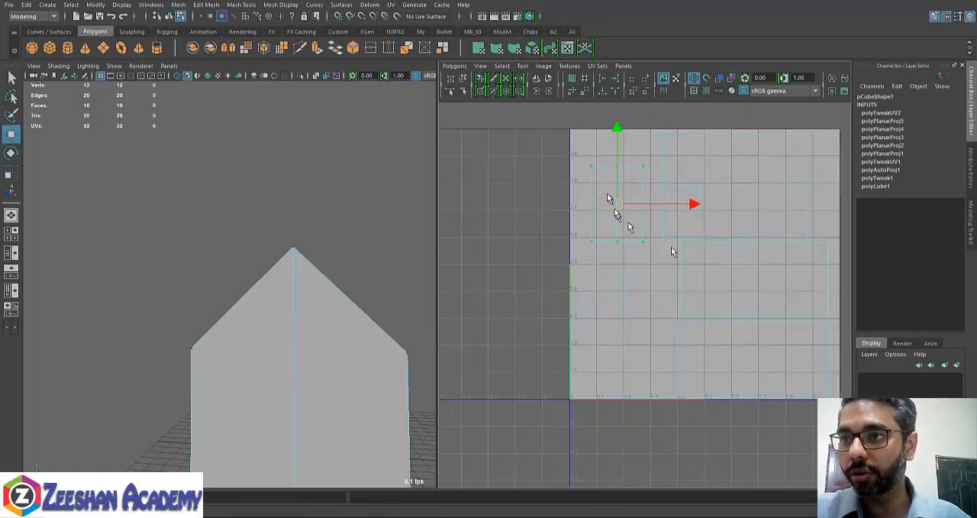
{"action": "left_click_drag", "start_coordinate": [615, 199], "coordinate": [611, 179]}
- Leave UV component mode on the house and clear the selection
{"action": "right_click_drag", "start_coordinate": [778, 246], "coordinate": [708, 249], "text": "alt"}
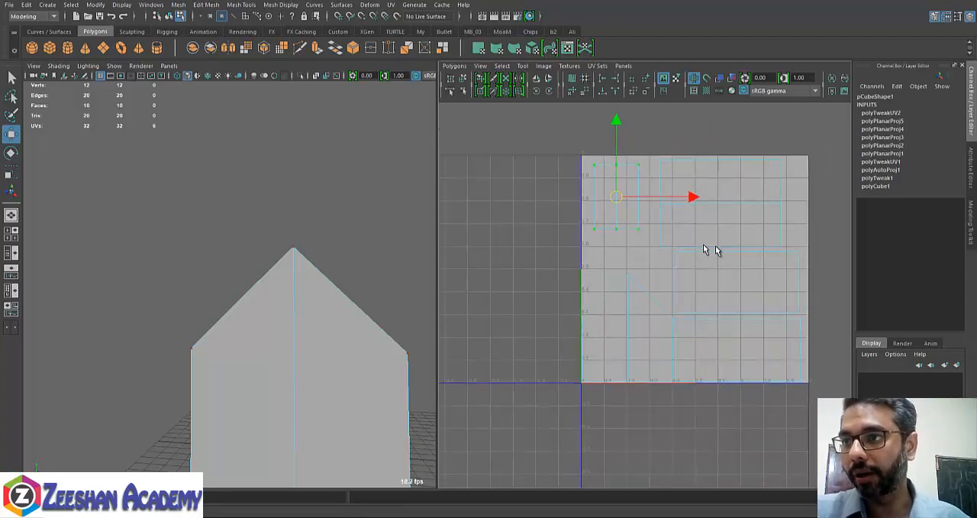
{"action": "middle_click_drag", "start_coordinate": [709, 251], "coordinate": [703, 257], "text": "alt"}
{"action": "middle_click_drag", "start_coordinate": [655, 331], "coordinate": [740, 227], "text": "alt"}
{"action": "right_click_drag", "start_coordinate": [769, 272], "coordinate": [637, 272], "text": "alt"}
{"action": "middle_click_drag", "start_coordinate": [760, 282], "coordinate": [608, 364], "text": "alt"}
{"action": "right_click_drag", "start_coordinate": [609, 364], "coordinate": [670, 362], "text": "alt"}
{"action": "middle_click_drag", "start_coordinate": [645, 339], "coordinate": [703, 351], "text": "alt"}
{"action": "right_click_drag", "start_coordinate": [367, 237], "coordinate": [401, 220]}
{"action": "left_click", "coordinate": [323, 304]}
{"action": "mouse_move", "coordinate": [320, 229]}
{"action": "right_mouse_down"}
{"action": "mouse_move", "coordinate": [339, 219]}
{"action": "mouse_move", "coordinate": [327, 229]}
{"action": "right_mouse_up"}
{"action": "middle_click_drag", "start_coordinate": [645, 273], "coordinate": [723, 272], "text": "alt"}
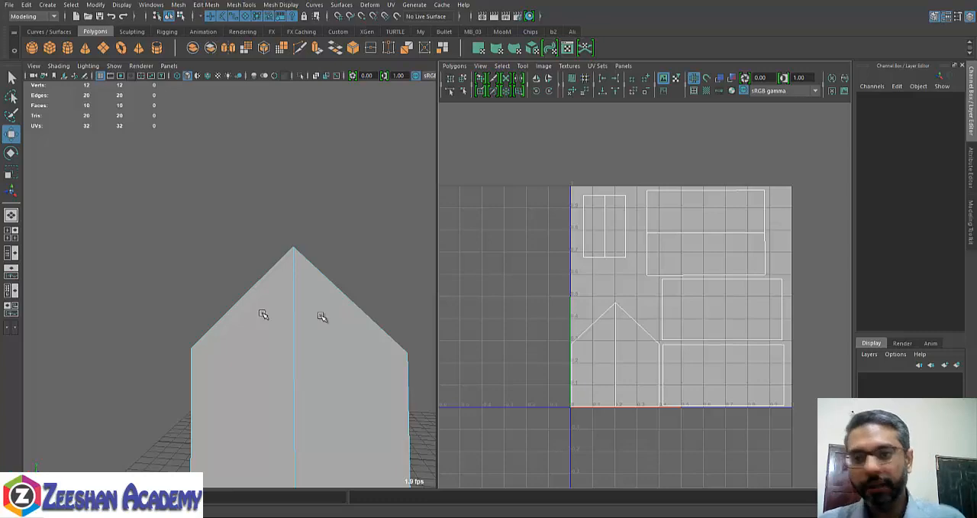
- Open the UV Snapshot options for the arranged UV layout
{"action": "scroll", "coordinate": [593, 379], "scroll_direction": "down", "scroll_amount": 4}
{"action": "middle_click_drag", "start_coordinate": [595, 380], "coordinate": [614, 355], "text": "alt"}
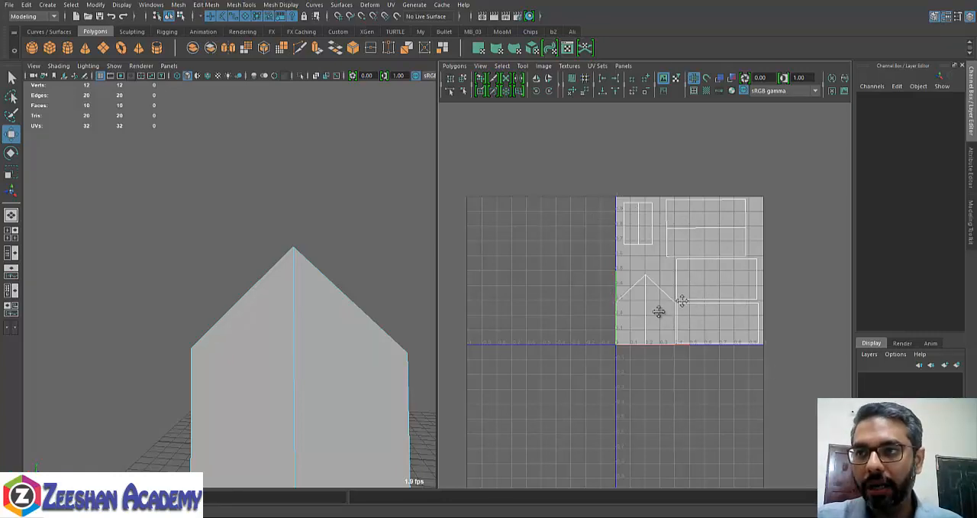
{"action": "right_click_drag", "start_coordinate": [661, 310], "coordinate": [754, 295], "text": "alt"}
{"action": "middle_click_drag", "start_coordinate": [754, 294], "coordinate": [678, 334], "text": "alt"}
{"action": "mouse_move", "coordinate": [678, 334]}
{"action": "right_mouse_down", "text": "alt"}
{"action": "mouse_move", "coordinate": [606, 342]}
{"action": "mouse_move", "coordinate": [670, 334]}
{"action": "right_mouse_up", "text": "alt"}
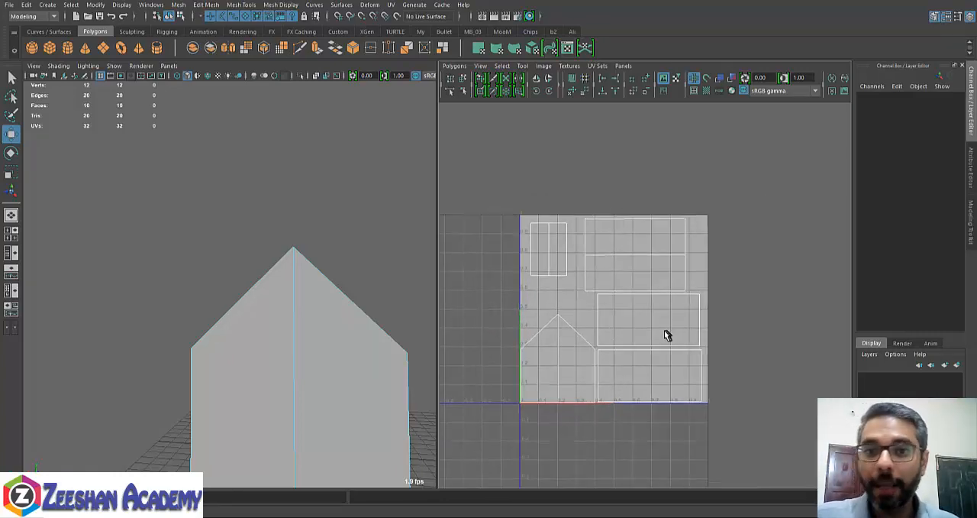
{"action": "left_click", "coordinate": [461, 67]}
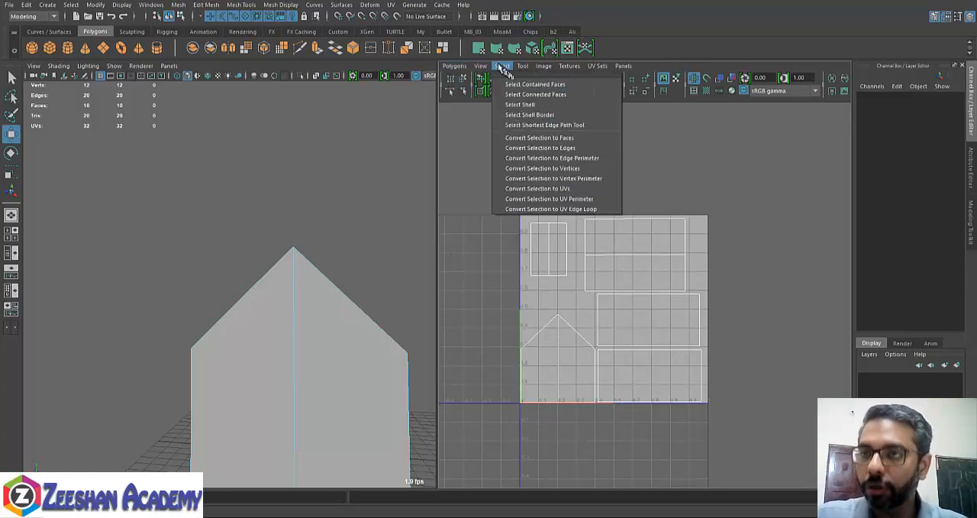
{"action": "mouse_move", "coordinate": [458, 69]}
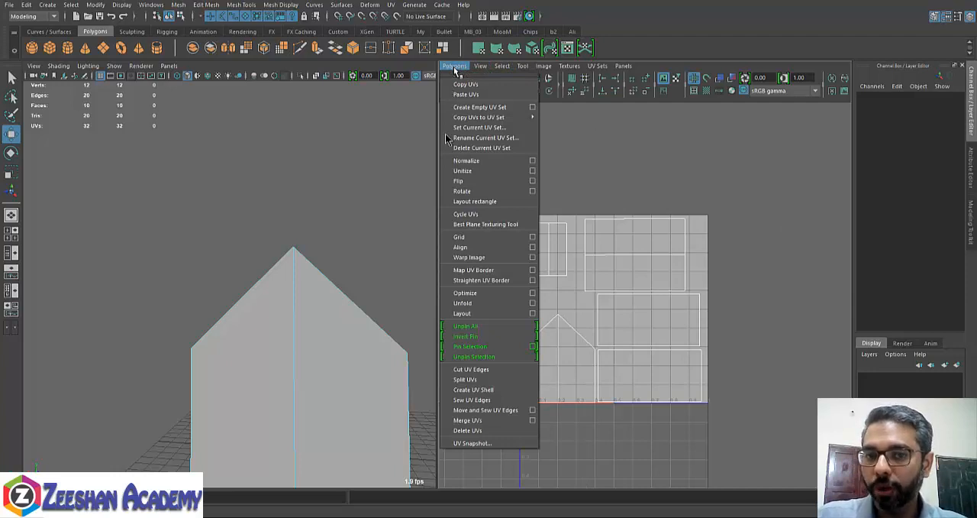
{"action": "left_click", "coordinate": [481, 444]}
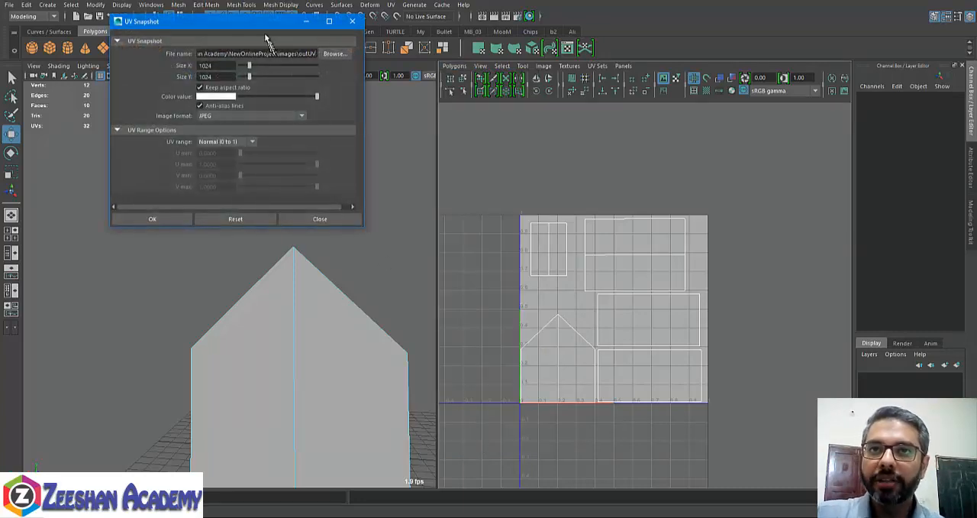
{"action": "left_click_drag", "start_coordinate": [266, 35], "coordinate": [375, 52]}
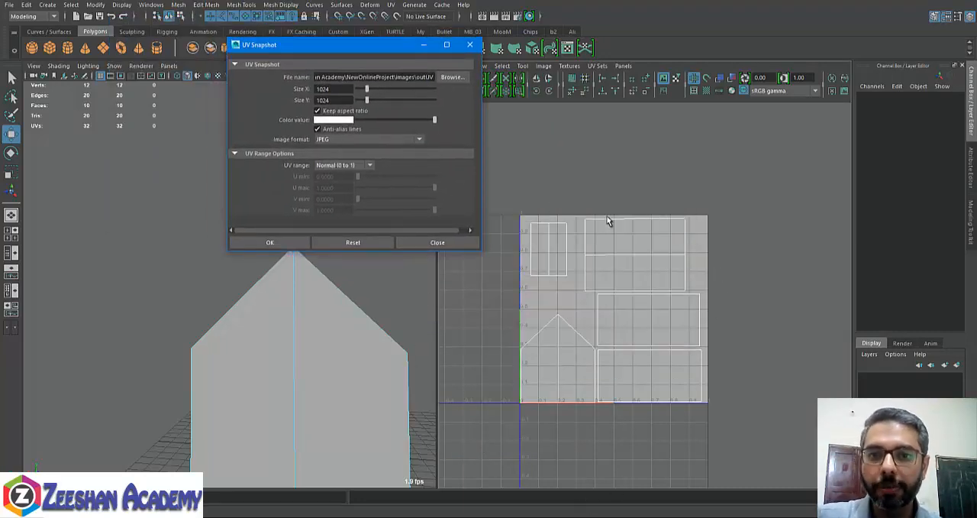
{"action": "left_click_drag", "start_coordinate": [378, 46], "coordinate": [602, 133]}
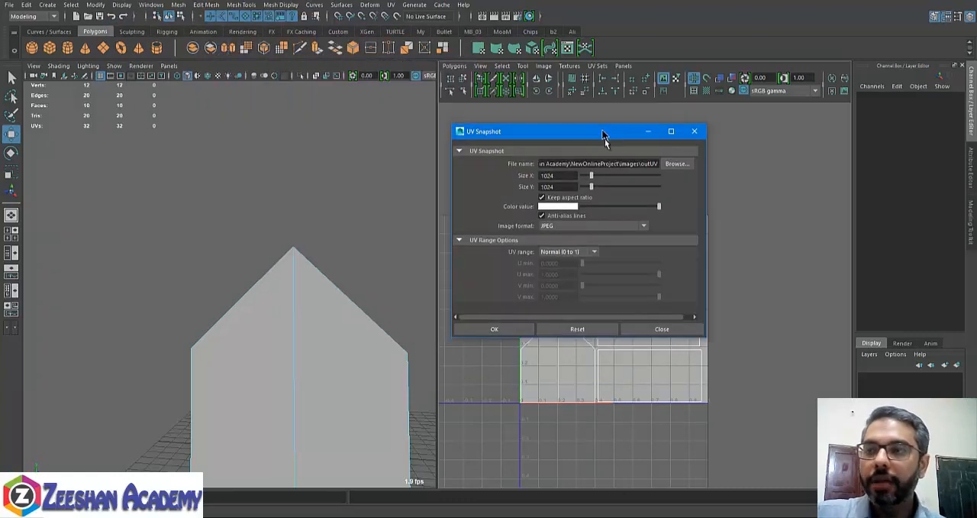
- Add the prefix Hut to the snapshot's outUV file name in the project's images folder
{"action": "left_click_drag", "start_coordinate": [579, 163], "coordinate": [490, 164]}
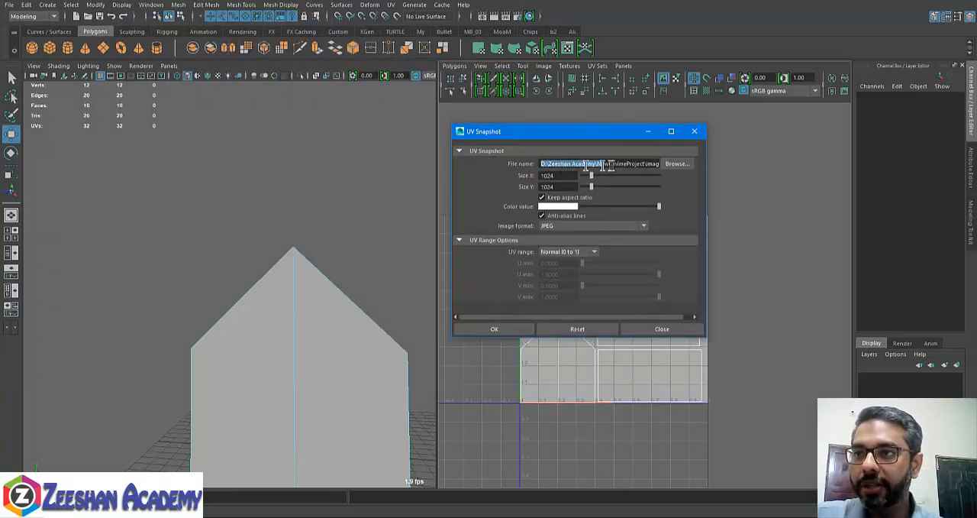
{"action": "left_click_drag", "start_coordinate": [608, 165], "coordinate": [677, 165]}
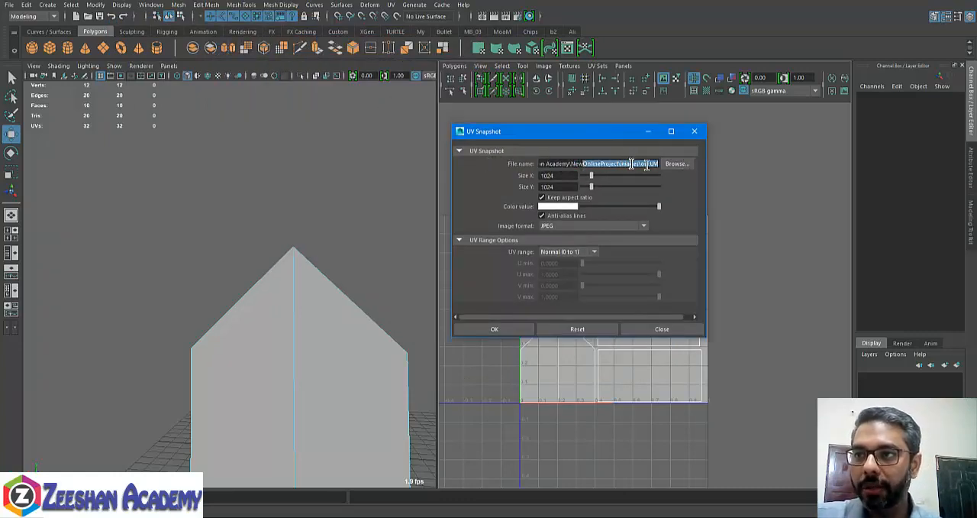
{"action": "left_click", "coordinate": [648, 165]}
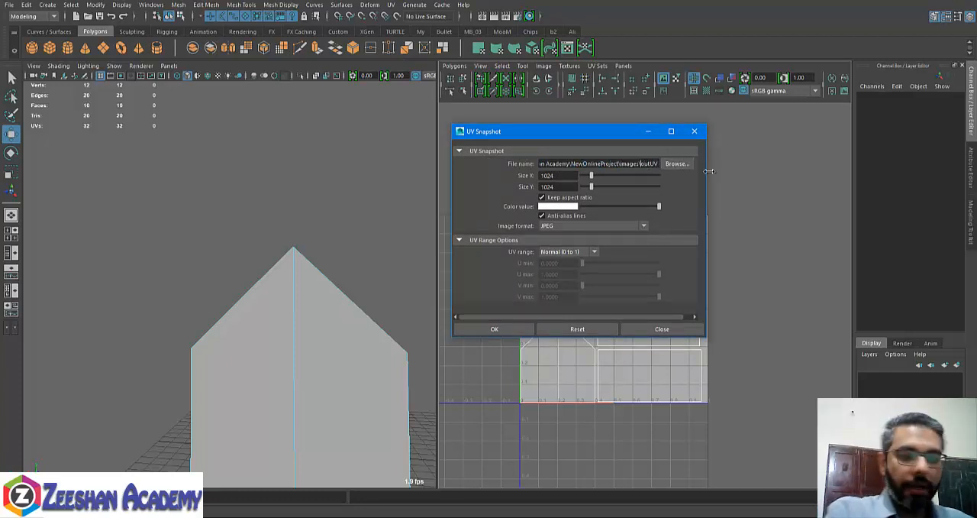
{"action": "type", "text": "Hut"}
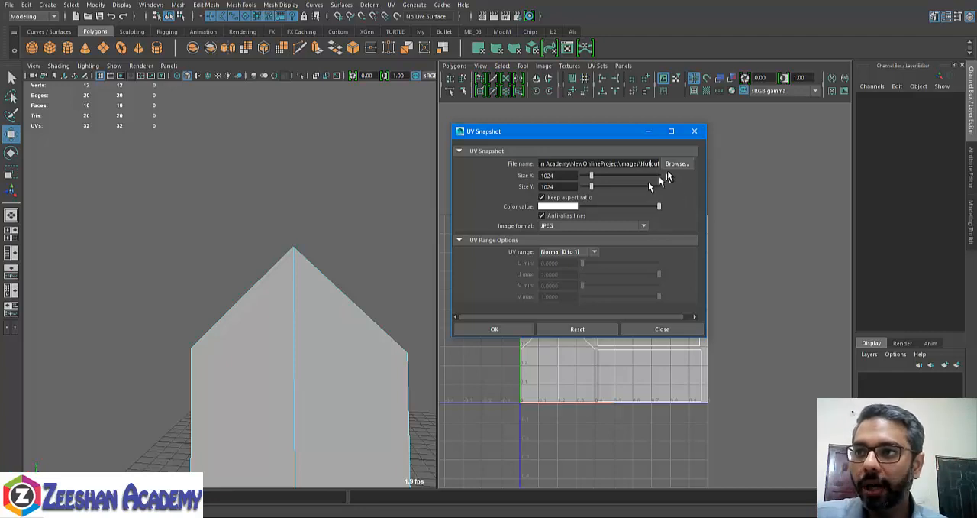
- Try a snapshot size of 215 in X and 256 in Y
{"action": "double_click", "coordinate": [548, 175]}
{"action": "double_click", "coordinate": [545, 186]}
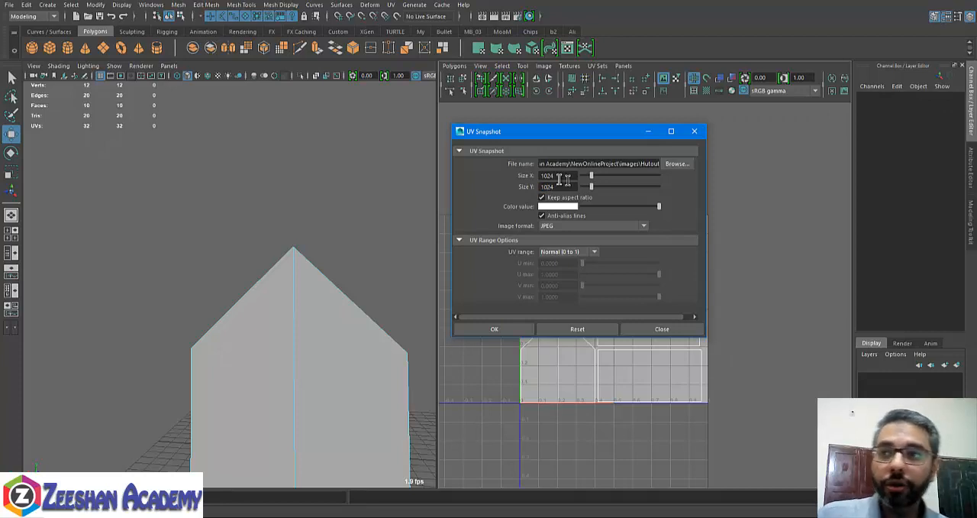
{"action": "double_click", "coordinate": [551, 175]}
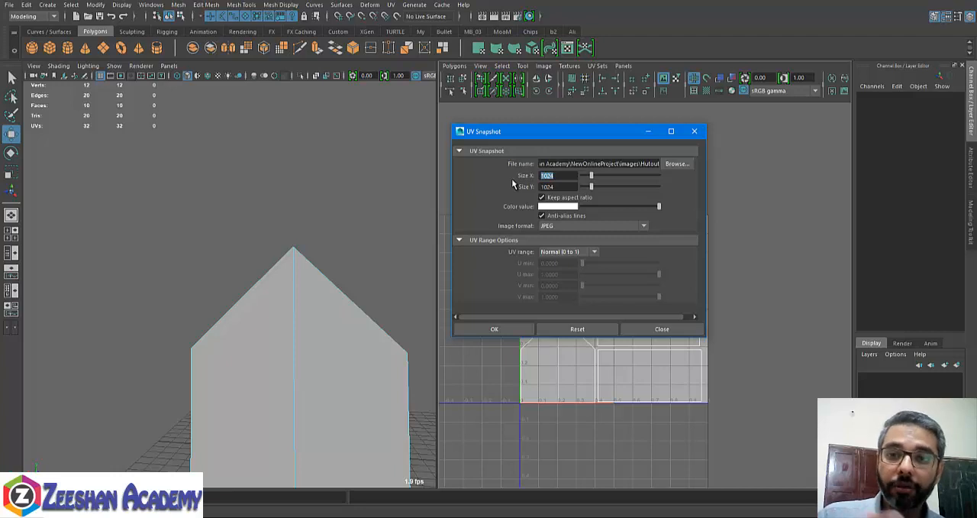
{"action": "type", "text": "215"}
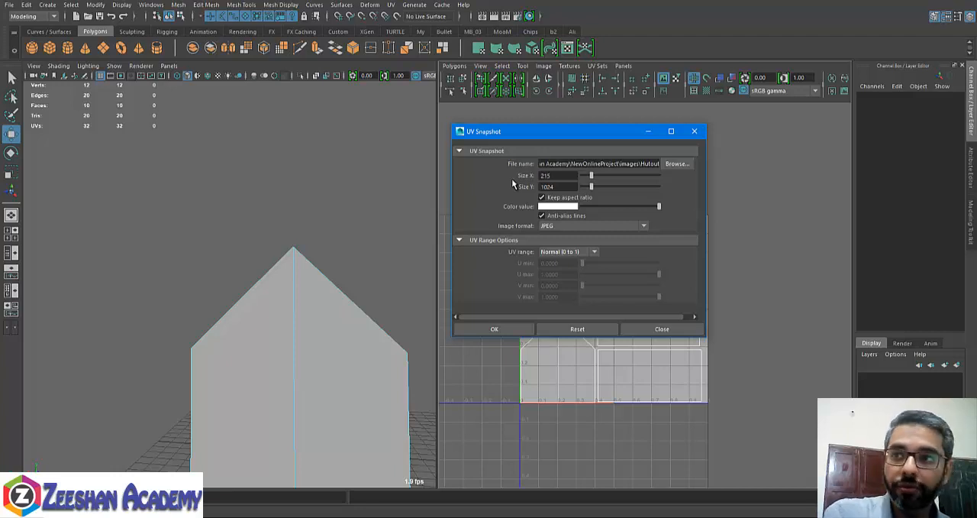
{"action": "double_click", "coordinate": [556, 187]}
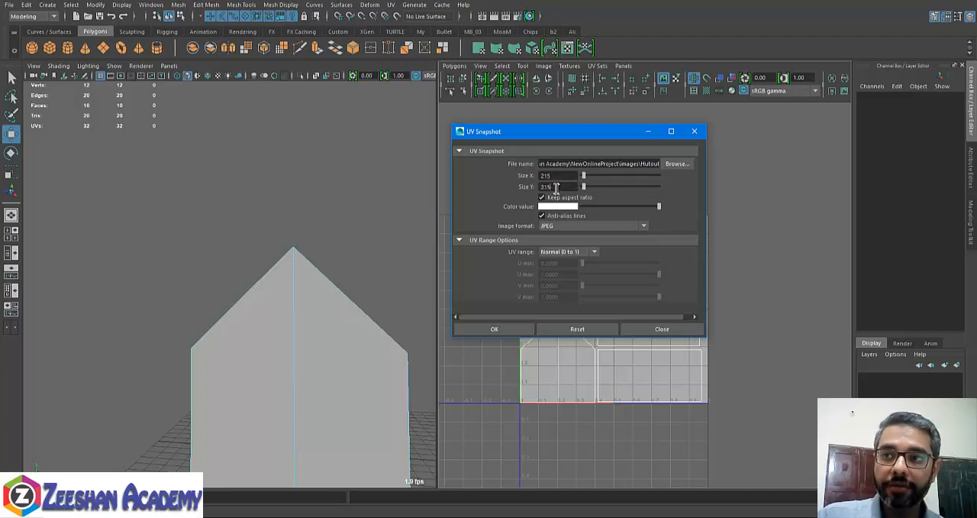
{"action": "left_click_drag", "start_coordinate": [556, 187], "coordinate": [539, 188]}
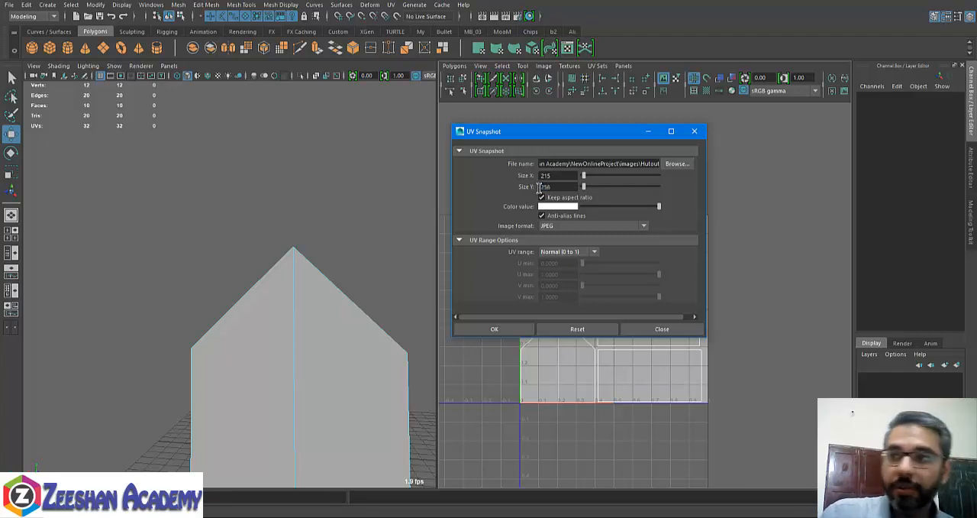
{"action": "type", "text": "256"}
{"action": "key", "text": "Return"}
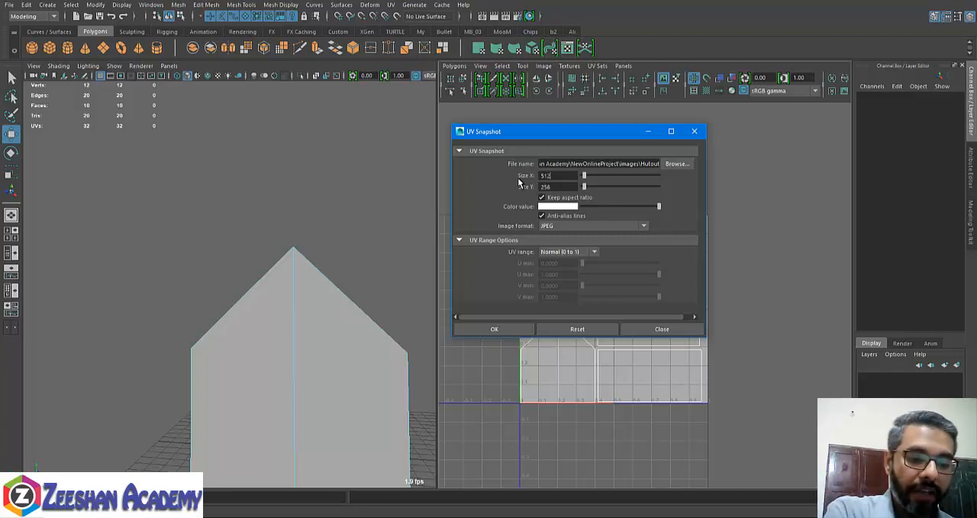
- Set the snapshot size to 512 in both X and Y
{"action": "left_click_drag", "start_coordinate": [555, 188], "coordinate": [529, 193]}
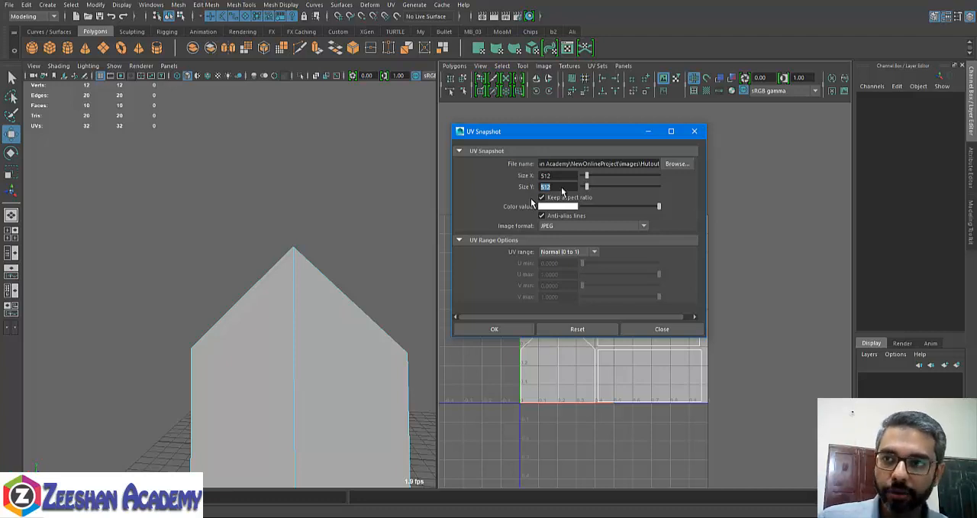
{"action": "left_click_drag", "start_coordinate": [568, 176], "coordinate": [540, 176]}
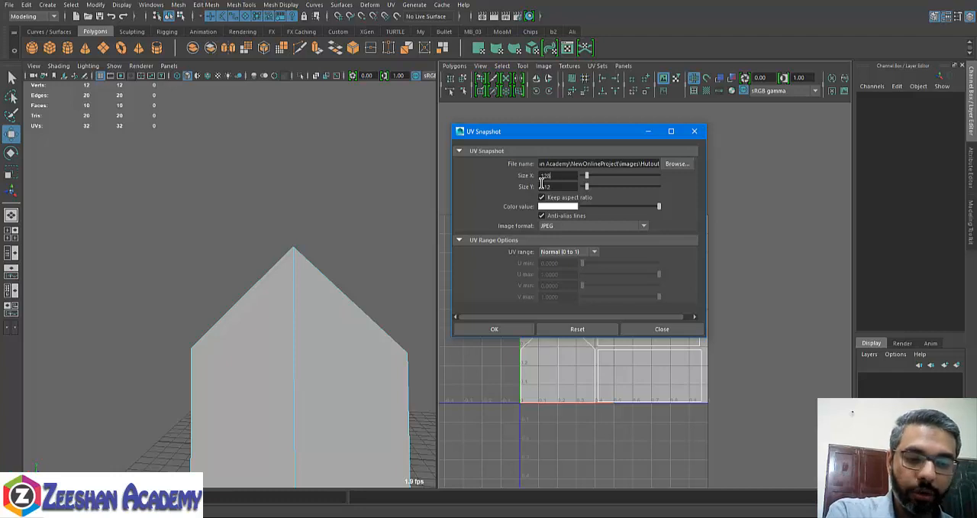
{"action": "left_click_drag", "start_coordinate": [558, 187], "coordinate": [527, 190]}
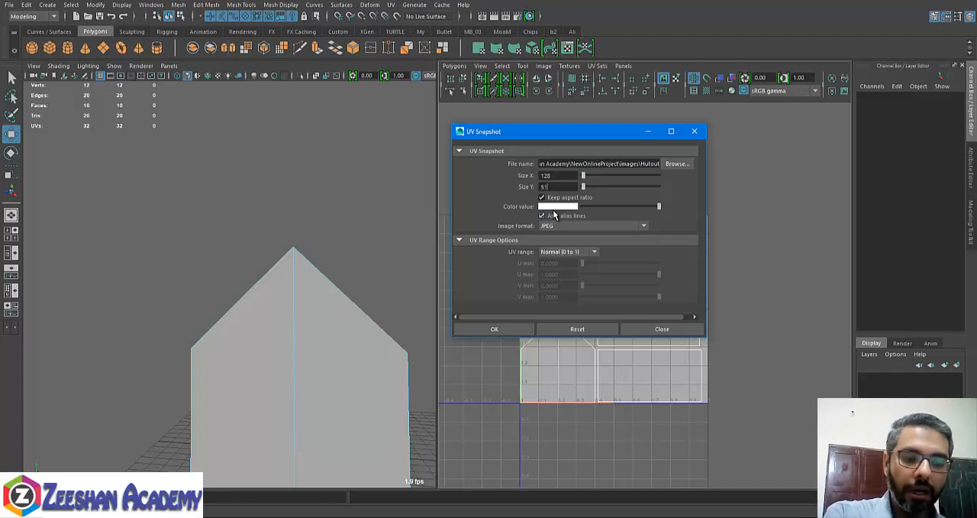
{"action": "left_click", "coordinate": [568, 178]}
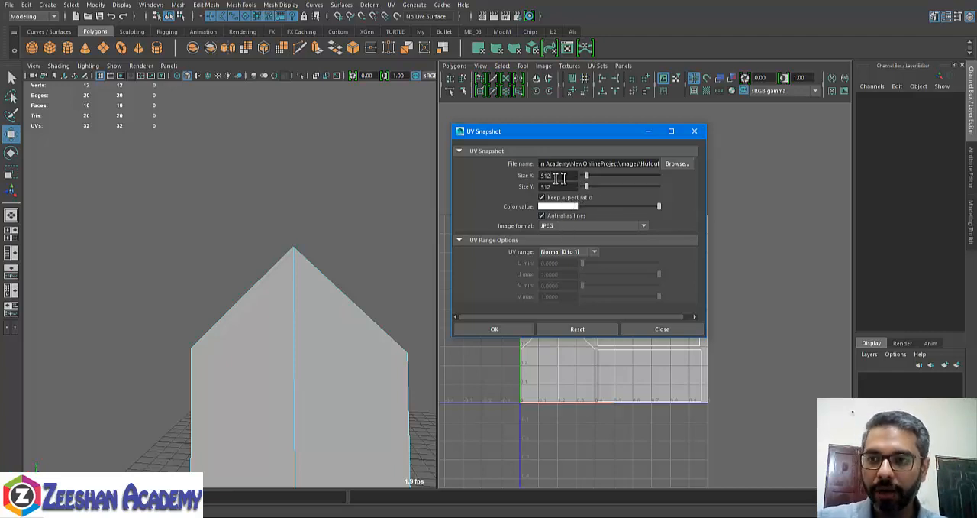
{"action": "left_click_drag", "start_coordinate": [614, 128], "coordinate": [481, 51]}
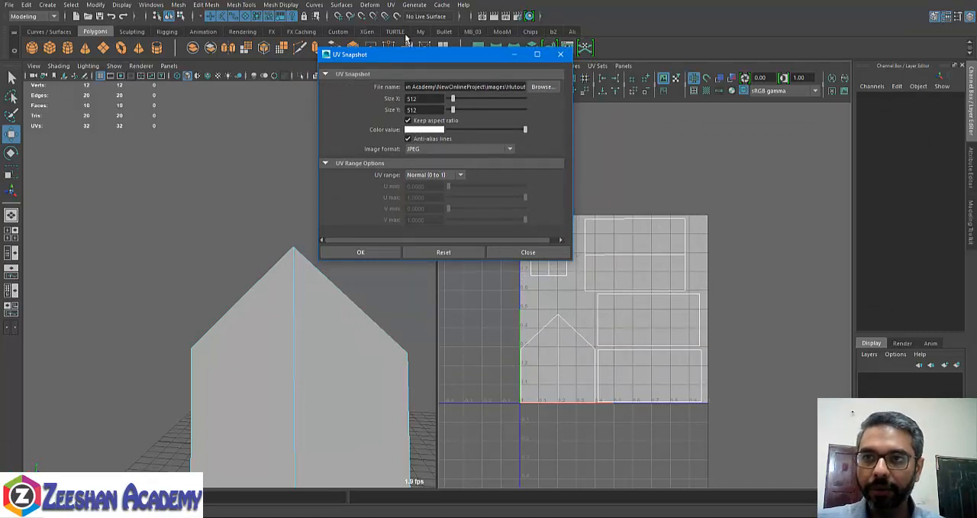
{"action": "left_click_drag", "start_coordinate": [426, 56], "coordinate": [480, 68]}
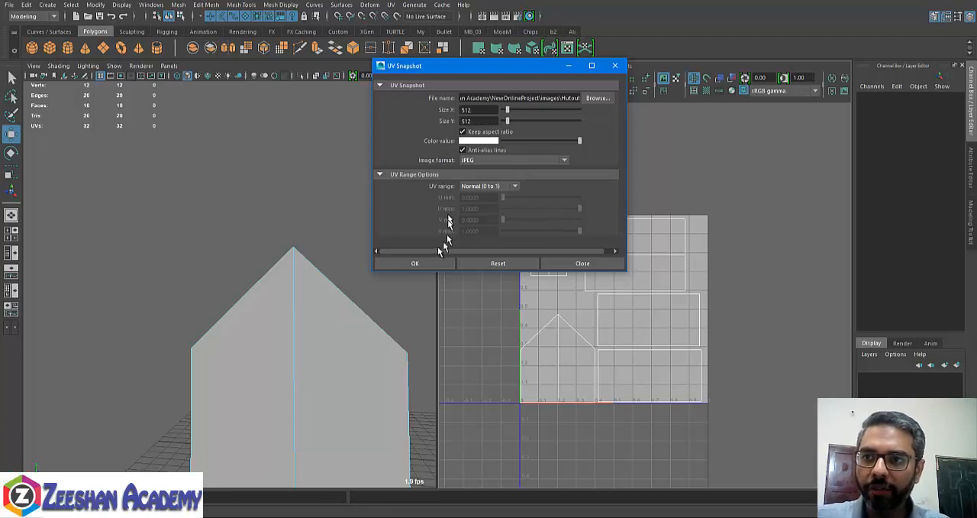
- Select the whole house object and export its UV snapshot as a JPEG over the Normal (0 to 1) range
{"action": "left_click", "coordinate": [411, 264]}
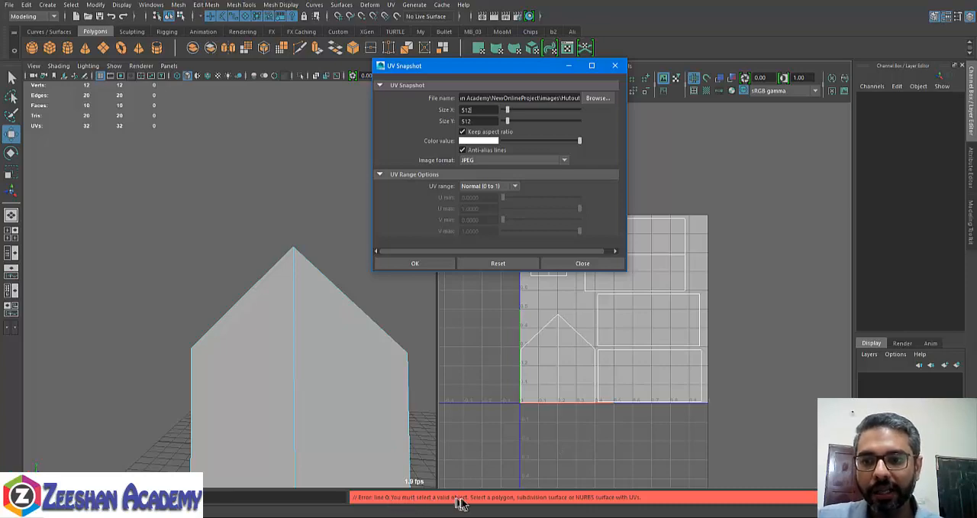
{"action": "left_click", "coordinate": [382, 394]}
{"action": "right_click_drag", "start_coordinate": [355, 366], "coordinate": [397, 222]}
{"action": "left_click", "coordinate": [336, 338]}
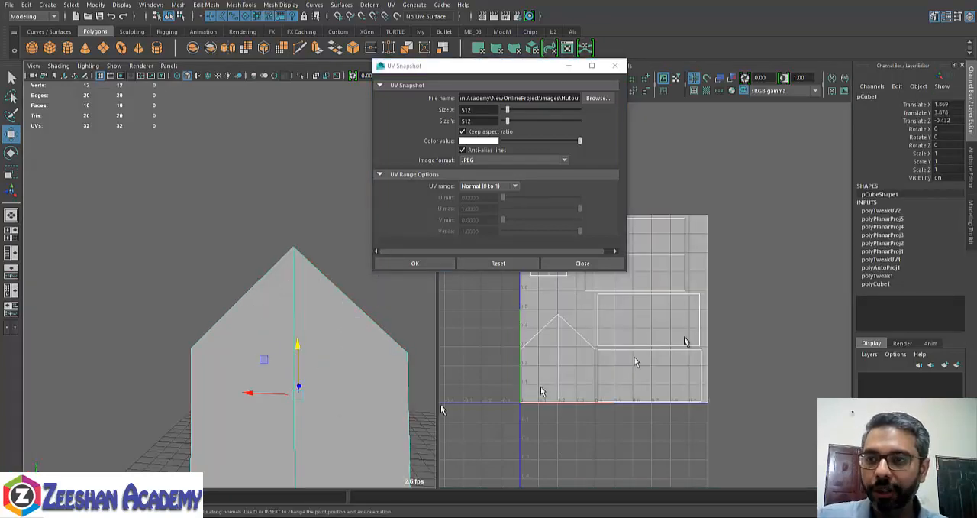
{"action": "right_click_drag", "start_coordinate": [345, 337], "coordinate": [382, 213]}
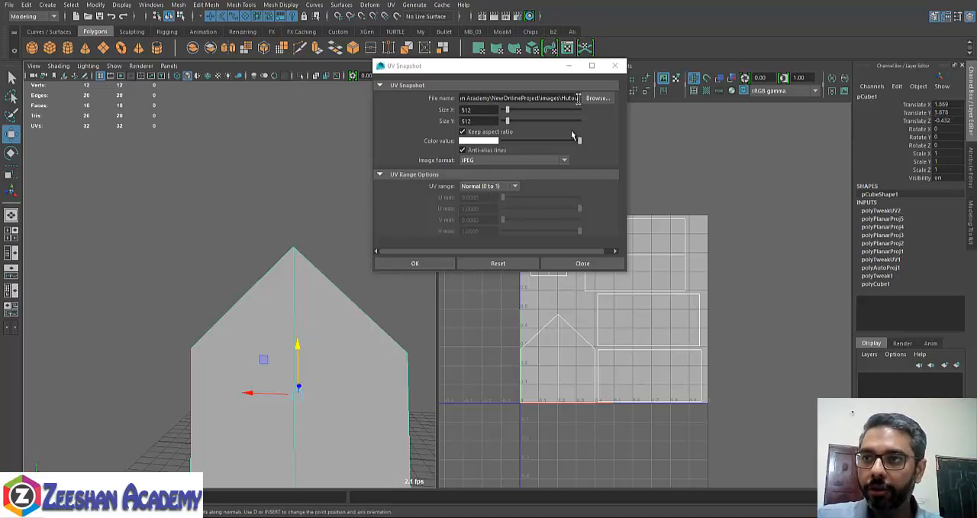
{"action": "left_click", "coordinate": [423, 264]}
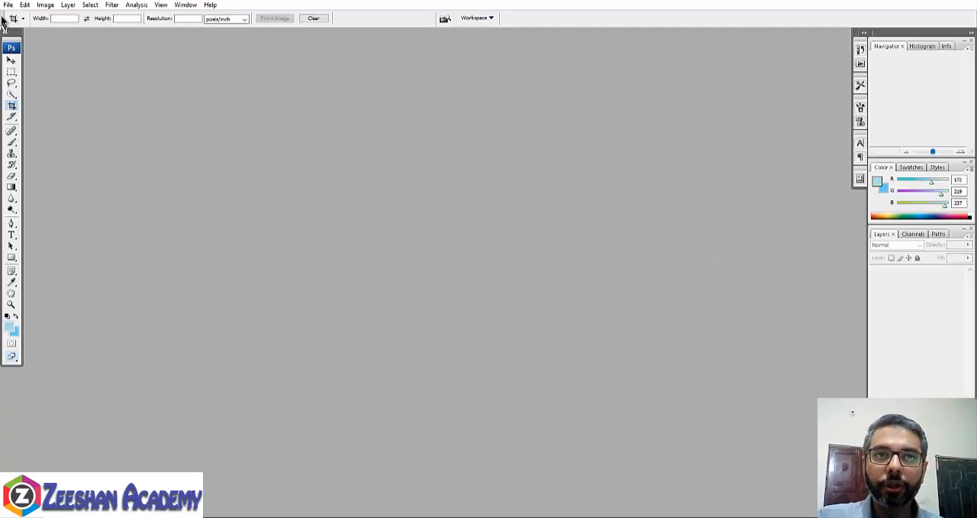
- Start opening an image file and browse up from the Wood texture folder to the root of drive D:
{"action": "left_click", "coordinate": [7, 5]}
{"action": "left_click", "coordinate": [59, 27]}
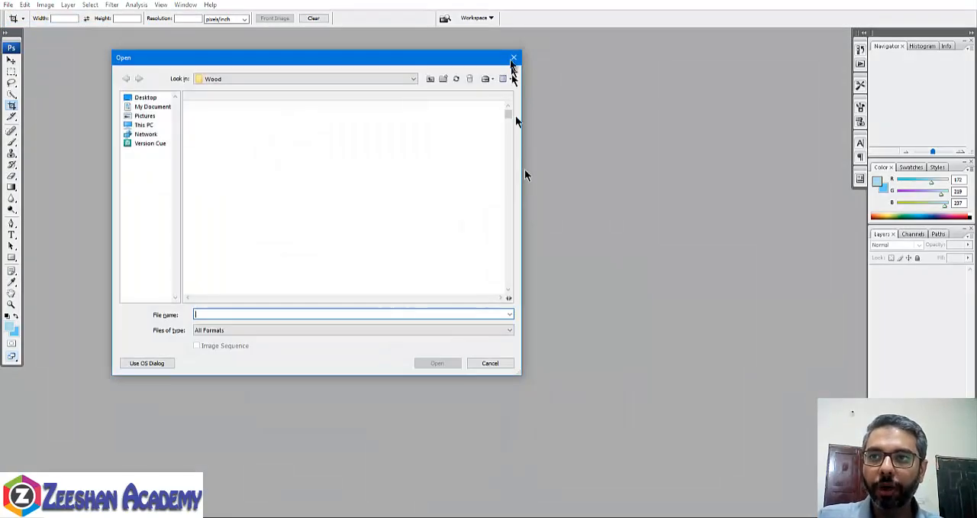
{"action": "left_click", "coordinate": [431, 79]}
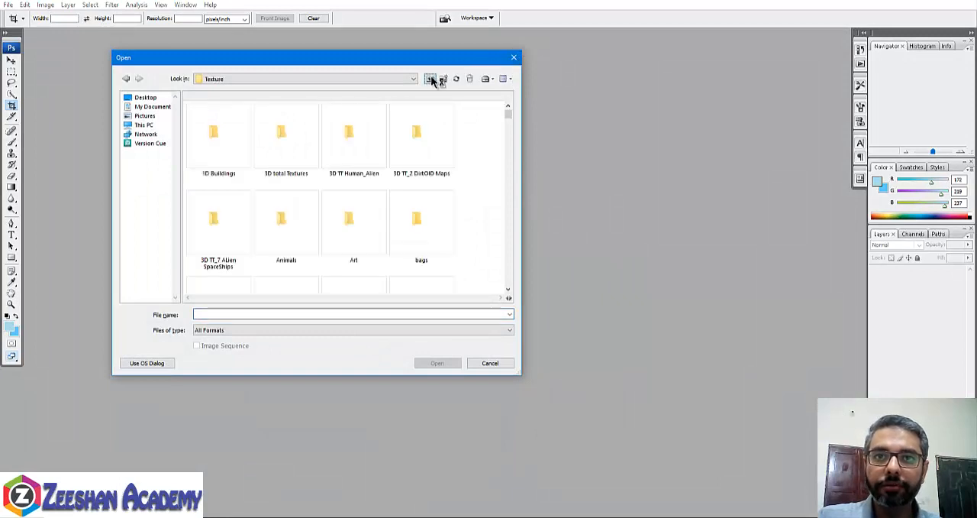
{"action": "left_click", "coordinate": [430, 78]}
{"action": "left_click", "coordinate": [430, 78]}
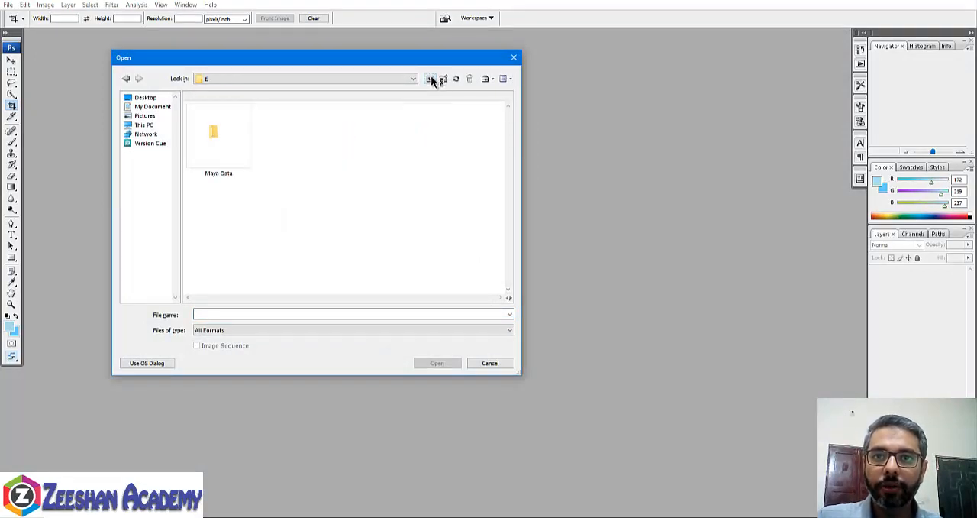
{"action": "left_click_drag", "start_coordinate": [430, 57], "coordinate": [528, 75]}
{"action": "left_click", "coordinate": [528, 97]}
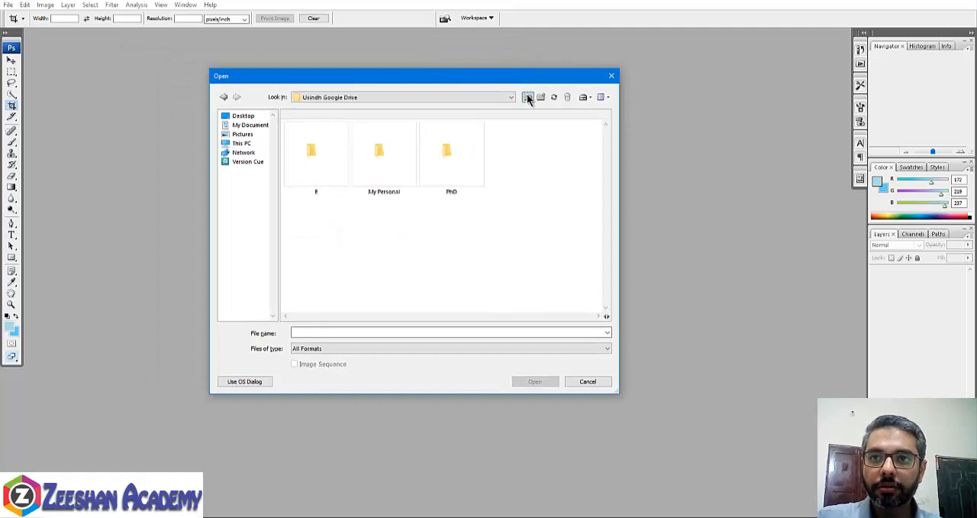
{"action": "left_click", "coordinate": [528, 97]}
{"action": "left_click", "coordinate": [528, 97]}
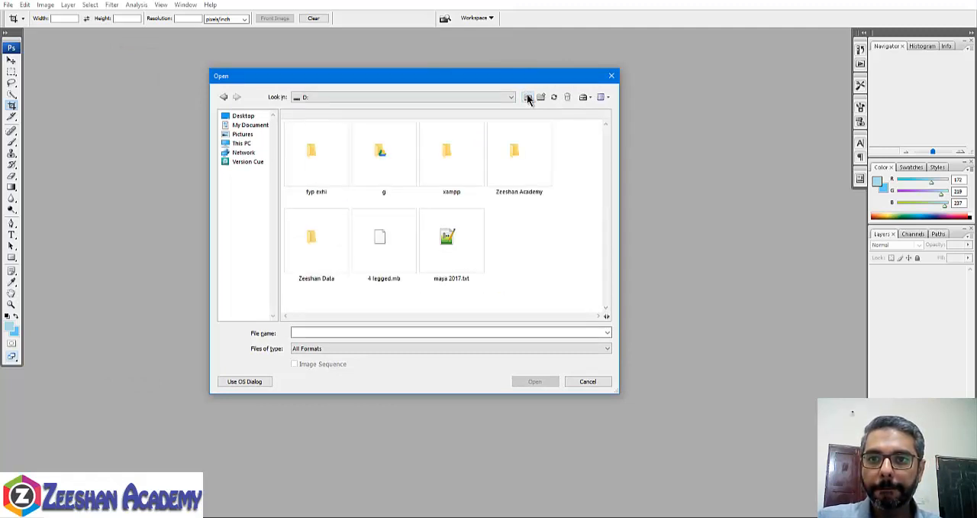
- Open HutoutUV.jpg from the images folder of NewOnlineProject
{"action": "double_click", "coordinate": [497, 190]}
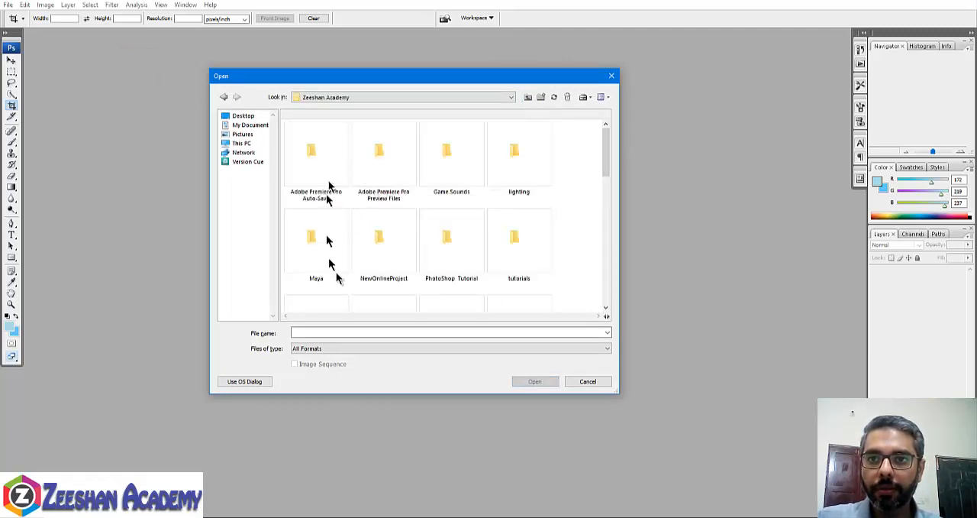
{"action": "double_click", "coordinate": [389, 255]}
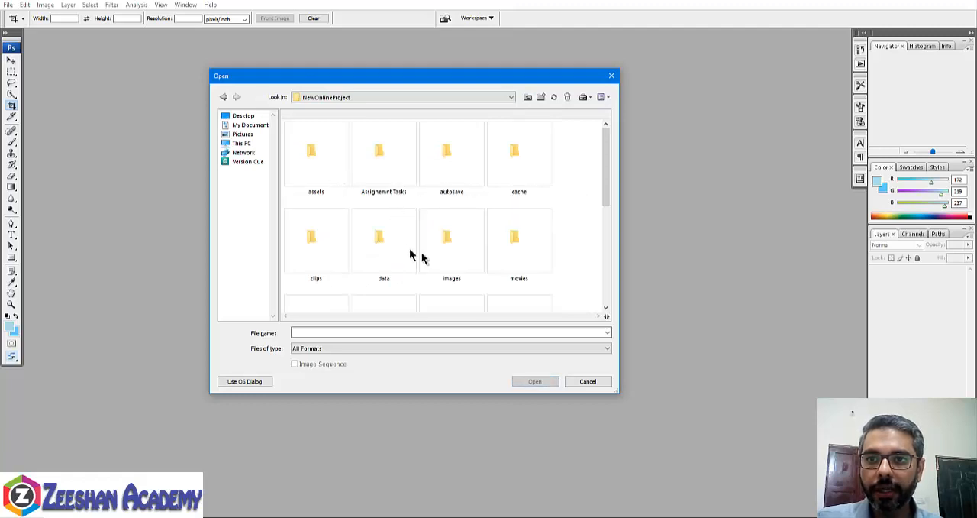
{"action": "left_click", "coordinate": [492, 260]}
{"action": "double_click", "coordinate": [469, 253]}
{"action": "double_click", "coordinate": [470, 166]}
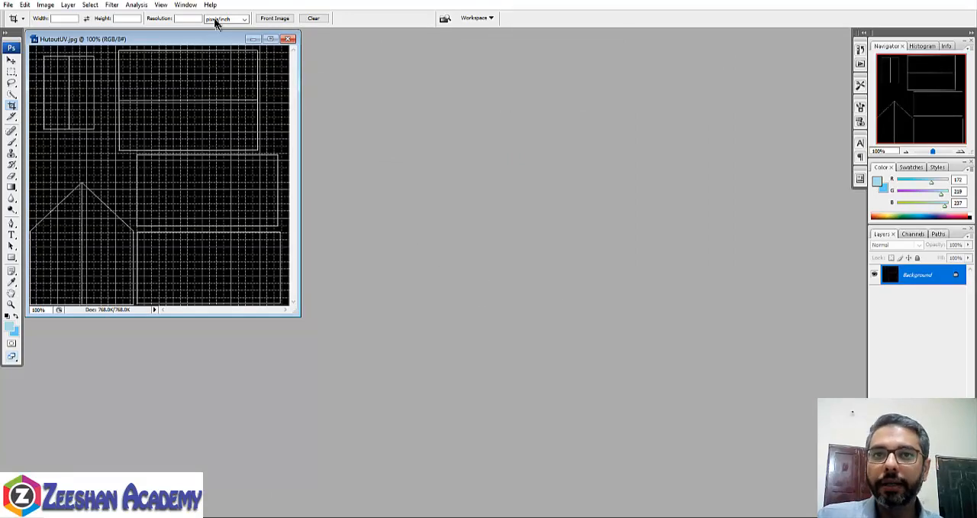
- Hide the grid overlay and enlarge and reposition the HutoutUV.jpg window so the whole UV layout fits with room around it
{"action": "left_click_drag", "start_coordinate": [196, 30], "coordinate": [337, 52]}
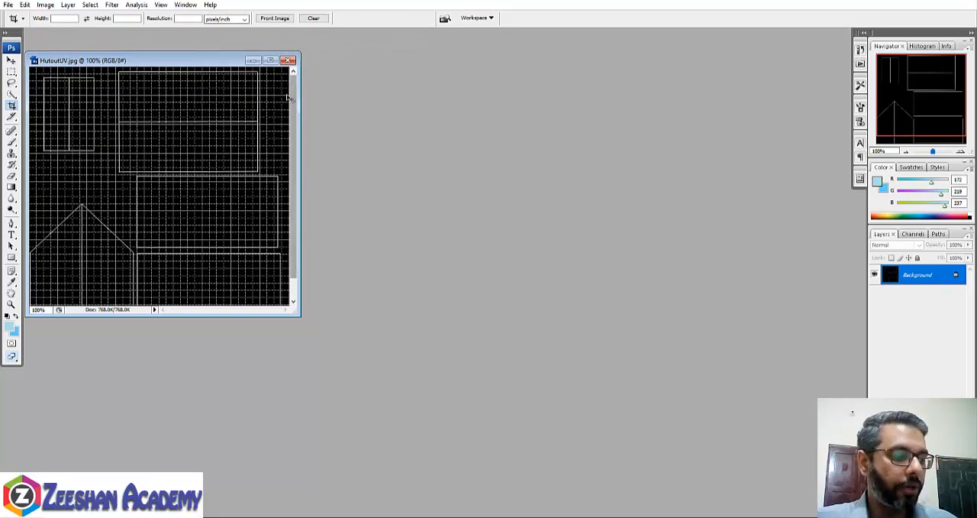
{"action": "key", "text": "ctrl+h"}
{"action": "left_click_drag", "start_coordinate": [179, 61], "coordinate": [534, 123]}
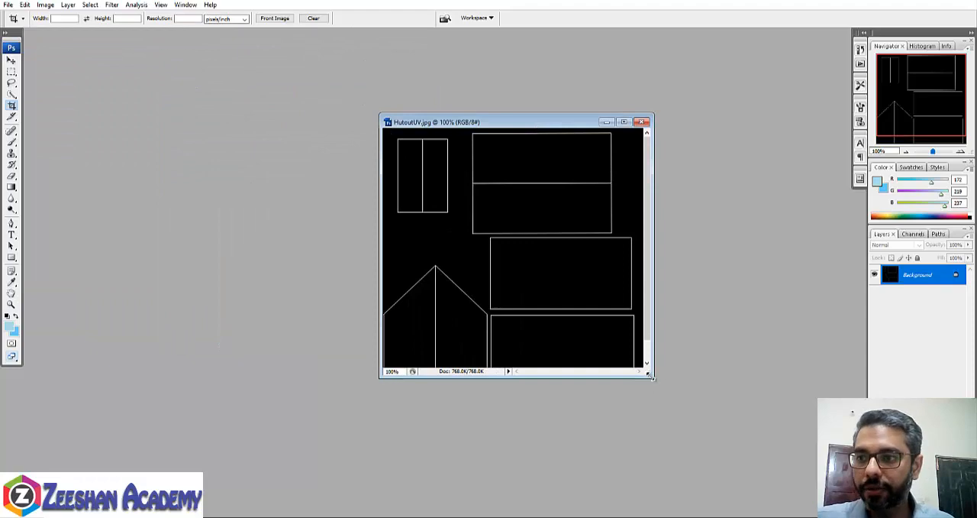
{"action": "left_click_drag", "start_coordinate": [649, 375], "coordinate": [779, 513]}
{"action": "left_click_drag", "start_coordinate": [533, 113], "coordinate": [417, 73]}
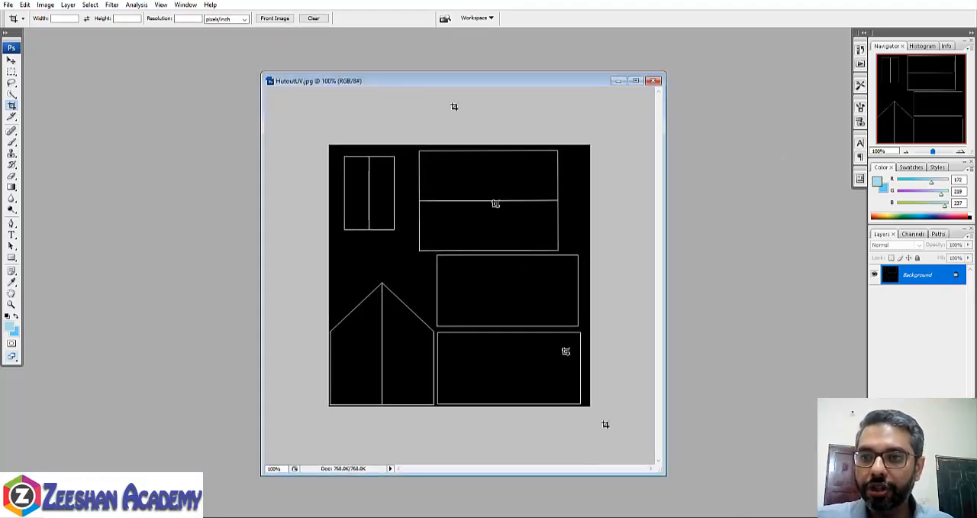
{"action": "left_click", "coordinate": [536, 513]}
{"action": "left_click", "coordinate": [569, 481]}
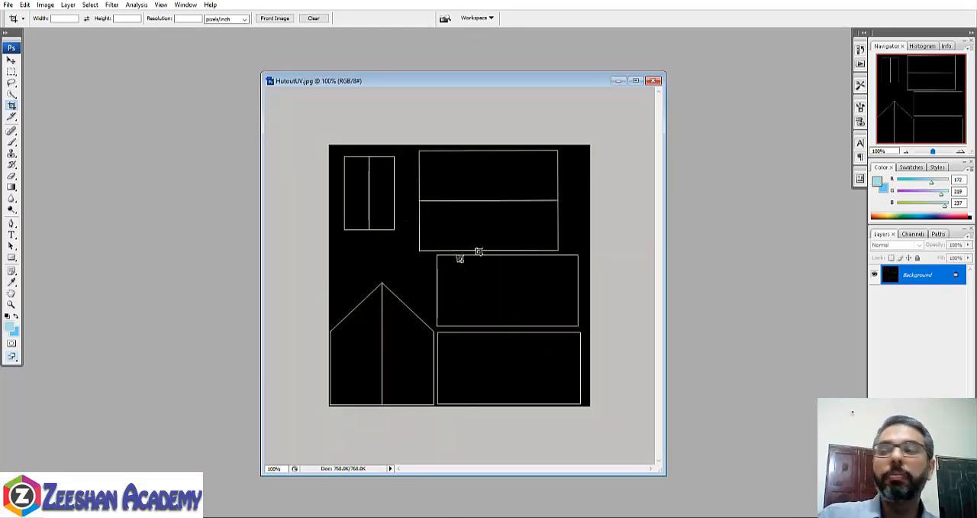
{"action": "left_click_drag", "start_coordinate": [470, 84], "coordinate": [530, 97]}
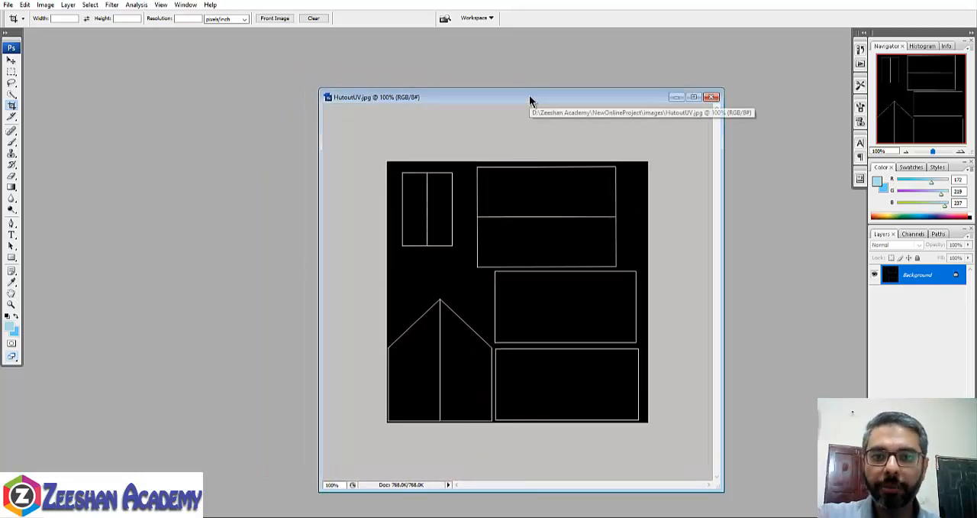
{"action": "double_click", "coordinate": [915, 276]}
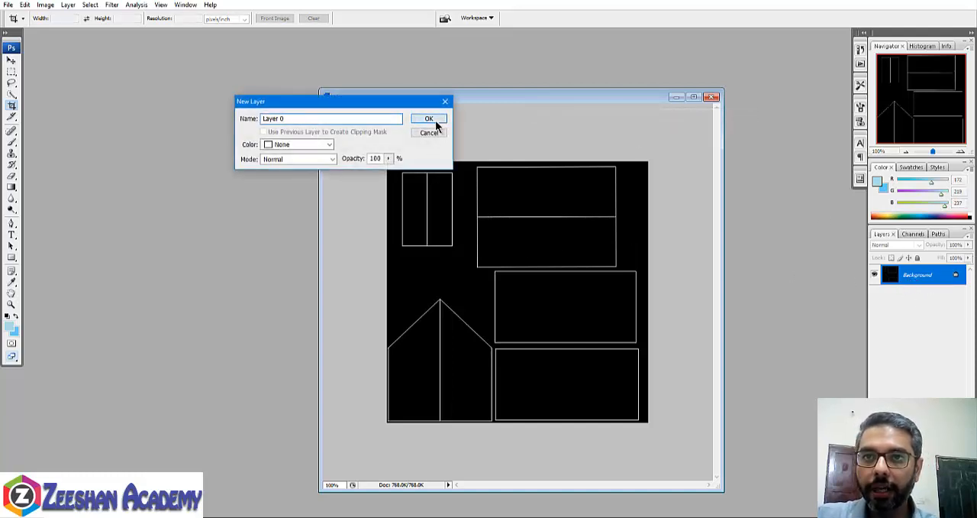
{"action": "left_click_drag", "start_coordinate": [427, 100], "coordinate": [592, 93]}
{"action": "left_click", "coordinate": [593, 124]}
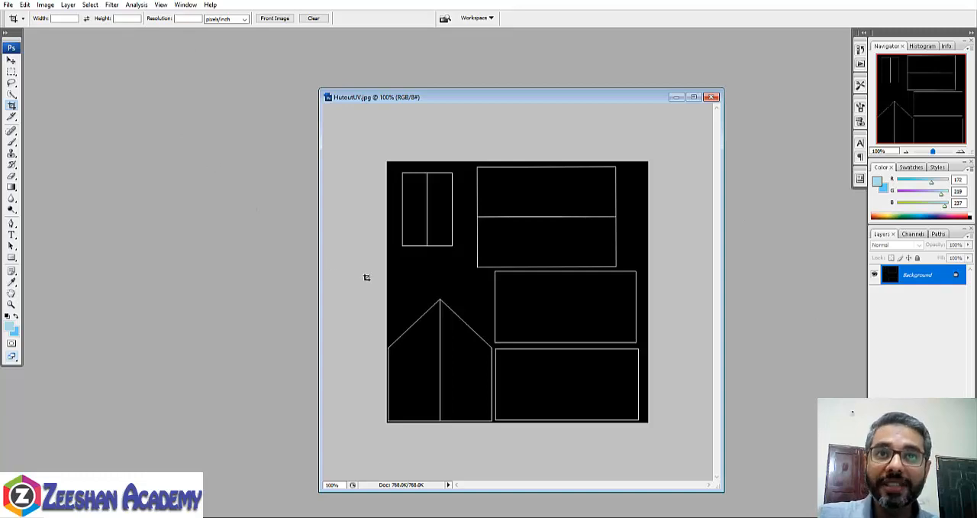
- Convert the locked Background of HutoutUV.jpg into an editable layer named Layer 0
{"action": "double_click", "coordinate": [912, 277]}
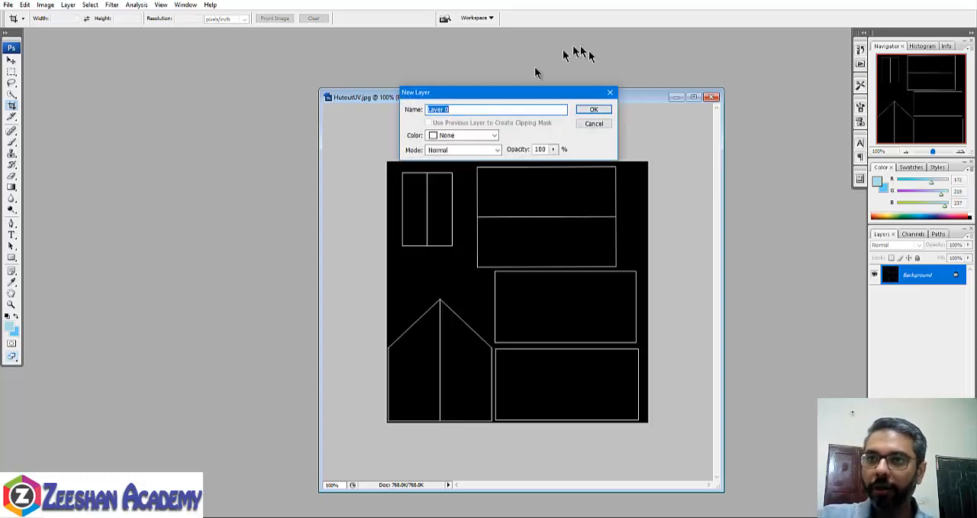
{"action": "left_click", "coordinate": [594, 109]}
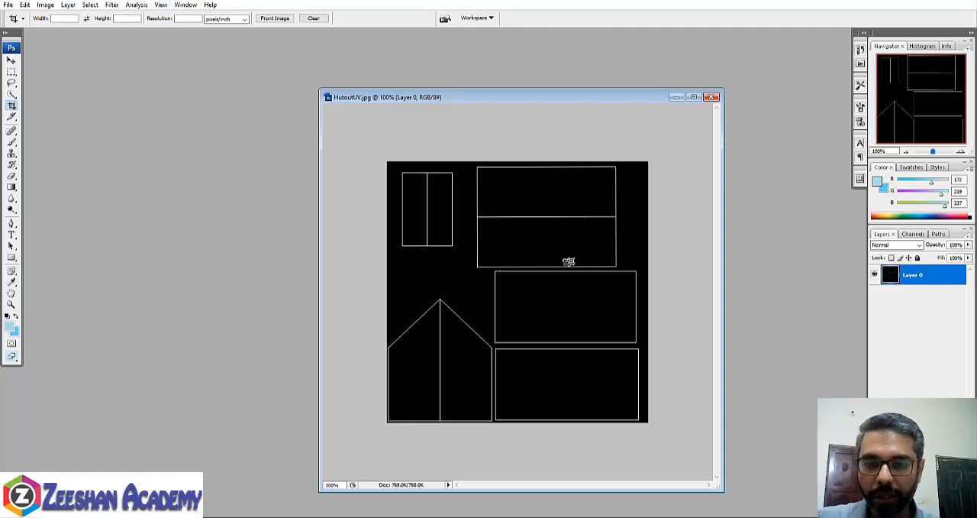
- Start opening more images and browse to the textures folder of Week 5 inside NewOnlineProject's Assignemnt Tasks folder
{"action": "left_click", "coordinate": [7, 6]}
{"action": "left_click", "coordinate": [30, 24]}
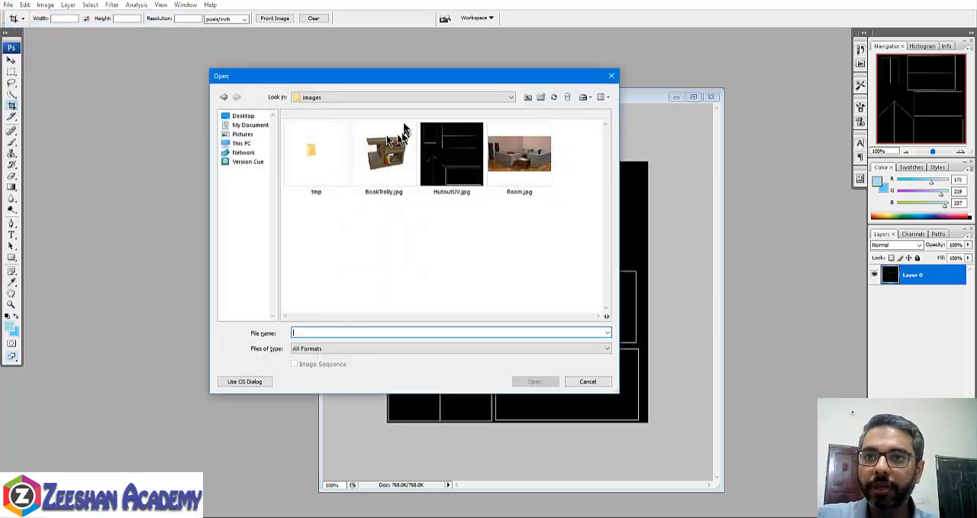
{"action": "left_click", "coordinate": [541, 97]}
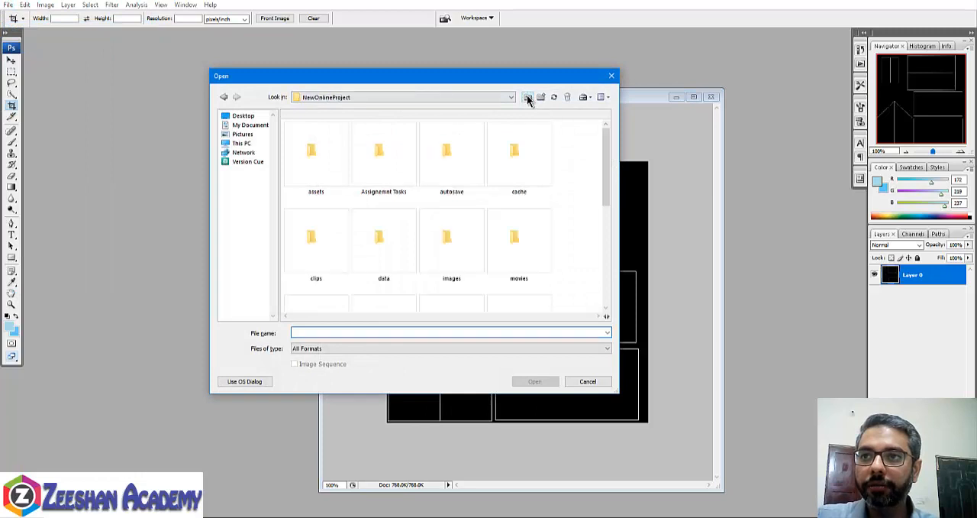
{"action": "double_click", "coordinate": [397, 179]}
{"action": "double_click", "coordinate": [314, 240]}
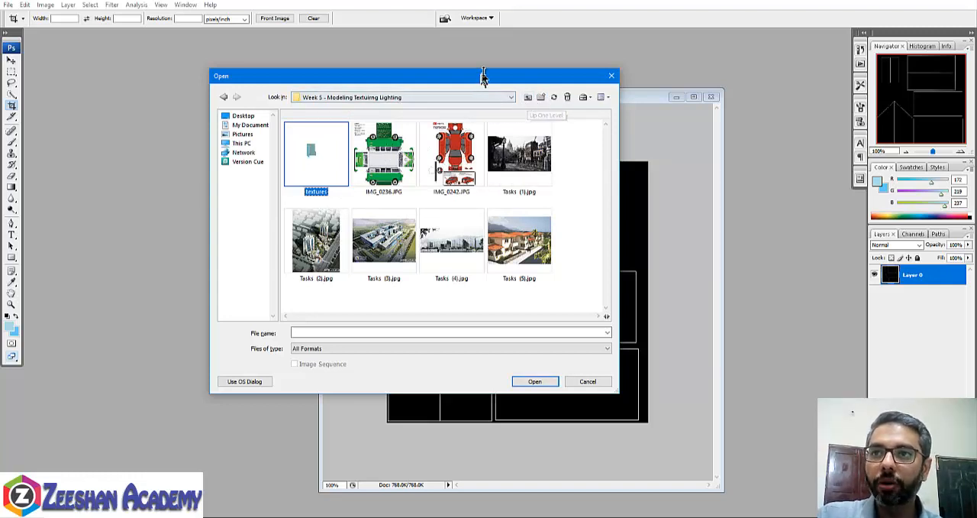
{"action": "left_click_drag", "start_coordinate": [481, 78], "coordinate": [494, 55]}
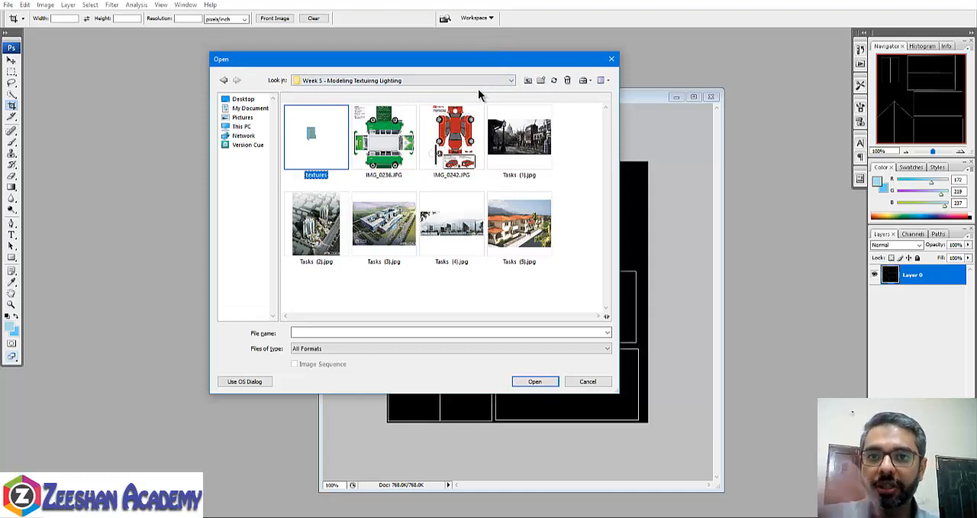
{"action": "left_click", "coordinate": [527, 80]}
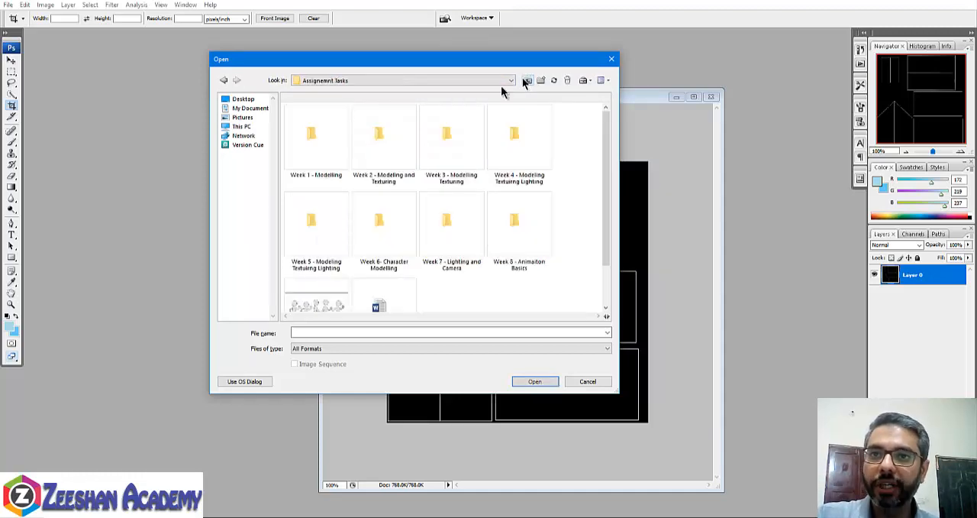
{"action": "double_click", "coordinate": [305, 229]}
{"action": "double_click", "coordinate": [315, 141]}
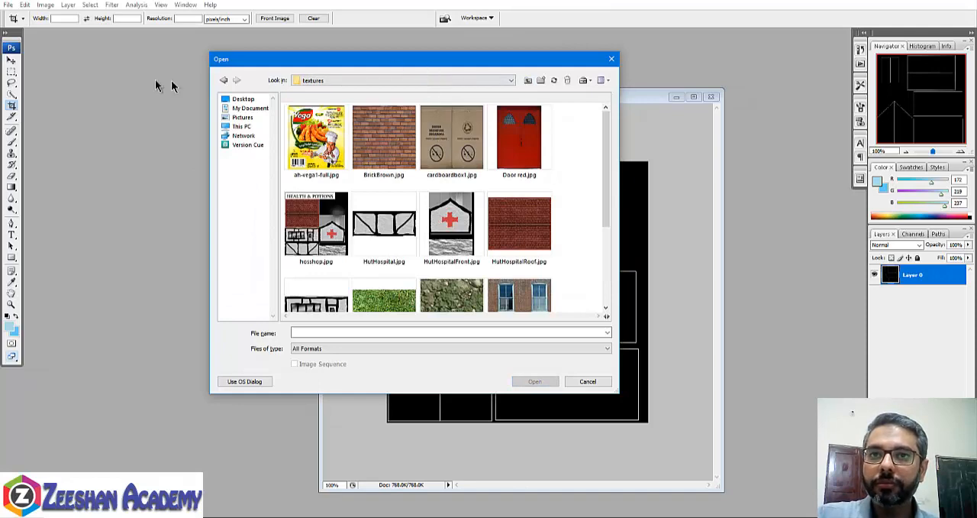
- Open HutHospital.jpg, HutHospitalFront.jpg, HutHospitalRoof.jpg and HutHospitalwall.jpg together
{"action": "left_click", "coordinate": [449, 157]}
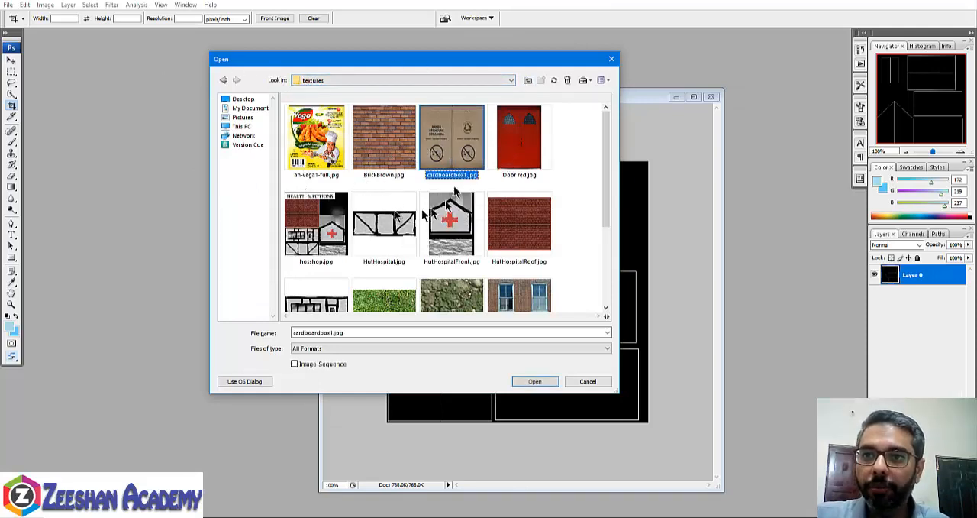
{"action": "left_click", "coordinate": [381, 220]}
{"action": "left_click", "coordinate": [450, 229], "text": "ctrl"}
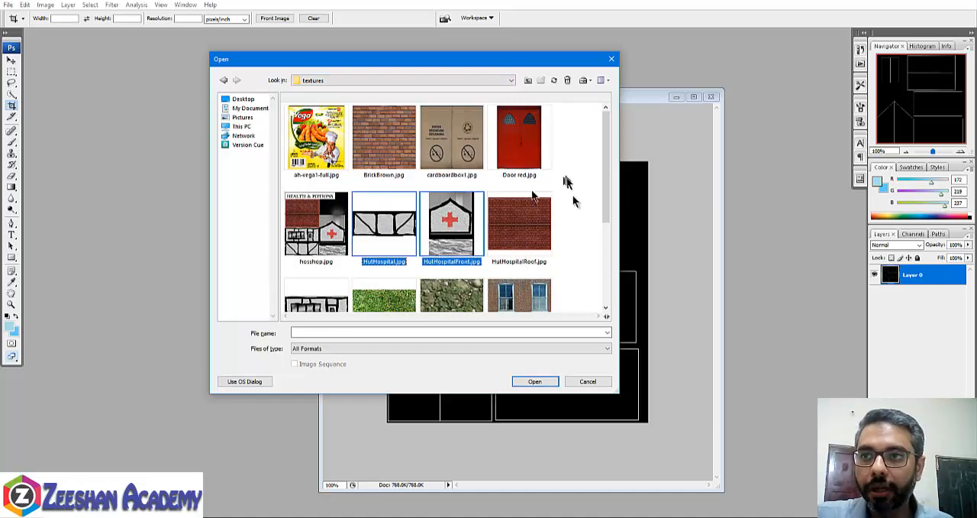
{"action": "left_click", "coordinate": [532, 231], "text": "ctrl"}
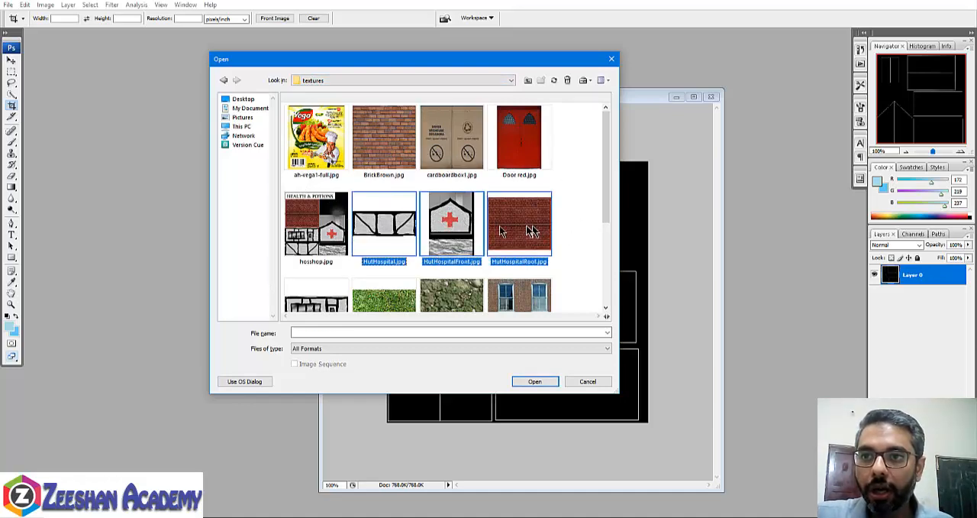
{"action": "left_click", "coordinate": [537, 382]}
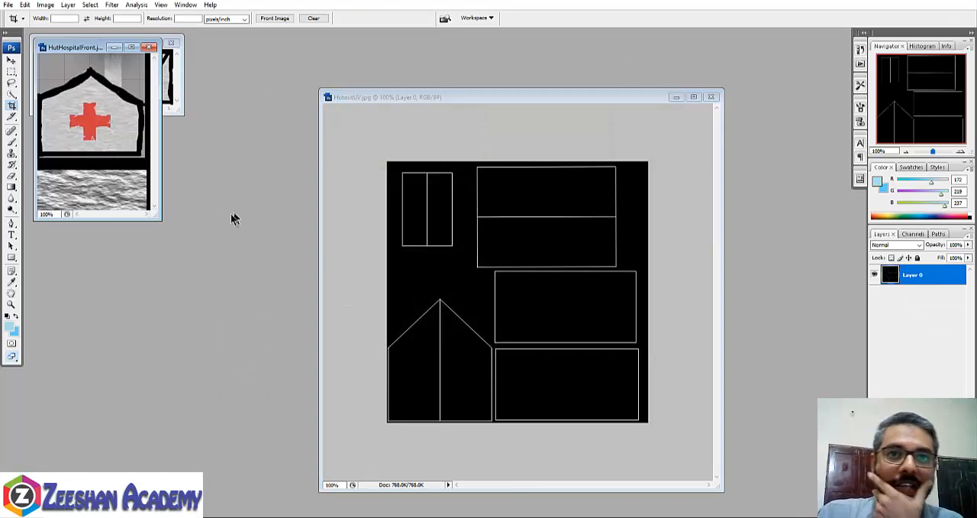
- Arrange the four hut texture windows beside the HutoutUV.jpg window without overlap, widening the roof texture's window
{"action": "left_click_drag", "start_coordinate": [105, 52], "coordinate": [256, 239]}
{"action": "left_click_drag", "start_coordinate": [287, 88], "coordinate": [243, 73]}
{"action": "left_click", "coordinate": [95, 285]}
{"action": "left_click_drag", "start_coordinate": [95, 286], "coordinate": [95, 222]}
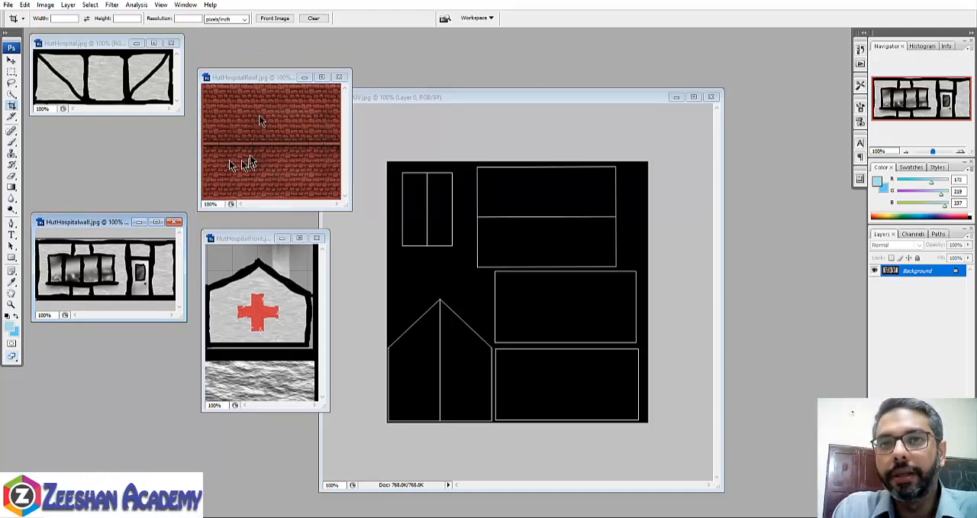
{"action": "left_click_drag", "start_coordinate": [265, 70], "coordinate": [267, 39]}
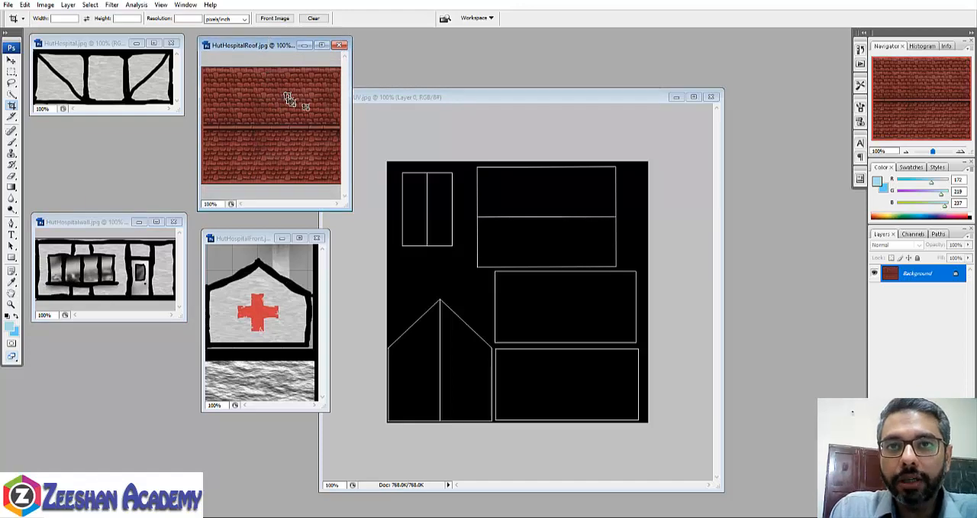
{"action": "left_click_drag", "start_coordinate": [353, 99], "coordinate": [367, 100]}
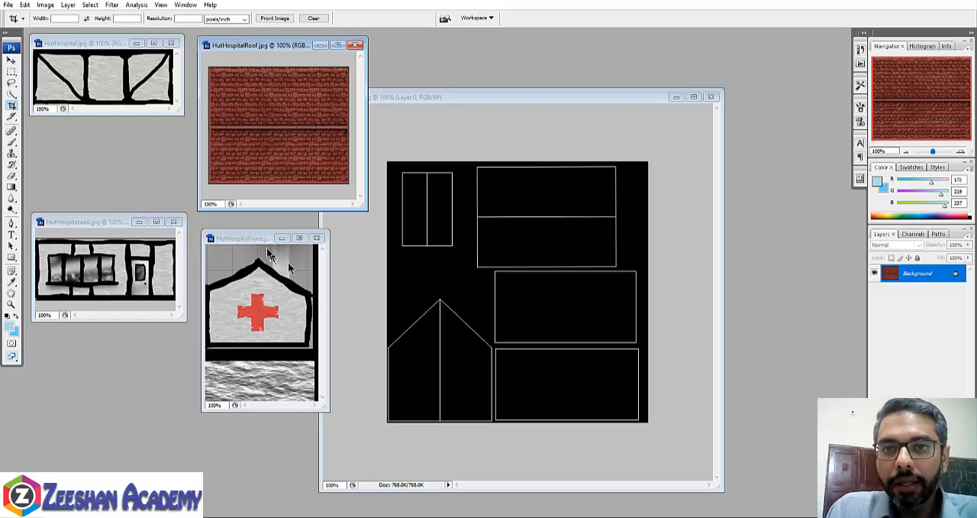
{"action": "left_click_drag", "start_coordinate": [251, 239], "coordinate": [235, 233]}
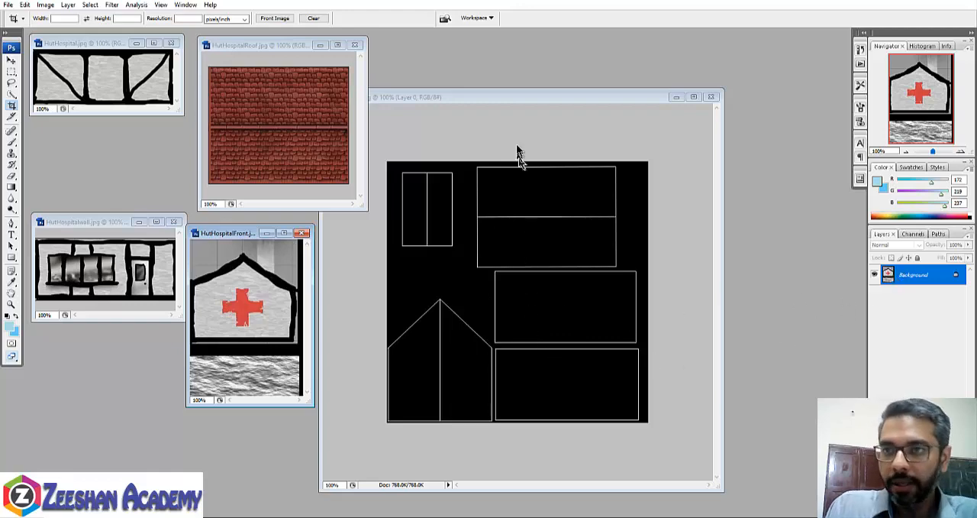
{"action": "left_click_drag", "start_coordinate": [521, 99], "coordinate": [564, 93]}
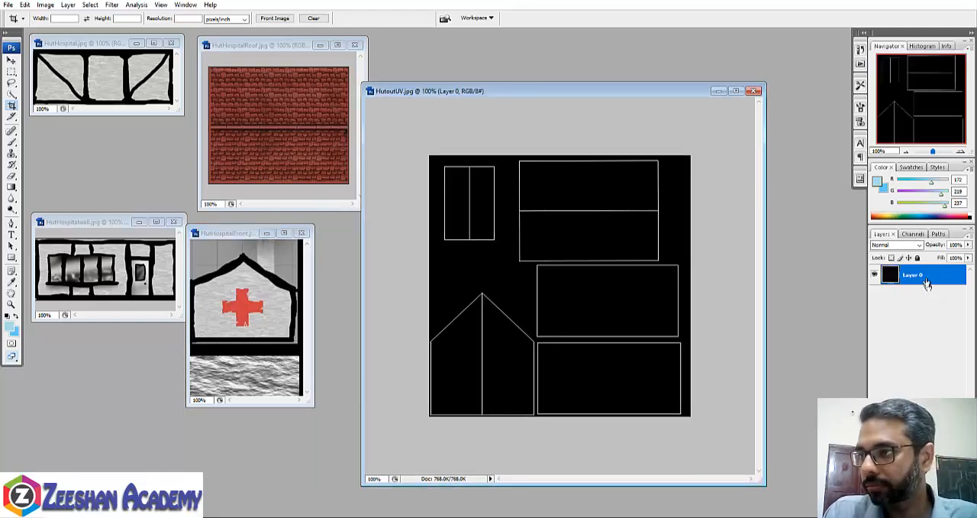
- Add a new empty layer to HutoutUV.jpg and place it below Layer 0
{"action": "left_click", "coordinate": [933, 511]}
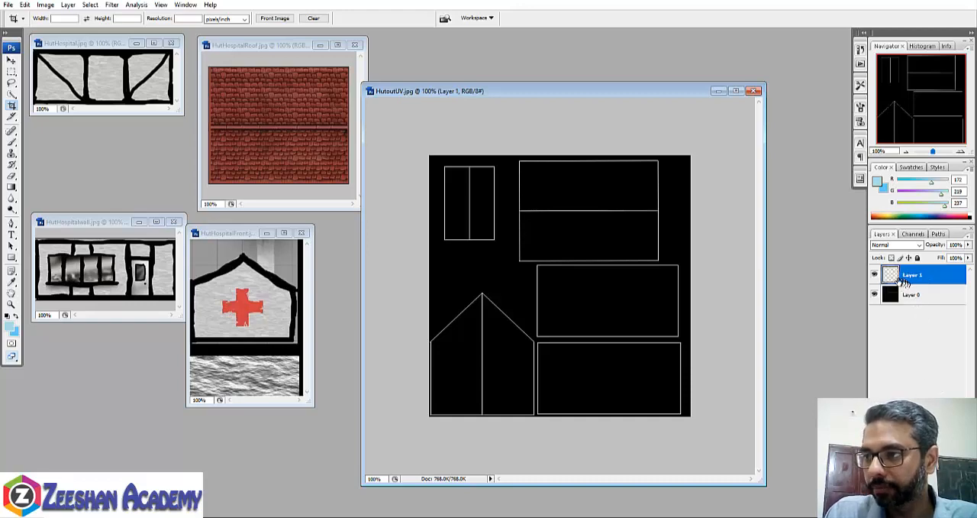
{"action": "left_click_drag", "start_coordinate": [914, 275], "coordinate": [914, 304]}
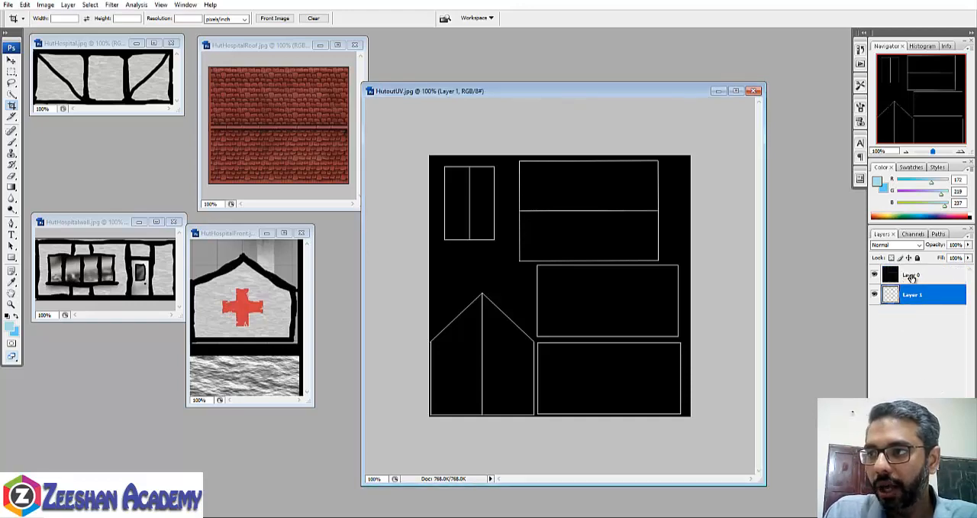
- Rename Layer 0 to "BaseUV Layer" and set its blend mode to Screen
{"action": "double_click", "coordinate": [916, 275]}
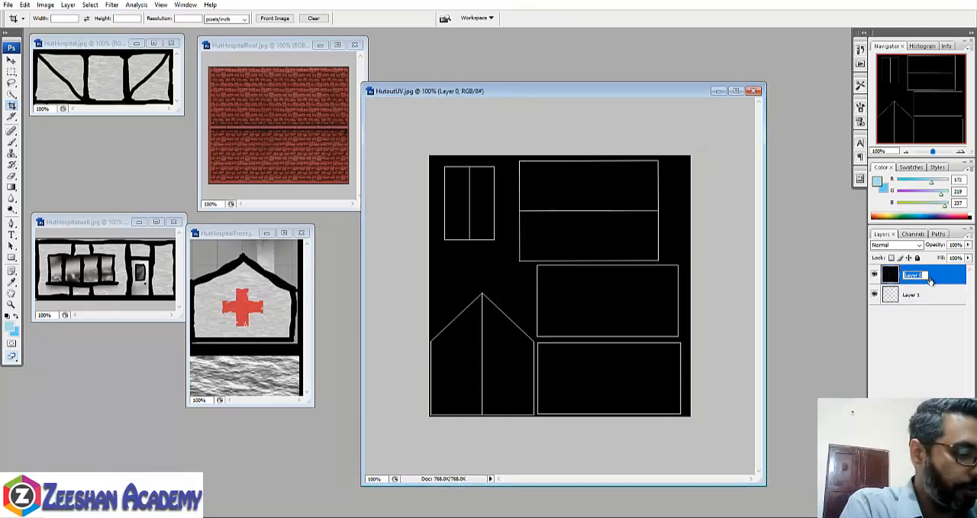
{"action": "type", "text": "BaseUV Layer"}
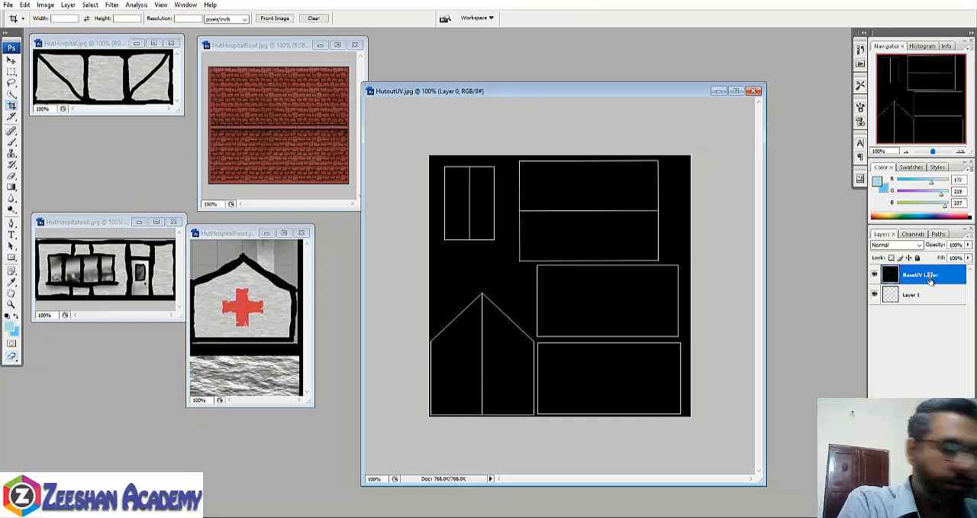
{"action": "key", "text": "Return"}
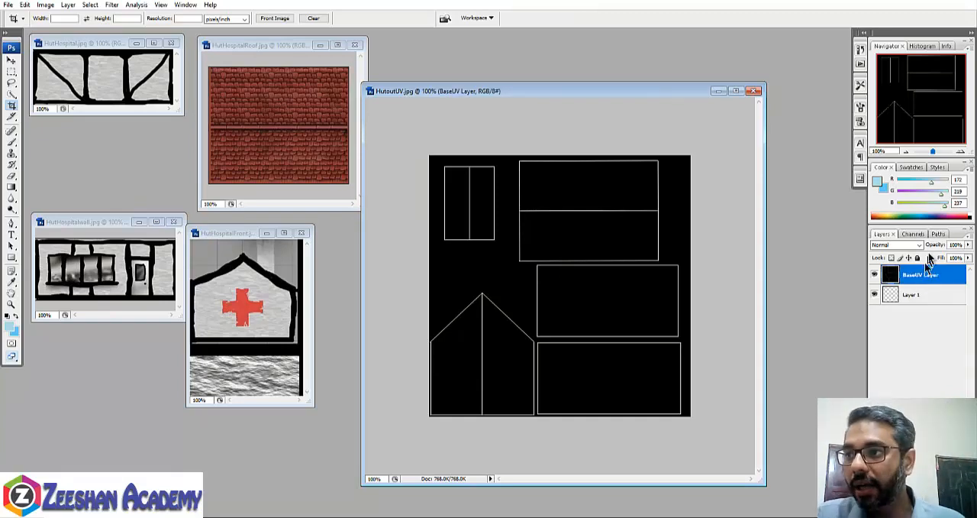
{"action": "left_click", "coordinate": [919, 244]}
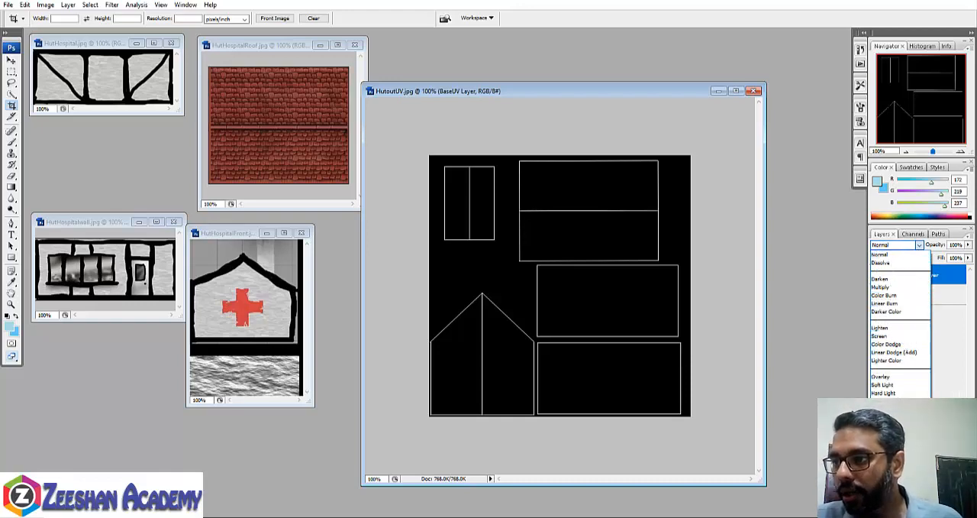
{"action": "left_click", "coordinate": [894, 336]}
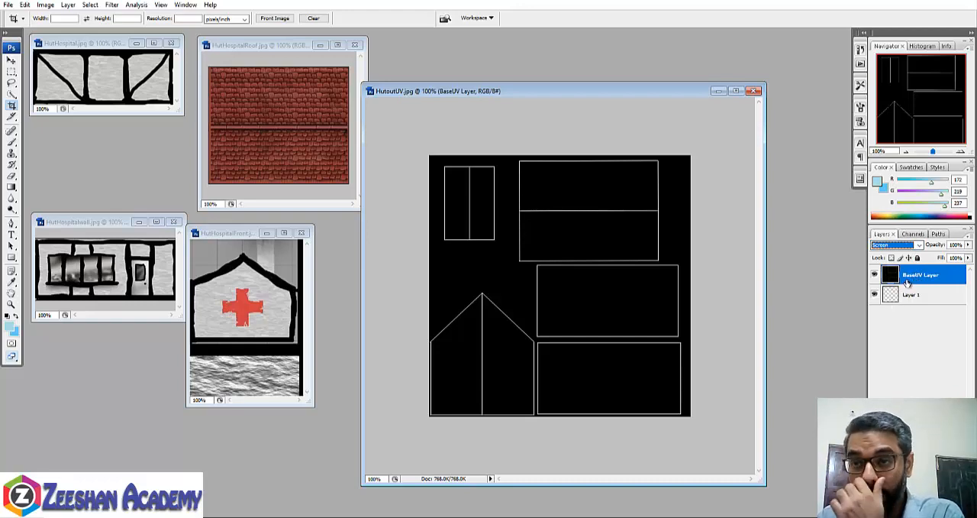
- Select Layer 1 and set up the Brush tool with the default black and white colours and a 27 px diameter
{"action": "left_click", "coordinate": [910, 294]}
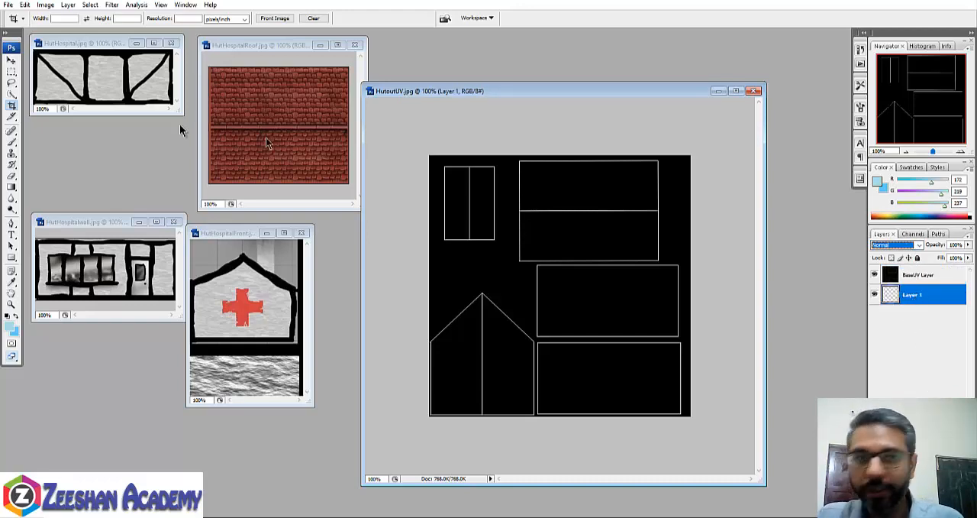
{"action": "left_click", "coordinate": [5, 33]}
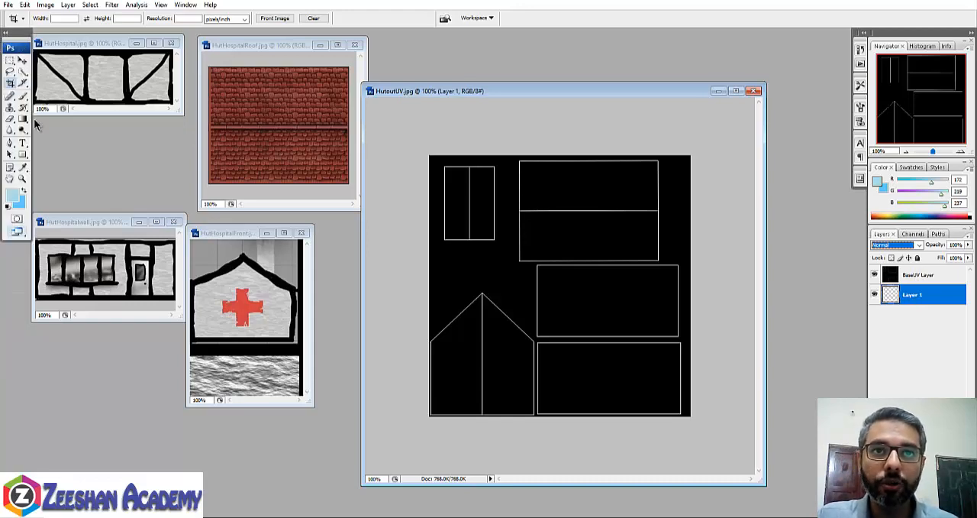
{"action": "left_click", "coordinate": [23, 96]}
{"action": "right_click", "coordinate": [25, 97]}
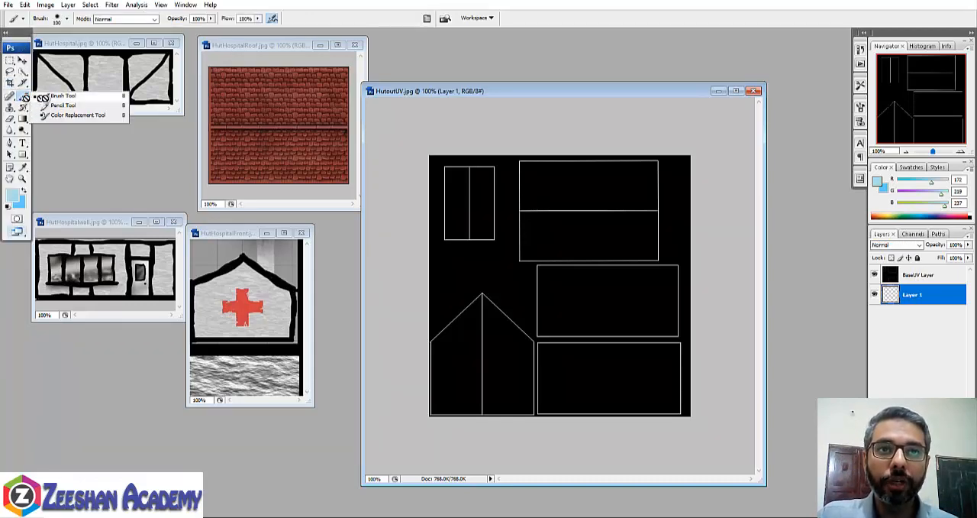
{"action": "left_click", "coordinate": [8, 207]}
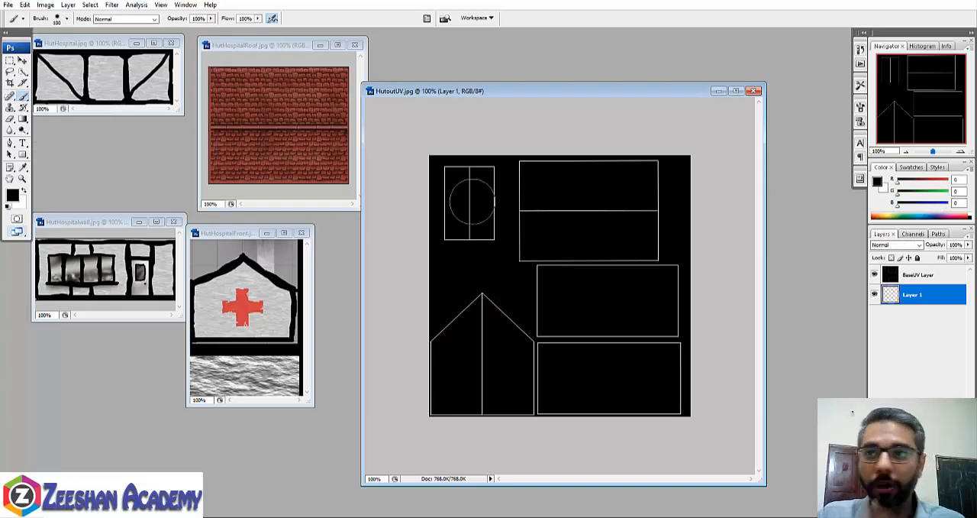
{"action": "key", "text": "bracketleft"}
{"action": "key", "text": "bracketleft"}
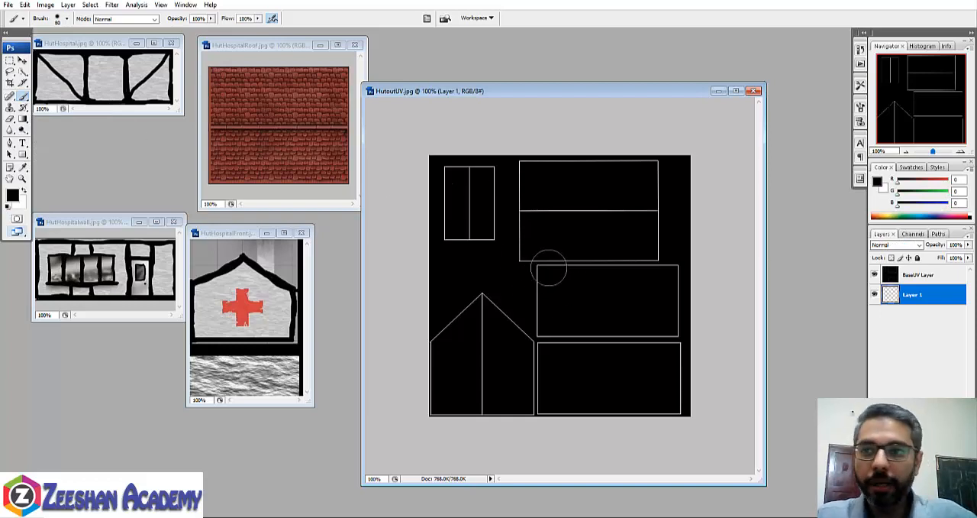
{"action": "left_click", "coordinate": [67, 19]}
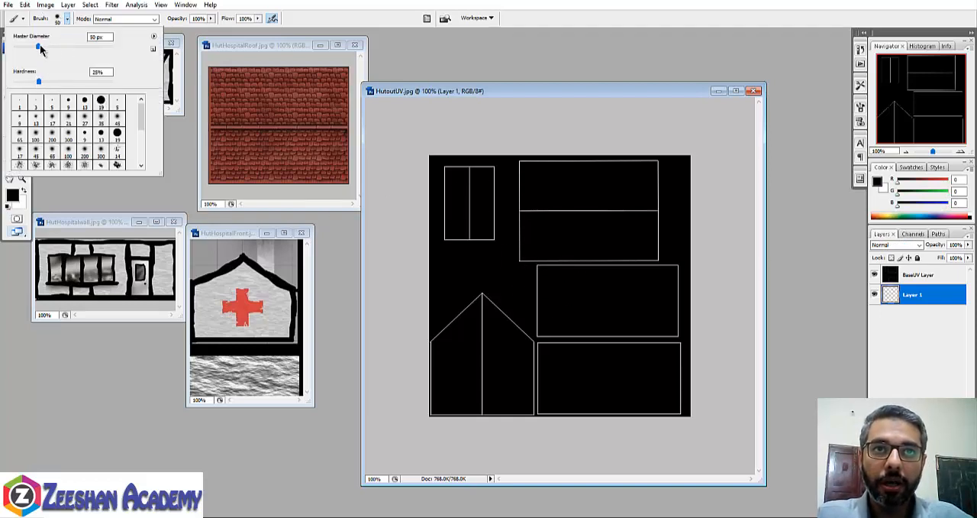
{"action": "left_click_drag", "start_coordinate": [28, 47], "coordinate": [26, 47]}
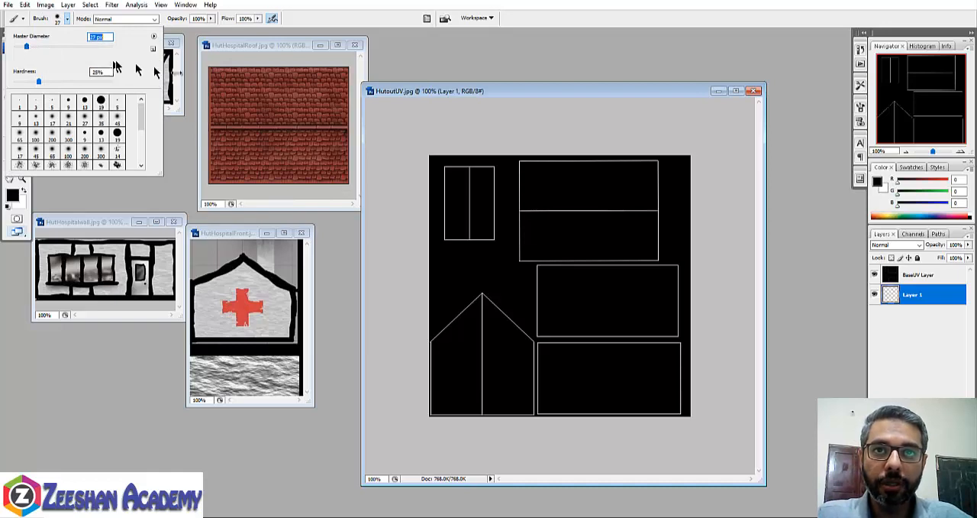
{"action": "left_click", "coordinate": [531, 91]}
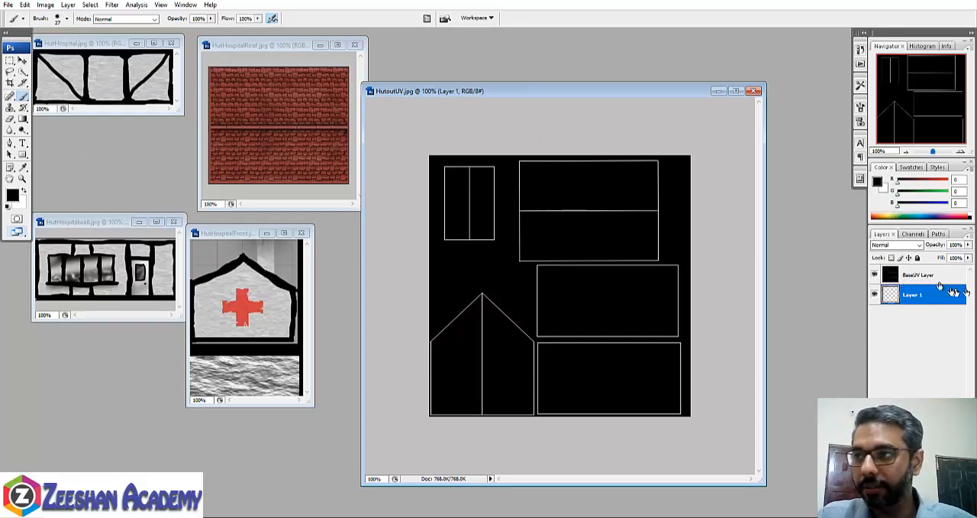
- Paint a pure red (255, 0, 0) outline and grid over the upper two-panel UV rectangle on Layer 1
{"action": "left_click", "coordinate": [876, 274]}
{"action": "left_click", "coordinate": [876, 275]}
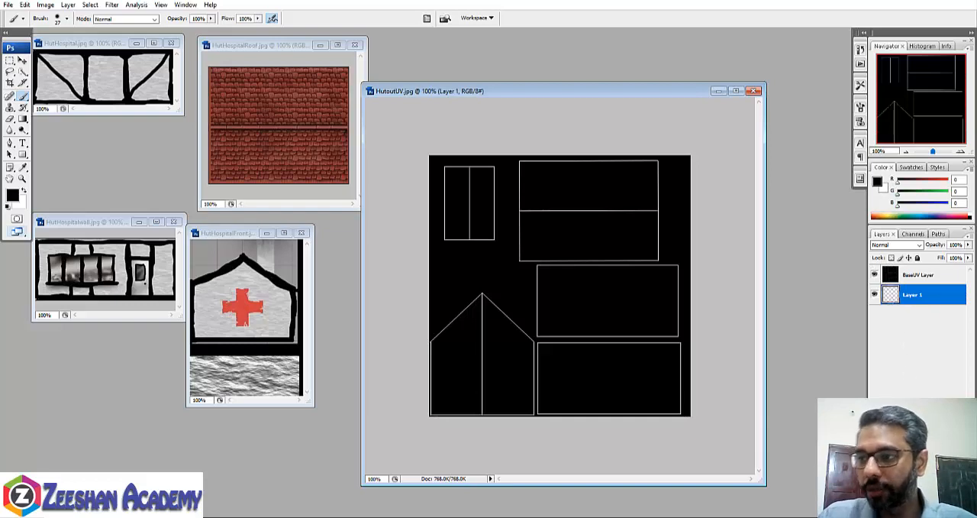
{"action": "left_click", "coordinate": [13, 195]}
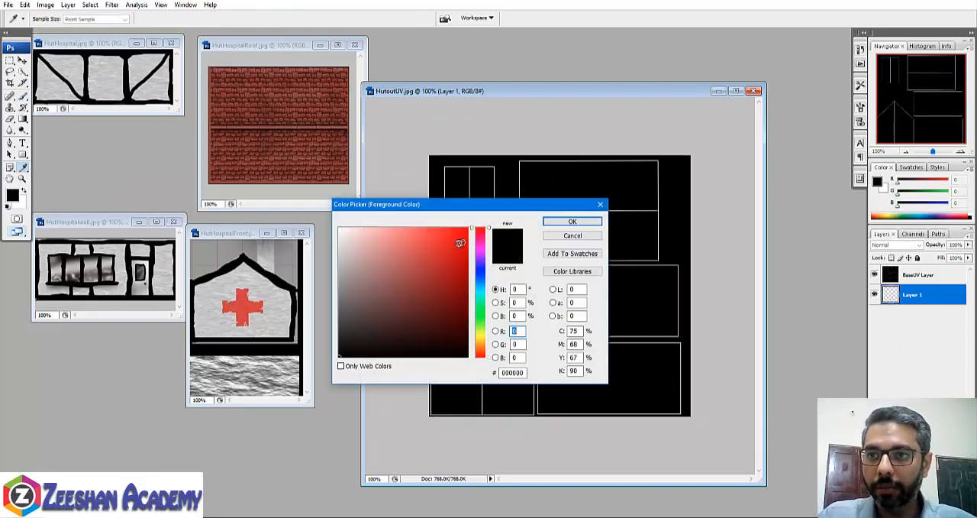
{"action": "left_click_drag", "start_coordinate": [460, 243], "coordinate": [468, 228]}
{"action": "left_click", "coordinate": [565, 222]}
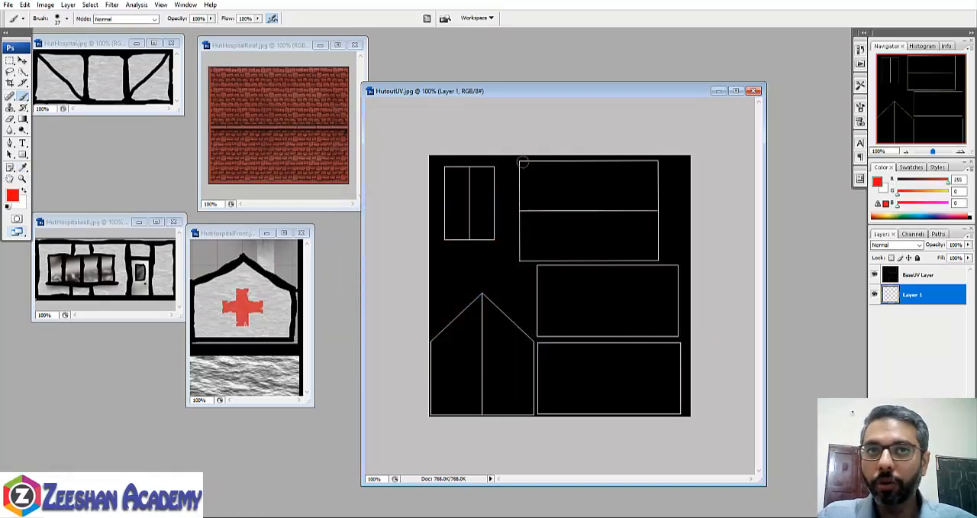
{"action": "mouse_move", "coordinate": [521, 161]}
{"action": "left_mouse_down"}
{"action": "mouse_move", "coordinate": [658, 163]}
{"action": "mouse_move", "coordinate": [659, 242]}
{"action": "mouse_move", "coordinate": [521, 258]}
{"action": "mouse_move", "coordinate": [520, 161]}
{"action": "mouse_move", "coordinate": [568, 255]}
{"action": "left_mouse_up"}
{"action": "left_click_drag", "start_coordinate": [620, 164], "coordinate": [615, 255]}
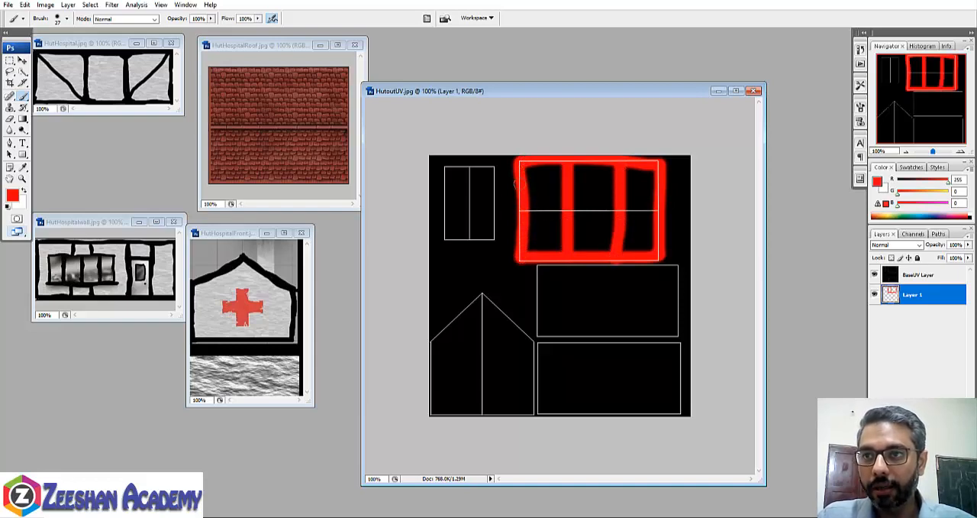
{"action": "left_click_drag", "start_coordinate": [520, 202], "coordinate": [645, 204]}
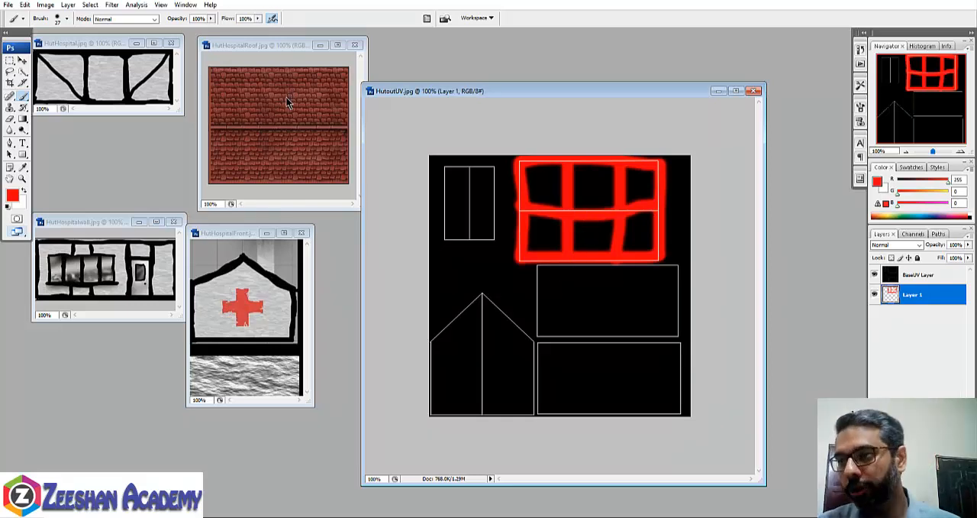
- Select BaseUV Layer and set the brush's foreground colour to a dark yellow, RGB 162, 145, 3
{"action": "left_click", "coordinate": [913, 275]}
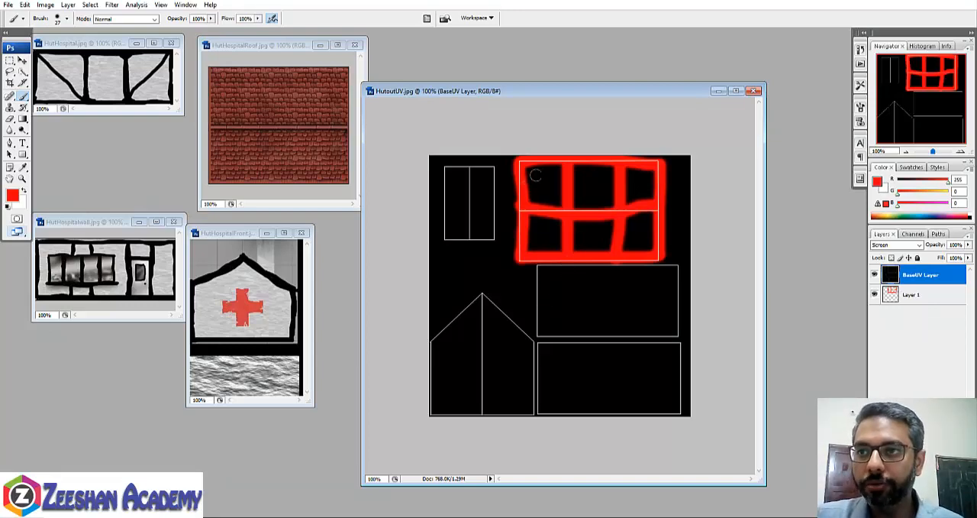
{"action": "left_click", "coordinate": [14, 196]}
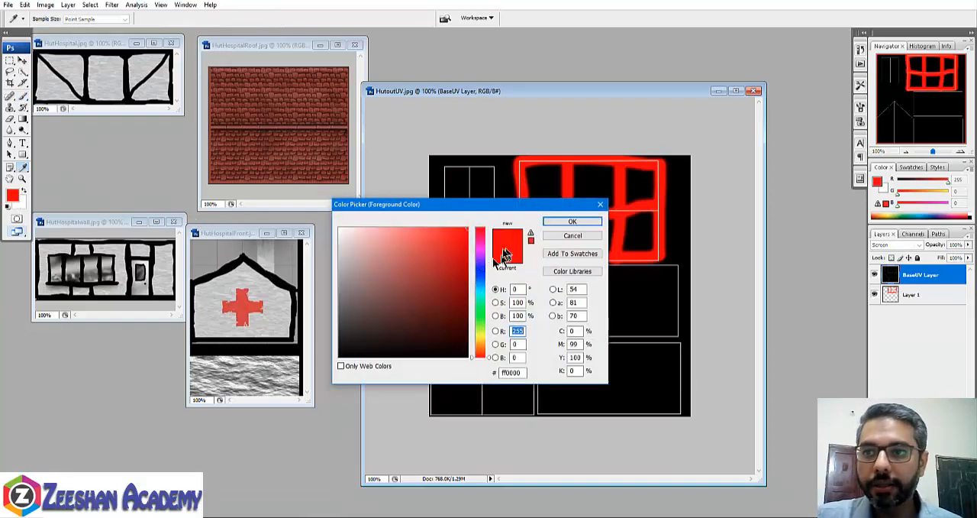
{"action": "mouse_move", "coordinate": [480, 355]}
{"action": "left_mouse_down"}
{"action": "mouse_move", "coordinate": [481, 315]}
{"action": "mouse_move", "coordinate": [482, 338]}
{"action": "left_mouse_up"}
{"action": "left_click_drag", "start_coordinate": [464, 267], "coordinate": [466, 275]}
{"action": "left_click", "coordinate": [563, 222]}
{"action": "key", "text": "b"}
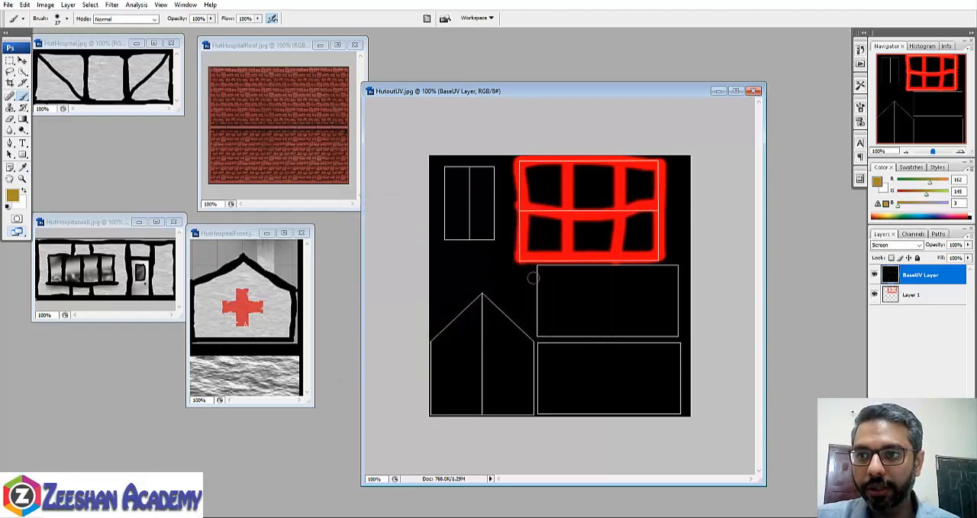
- Fill the lowest wall rectangle on BaseUV Layer with dark yellow using a rough textured brush, starting from the 39 px preset
{"action": "left_click", "coordinate": [68, 23]}
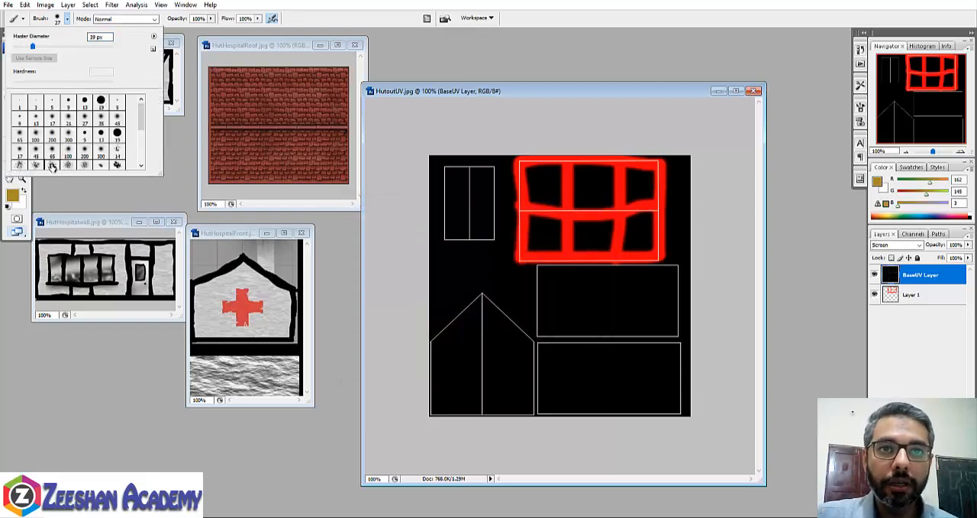
{"action": "left_click", "coordinate": [50, 160]}
{"action": "left_click", "coordinate": [551, 347]}
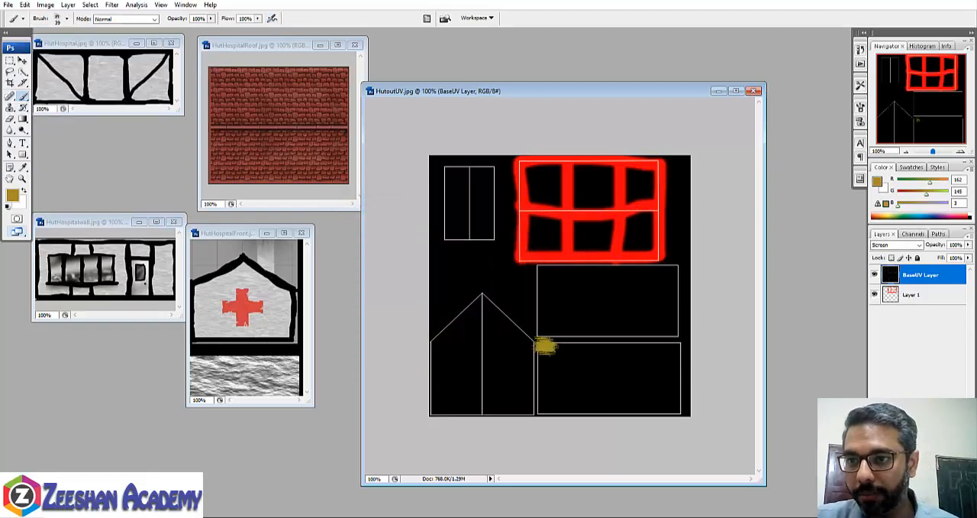
{"action": "mouse_move", "coordinate": [547, 347]}
{"action": "left_mouse_down"}
{"action": "mouse_move", "coordinate": [661, 348]}
{"action": "mouse_move", "coordinate": [683, 374]}
{"action": "mouse_move", "coordinate": [682, 408]}
{"action": "mouse_move", "coordinate": [548, 415]}
{"action": "mouse_move", "coordinate": [543, 345]}
{"action": "mouse_move", "coordinate": [542, 413]}
{"action": "mouse_move", "coordinate": [566, 379]}
{"action": "mouse_move", "coordinate": [670, 371]}
{"action": "mouse_move", "coordinate": [562, 367]}
{"action": "mouse_move", "coordinate": [565, 393]}
{"action": "mouse_move", "coordinate": [665, 382]}
{"action": "mouse_move", "coordinate": [557, 395]}
{"action": "mouse_move", "coordinate": [657, 401]}
{"action": "left_mouse_up"}
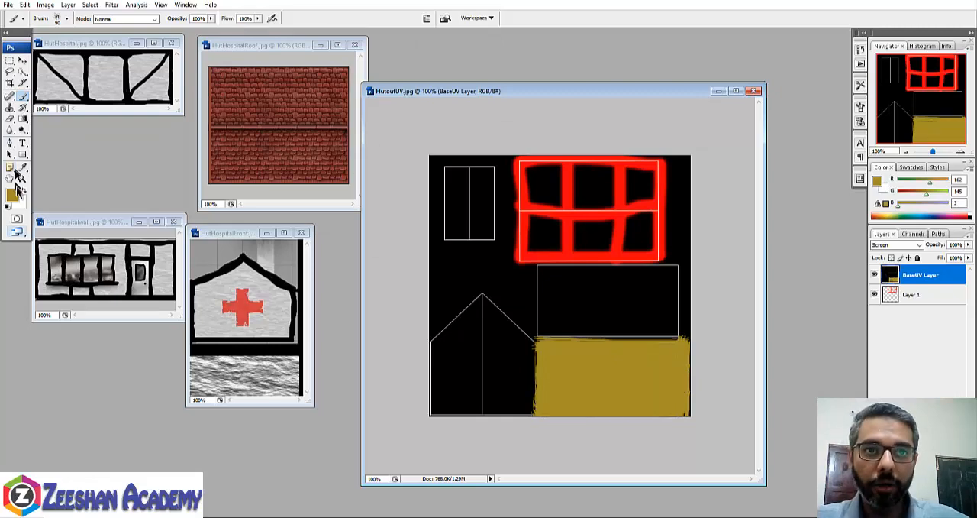
- Choose a spatter brush and set the foreground colour to a muted green, RGB 76, 110, 65
{"action": "left_click", "coordinate": [67, 19]}
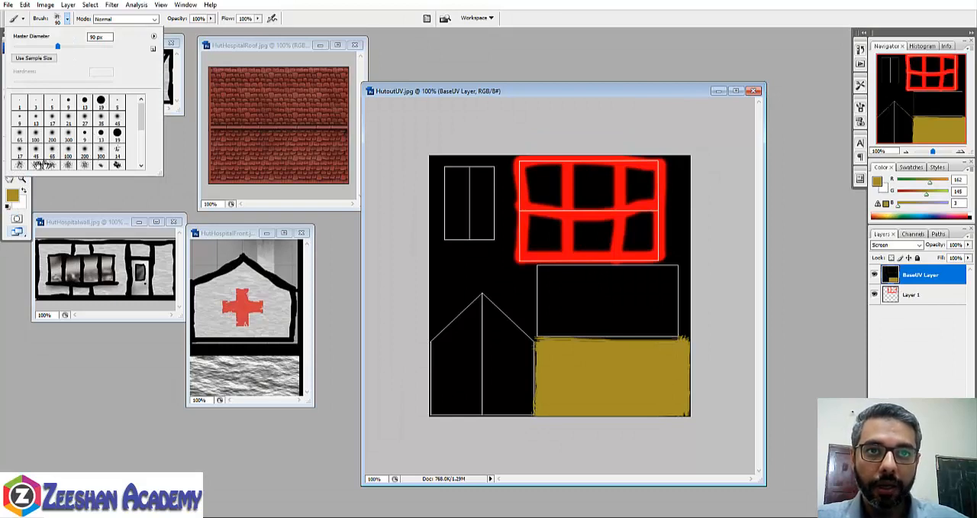
{"action": "left_click", "coordinate": [13, 197]}
{"action": "mouse_move", "coordinate": [395, 238]}
{"action": "left_mouse_down"}
{"action": "mouse_move", "coordinate": [407, 278]}
{"action": "mouse_move", "coordinate": [402, 302]}
{"action": "left_mouse_up"}
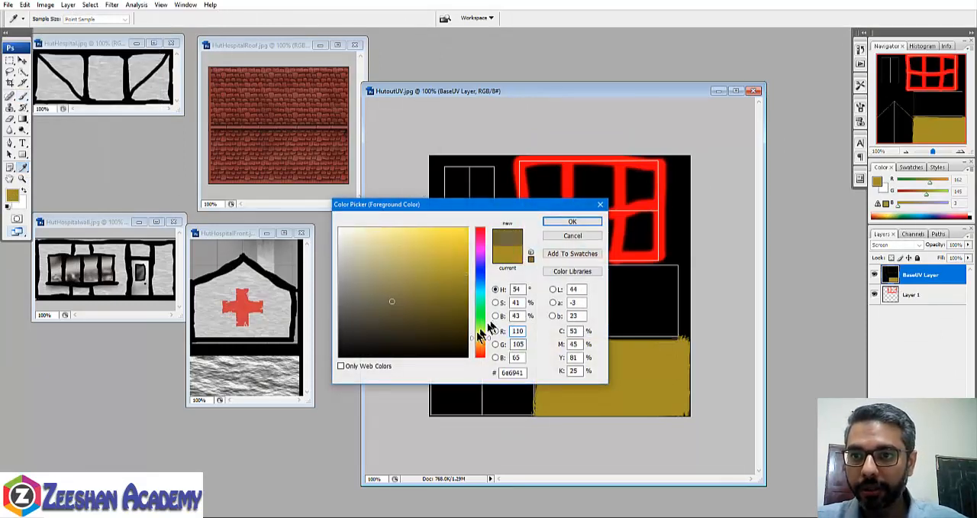
{"action": "left_click_drag", "start_coordinate": [480, 336], "coordinate": [481, 322]}
{"action": "left_click", "coordinate": [569, 222]}
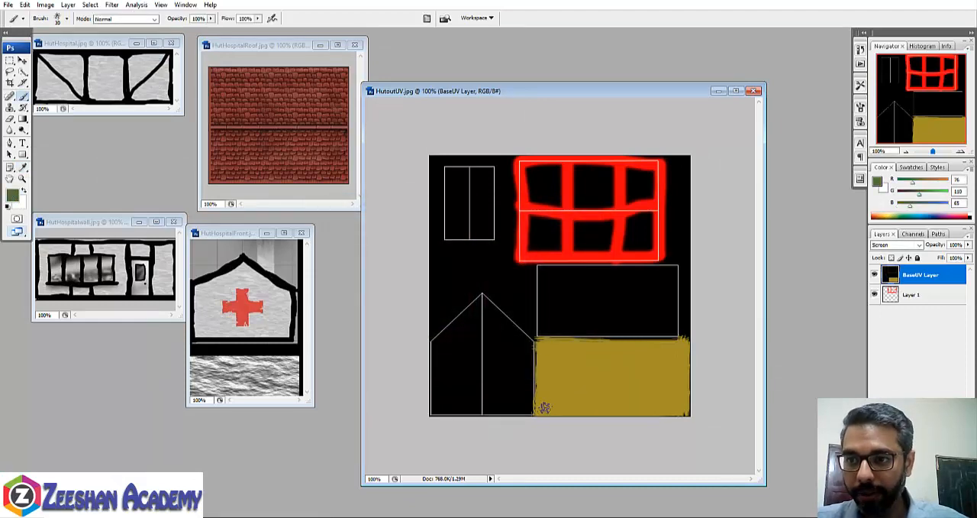
{"action": "left_click_drag", "start_coordinate": [543, 404], "coordinate": [615, 407]}
{"action": "key", "text": "ctrl+z"}
{"action": "key", "text": "ctrl+z"}
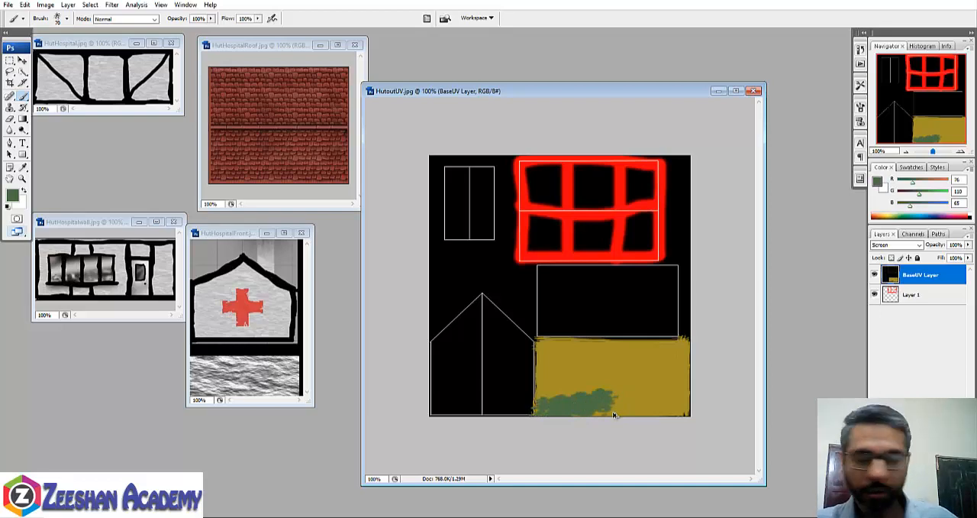
{"action": "key", "text": "ctrl+alt+z"}
{"action": "key", "text": "ctrl+alt+z"}
{"action": "key", "text": "ctrl+alt+z"}
{"action": "key", "text": "ctrl+alt+z"}
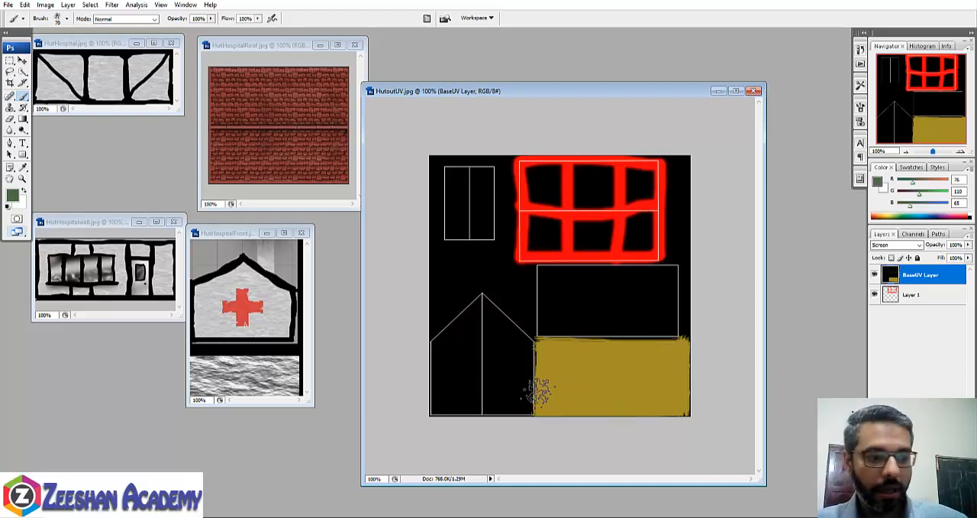
- Enlarge the spatter brush to 175 px and speckle green across the lower part of the yellow wall rectangle
{"action": "key", "text": "bracketright"}
{"action": "key", "text": "bracketright"}
{"action": "key", "text": "bracketright"}
{"action": "key", "text": "bracketright"}
{"action": "key", "text": "bracketright"}
{"action": "key", "text": "bracketright"}
{"action": "mouse_move", "coordinate": [562, 400]}
{"action": "left_mouse_down"}
{"action": "mouse_move", "coordinate": [562, 439]}
{"action": "mouse_move", "coordinate": [660, 411]}
{"action": "left_mouse_up"}
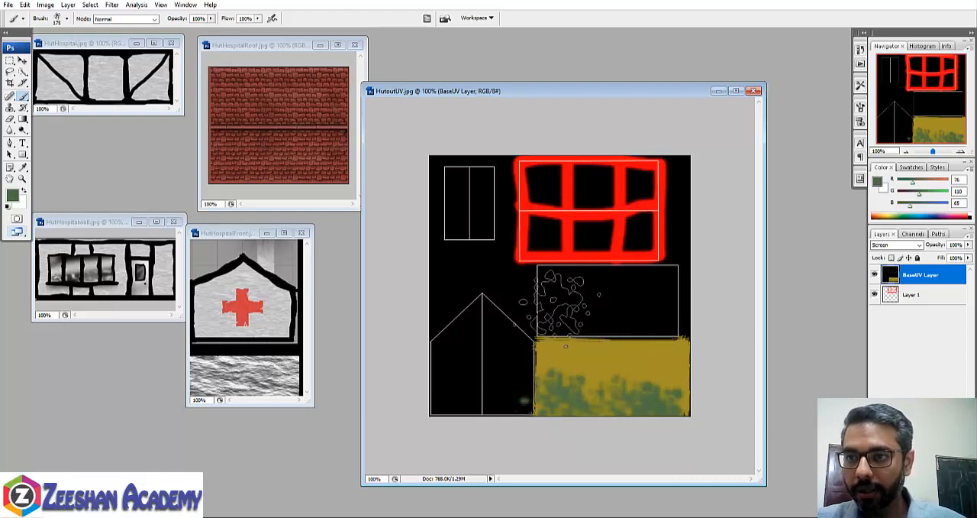
- Sample the wall's dark yellow and paint it over the middle wall rectangle with the 175 px spatter brush
{"action": "left_click", "coordinate": [23, 166]}
{"action": "left_click", "coordinate": [584, 349]}
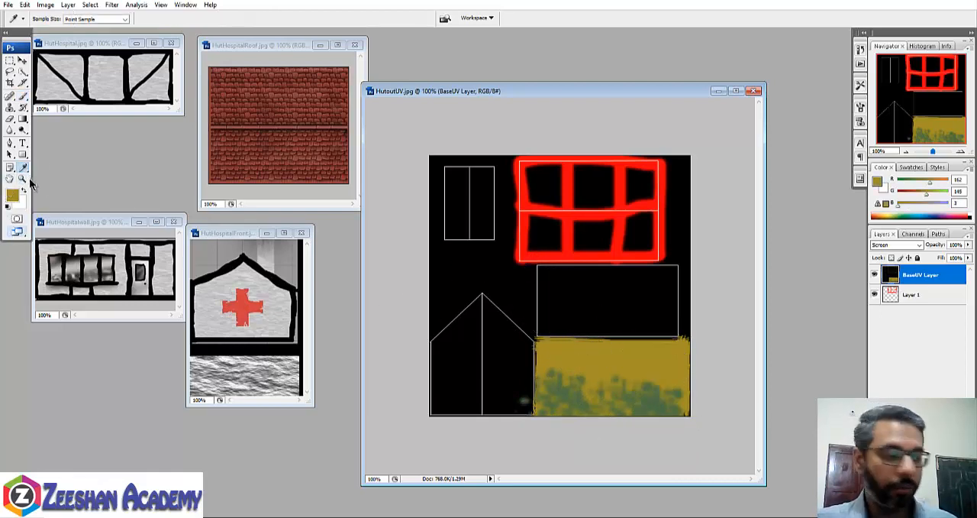
{"action": "left_click", "coordinate": [12, 196]}
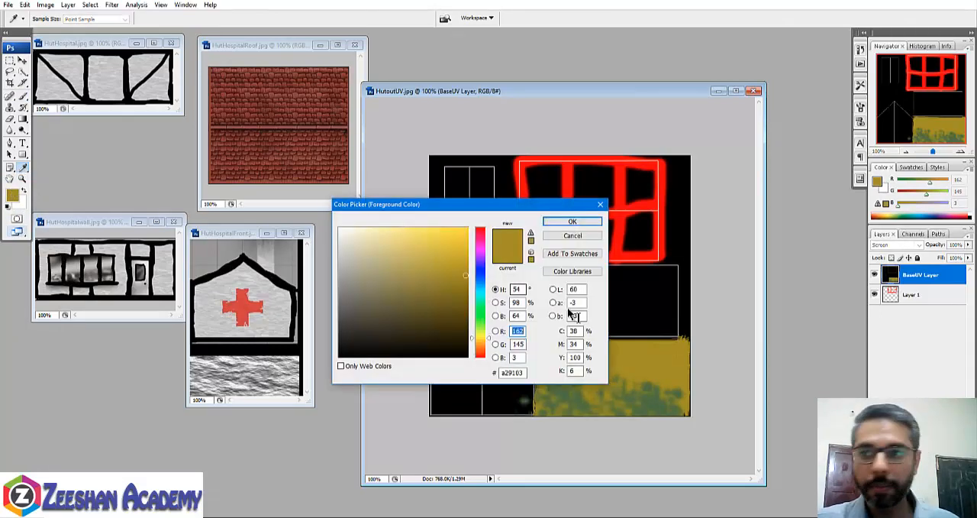
{"action": "left_click", "coordinate": [573, 219]}
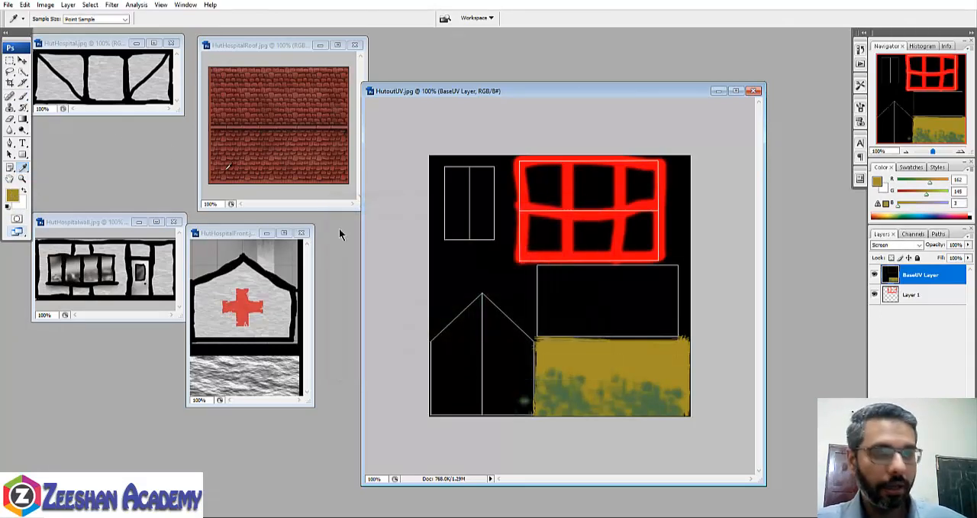
{"action": "left_click", "coordinate": [23, 97]}
{"action": "mouse_move", "coordinate": [558, 306]}
{"action": "left_mouse_down"}
{"action": "mouse_move", "coordinate": [539, 288]}
{"action": "mouse_move", "coordinate": [633, 283]}
{"action": "mouse_move", "coordinate": [679, 297]}
{"action": "mouse_move", "coordinate": [656, 313]}
{"action": "mouse_move", "coordinate": [558, 321]}
{"action": "mouse_move", "coordinate": [596, 349]}
{"action": "mouse_move", "coordinate": [548, 324]}
{"action": "left_mouse_up"}
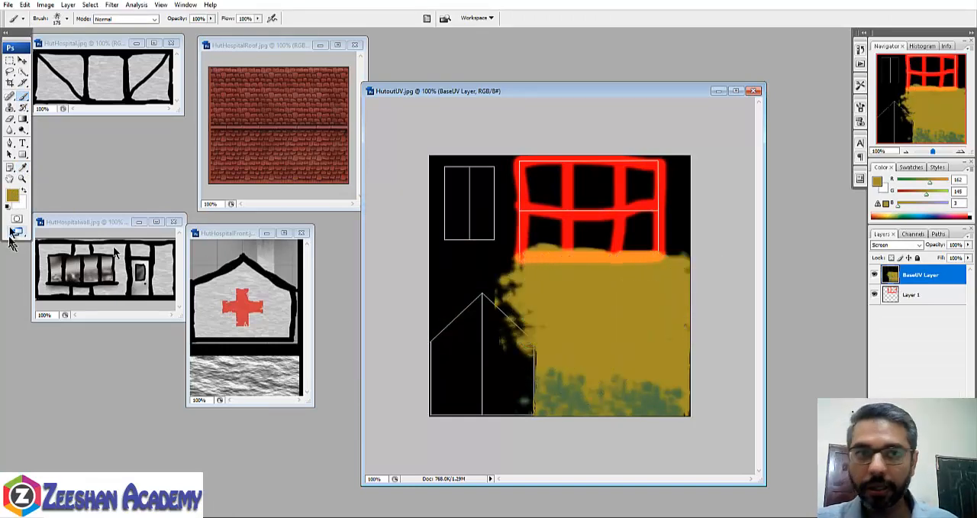
- Set the foreground colour to a bright green, RGB 74, 162, 3
{"action": "left_click", "coordinate": [24, 167]}
{"action": "left_click", "coordinate": [12, 195]}
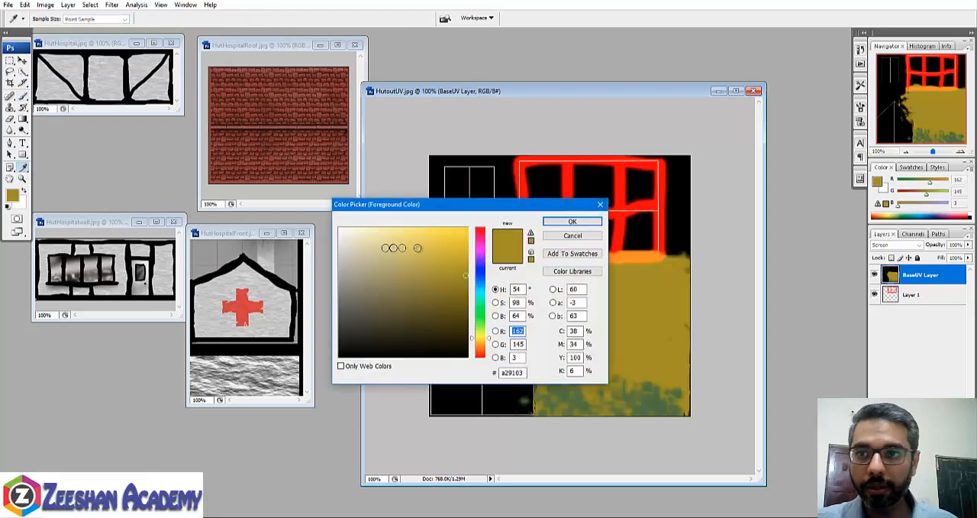
{"action": "left_click", "coordinate": [476, 325]}
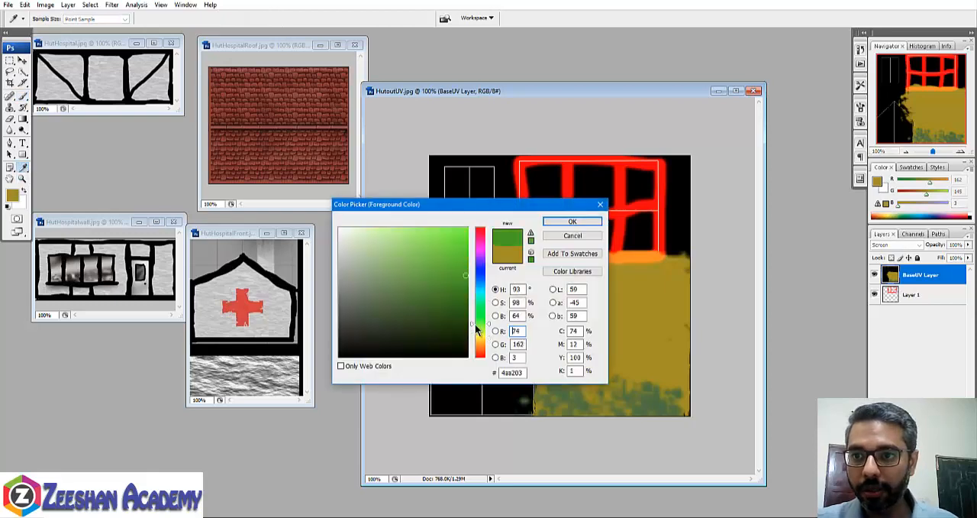
{"action": "left_click", "coordinate": [558, 219]}
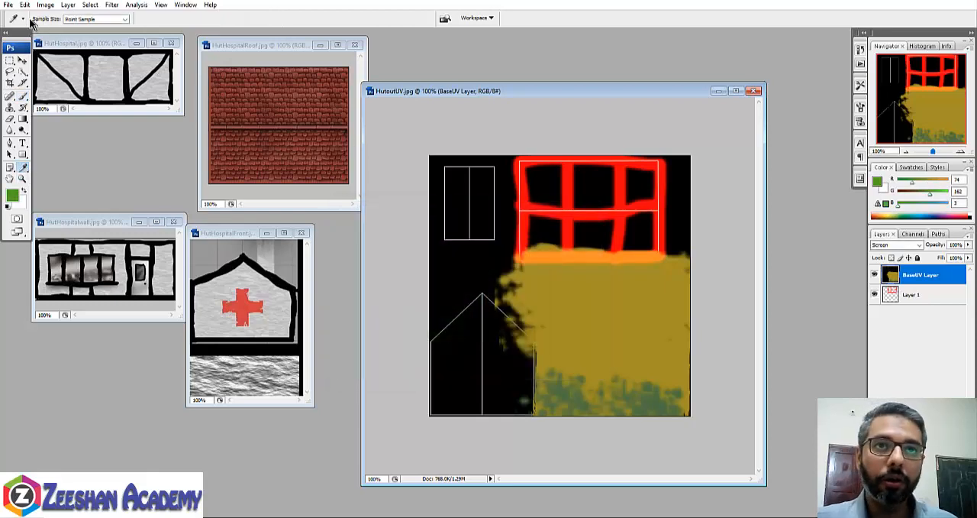
- Choose a coarser spatter brush, enlarge it to 150 px and paint green patches across the middle wall rectangle
{"action": "left_click", "coordinate": [23, 95]}
{"action": "left_click", "coordinate": [68, 18]}
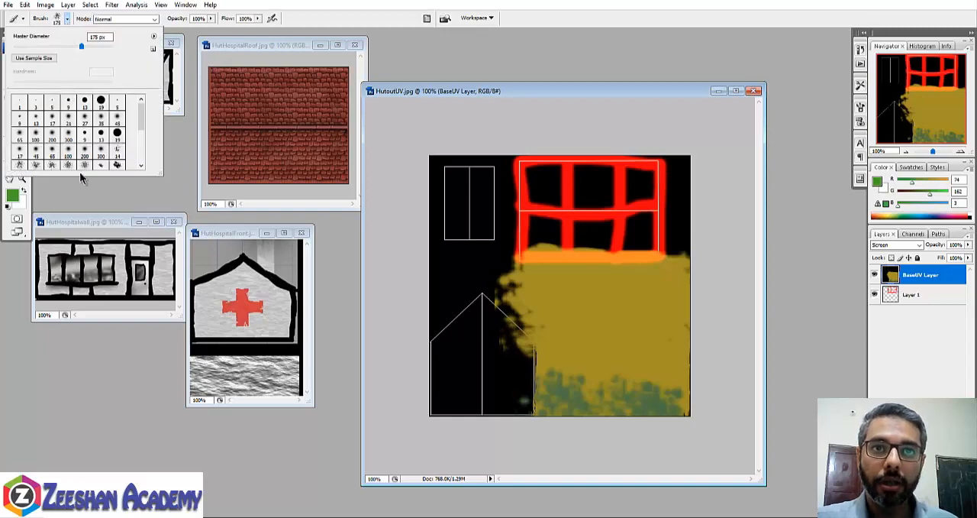
{"action": "scroll", "coordinate": [80, 171], "scroll_direction": "down", "scroll_amount": 1}
{"action": "left_click", "coordinate": [117, 150]}
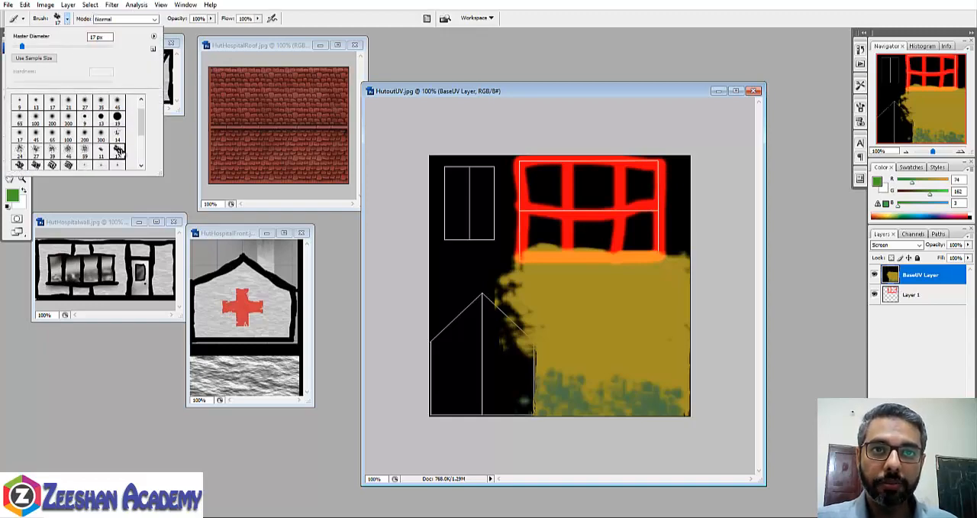
{"action": "left_click", "coordinate": [21, 165]}
{"action": "left_click", "coordinate": [547, 324]}
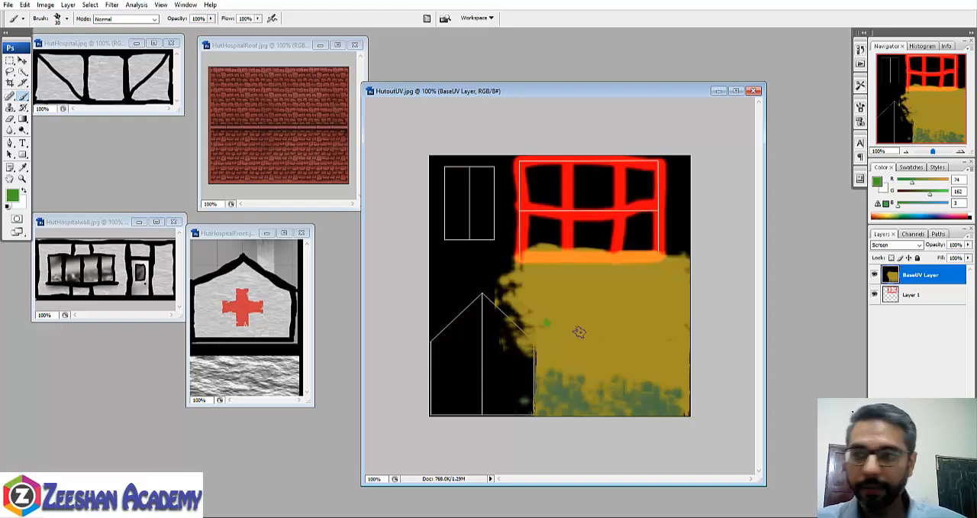
{"action": "mouse_move", "coordinate": [557, 320]}
{"action": "left_mouse_down"}
{"action": "mouse_move", "coordinate": [539, 324]}
{"action": "mouse_move", "coordinate": [649, 309]}
{"action": "mouse_move", "coordinate": [682, 327]}
{"action": "mouse_move", "coordinate": [664, 339]}
{"action": "left_mouse_up"}
{"action": "key", "text": "bracketright"}
{"action": "key", "text": "bracketright"}
{"action": "key", "text": "bracketright"}
{"action": "key", "text": "bracketright"}
{"action": "key", "text": "bracketright"}
{"action": "key", "text": "bracketright"}
{"action": "key", "text": "bracketright"}
{"action": "key", "text": "bracketright"}
{"action": "key", "text": "bracketright"}
{"action": "key", "text": "bracketright"}
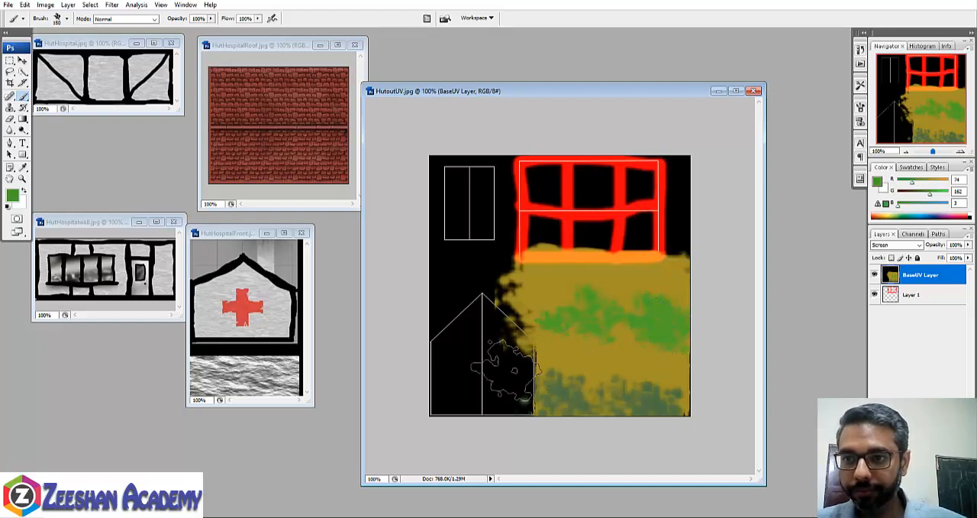
- Sample the wall's dark yellow and choose a soft round brush with a 40 px diameter
{"action": "left_click", "coordinate": [24, 167]}
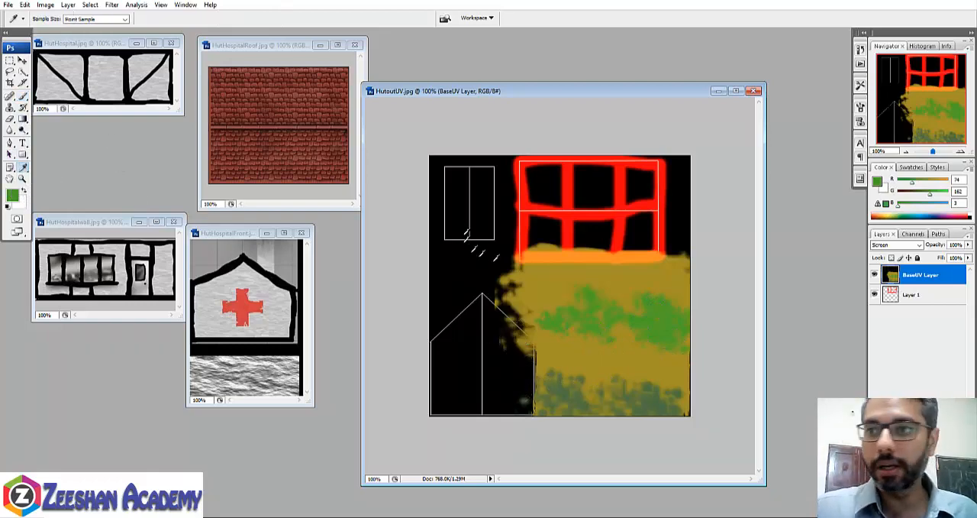
{"action": "left_click", "coordinate": [524, 276]}
{"action": "left_click", "coordinate": [23, 97]}
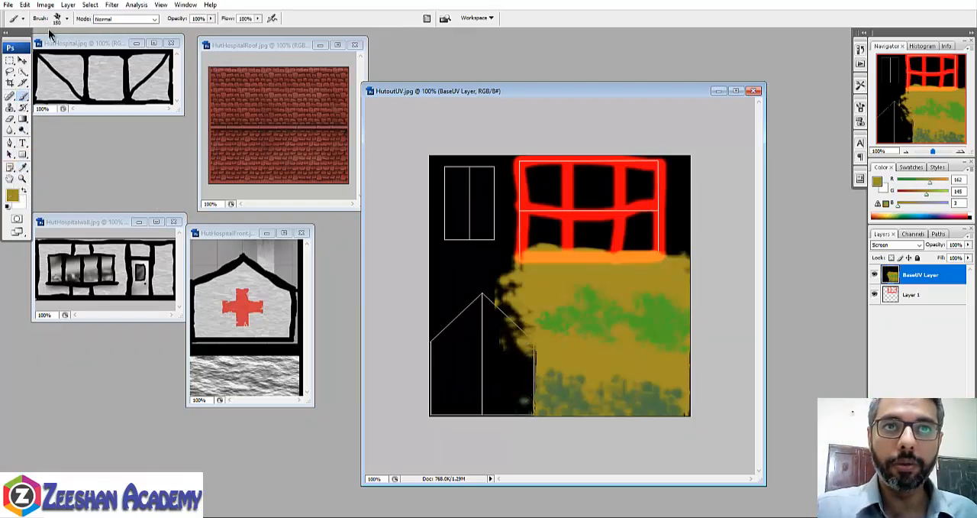
{"action": "left_click", "coordinate": [67, 19]}
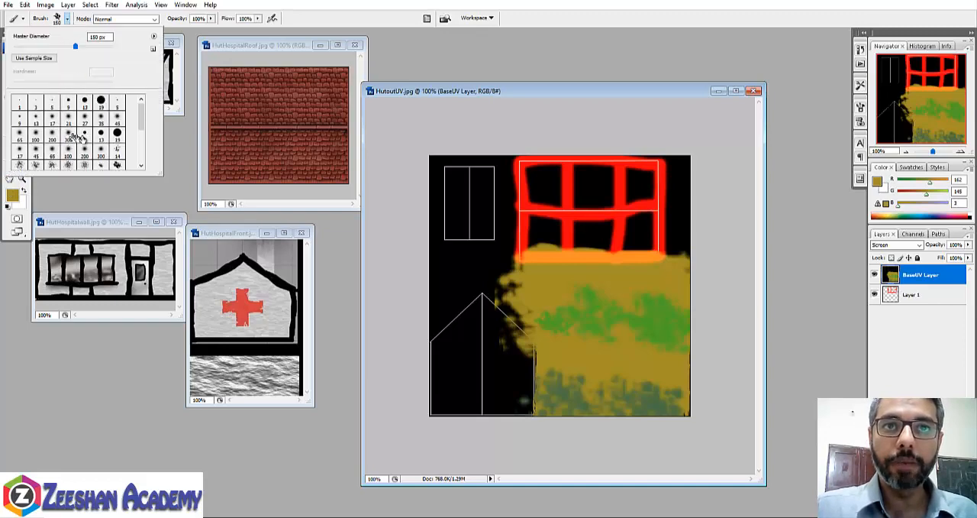
{"action": "left_click", "coordinate": [83, 145]}
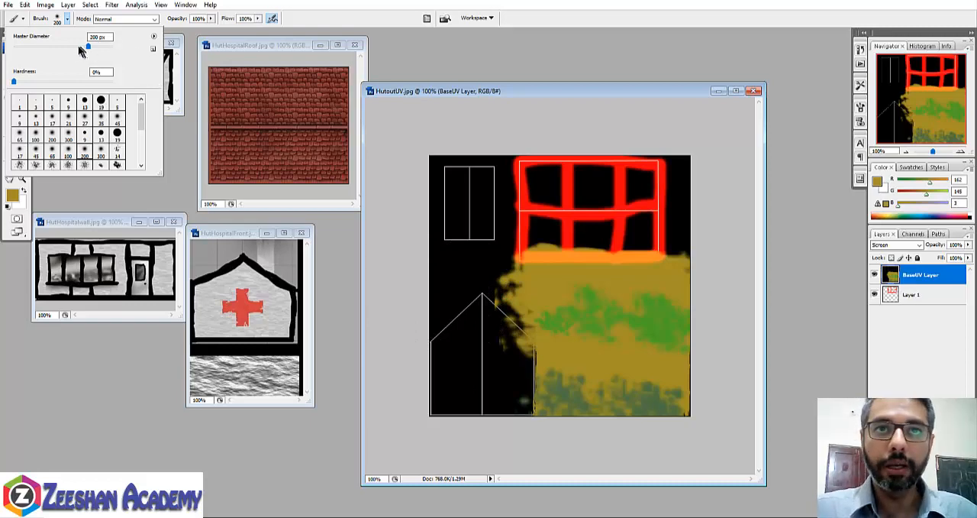
{"action": "left_click_drag", "start_coordinate": [83, 47], "coordinate": [29, 47]}
{"action": "left_click", "coordinate": [336, 9]}
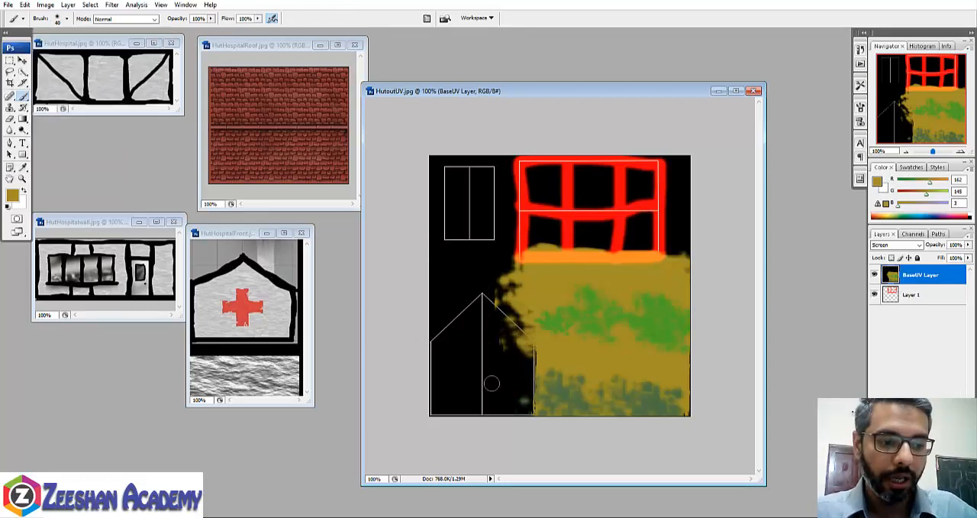
- Paint dark yellow along the gabled front's outline, plus a horizontal and a vertical bar across its middle
{"action": "mouse_move", "coordinate": [483, 298]}
{"action": "left_mouse_down"}
{"action": "mouse_move", "coordinate": [431, 349]}
{"action": "mouse_move", "coordinate": [474, 303]}
{"action": "left_mouse_up"}
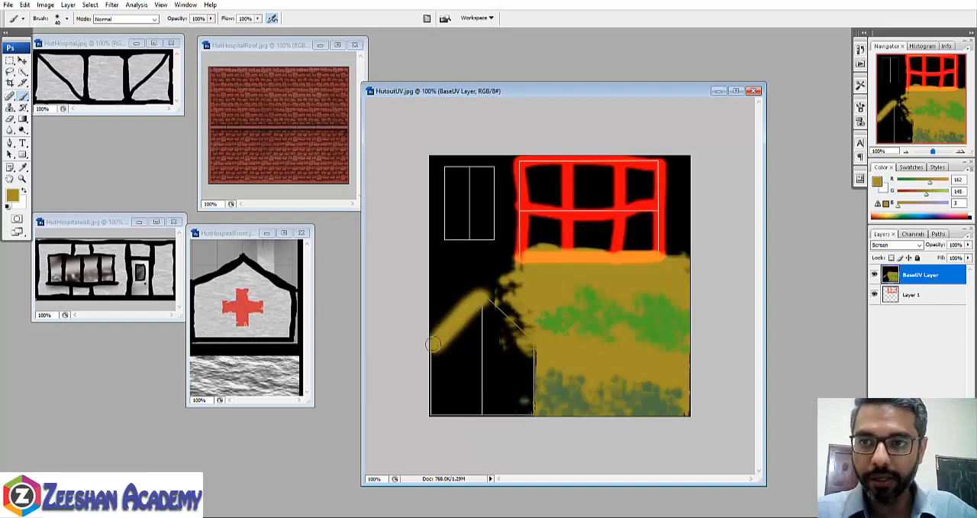
{"action": "mouse_move", "coordinate": [432, 342]}
{"action": "left_mouse_down"}
{"action": "mouse_move", "coordinate": [435, 415]}
{"action": "mouse_move", "coordinate": [526, 412]}
{"action": "mouse_move", "coordinate": [532, 333]}
{"action": "mouse_move", "coordinate": [494, 298]}
{"action": "left_mouse_up"}
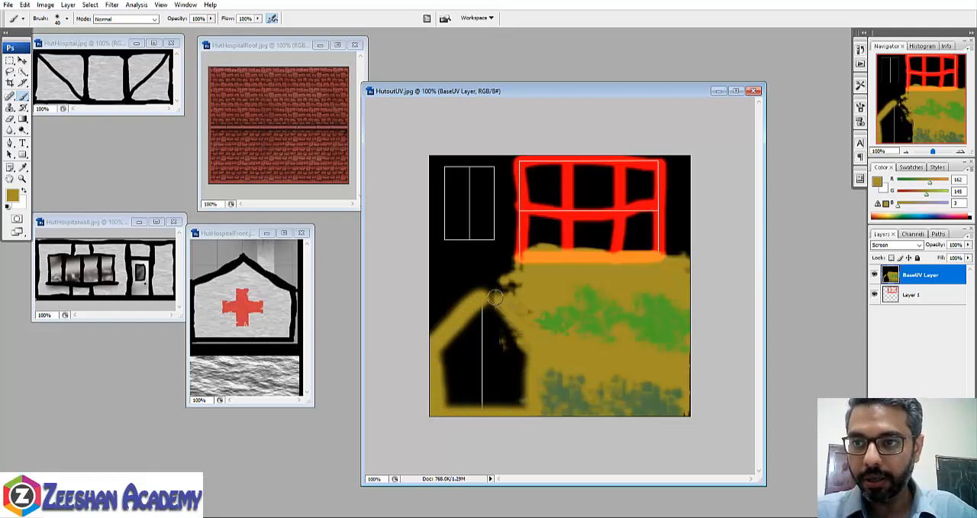
{"action": "left_click_drag", "start_coordinate": [533, 341], "coordinate": [485, 303]}
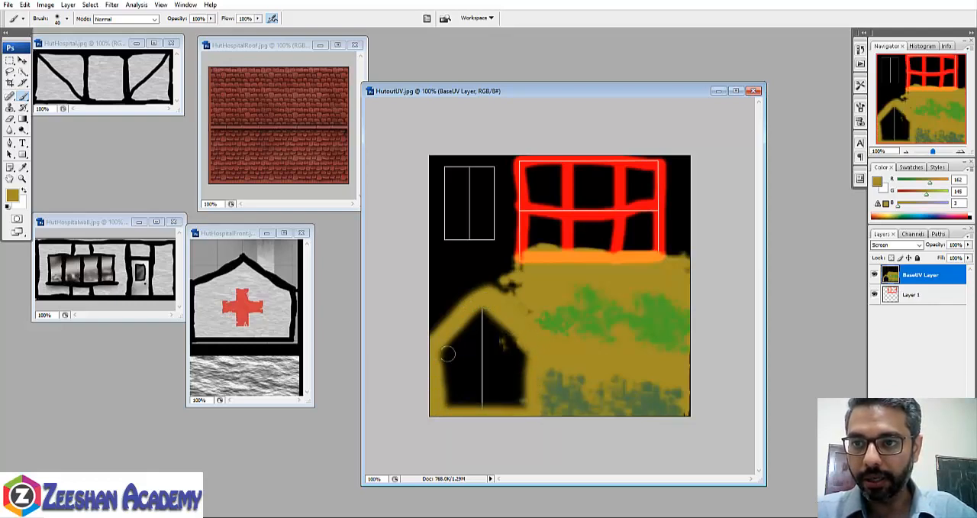
{"action": "left_click_drag", "start_coordinate": [439, 353], "coordinate": [527, 350]}
{"action": "left_click_drag", "start_coordinate": [480, 310], "coordinate": [482, 410]}
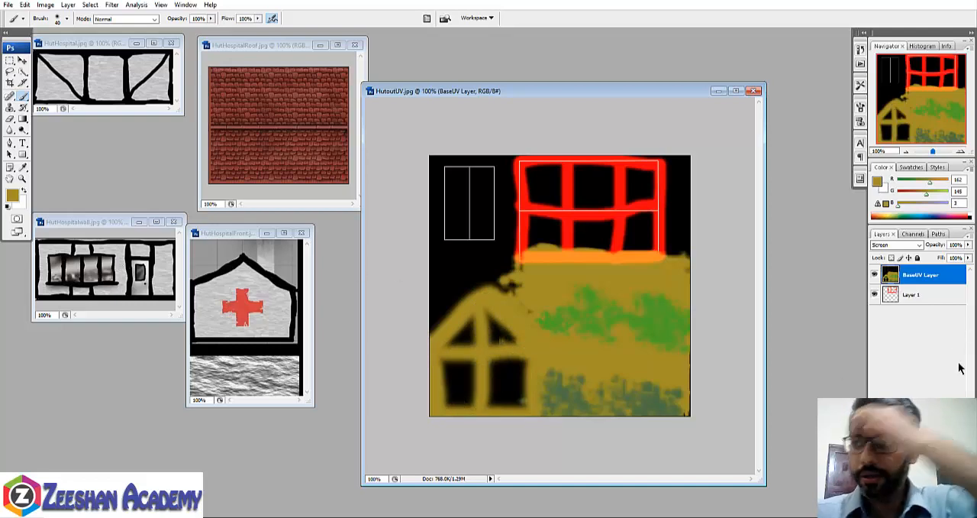
- Set the foreground colour to pale yellow, RGB 255, 240, 111, and fill the gabled front's four dark panes with it
{"action": "left_click", "coordinate": [12, 194]}
{"action": "left_click_drag", "start_coordinate": [431, 248], "coordinate": [419, 226]}
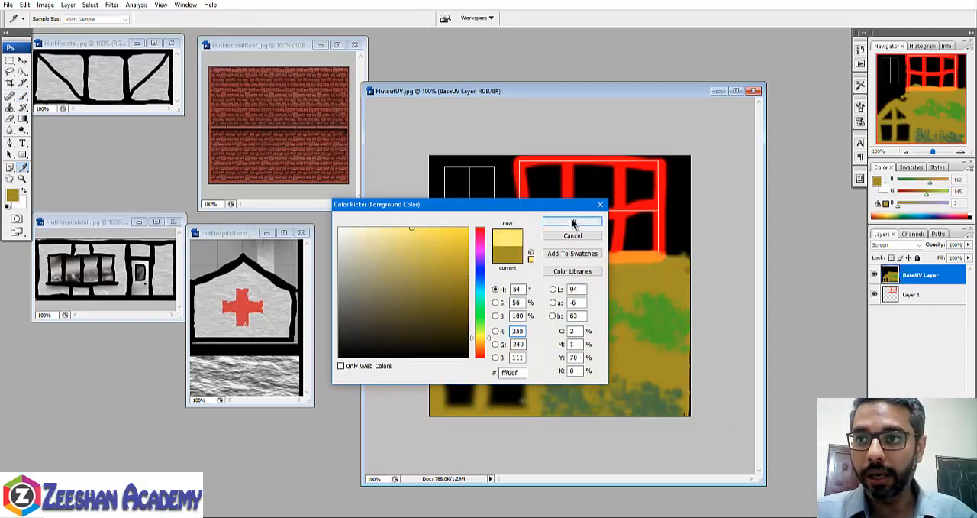
{"action": "left_click", "coordinate": [572, 221]}
{"action": "mouse_move", "coordinate": [495, 339]}
{"action": "left_mouse_down"}
{"action": "mouse_move", "coordinate": [473, 325]}
{"action": "mouse_move", "coordinate": [457, 342]}
{"action": "mouse_move", "coordinate": [468, 321]}
{"action": "mouse_move", "coordinate": [449, 345]}
{"action": "mouse_move", "coordinate": [500, 335]}
{"action": "mouse_move", "coordinate": [487, 311]}
{"action": "mouse_move", "coordinate": [493, 339]}
{"action": "mouse_move", "coordinate": [512, 328]}
{"action": "mouse_move", "coordinate": [493, 367]}
{"action": "mouse_move", "coordinate": [511, 360]}
{"action": "mouse_move", "coordinate": [521, 381]}
{"action": "mouse_move", "coordinate": [498, 404]}
{"action": "mouse_move", "coordinate": [508, 368]}
{"action": "mouse_move", "coordinate": [493, 372]}
{"action": "mouse_move", "coordinate": [488, 408]}
{"action": "mouse_move", "coordinate": [508, 382]}
{"action": "mouse_move", "coordinate": [469, 359]}
{"action": "mouse_move", "coordinate": [443, 362]}
{"action": "mouse_move", "coordinate": [468, 366]}
{"action": "mouse_move", "coordinate": [468, 398]}
{"action": "mouse_move", "coordinate": [446, 382]}
{"action": "mouse_move", "coordinate": [459, 392]}
{"action": "left_mouse_up"}
{"action": "key", "text": "ctrl+z"}
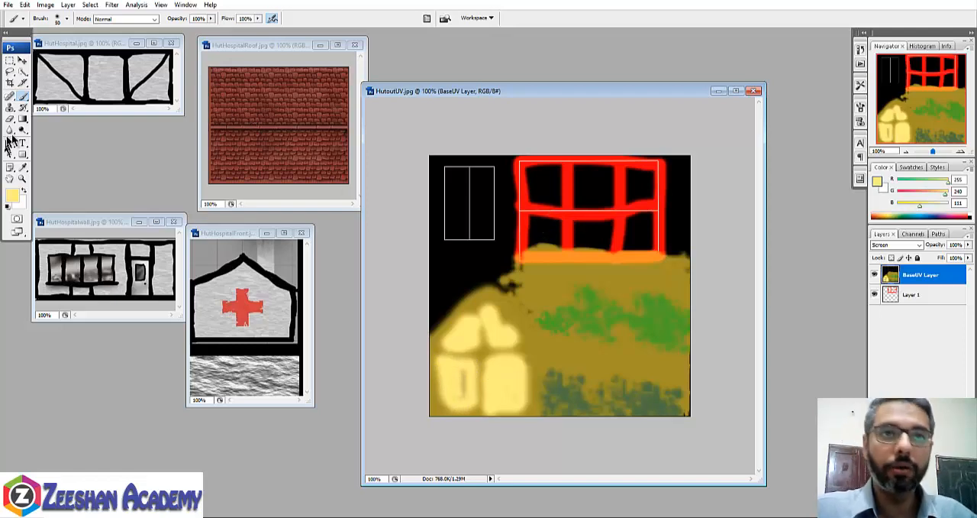
- Sample the reddish brown of the roof brick image and enlarge the soft brush to 175 px
{"action": "left_click", "coordinate": [23, 167]}
{"action": "left_click", "coordinate": [333, 162]}
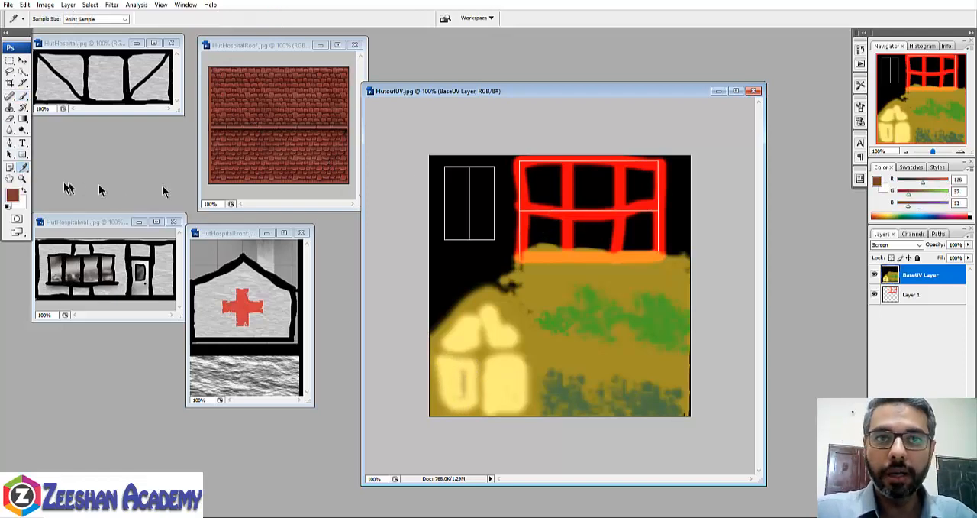
{"action": "left_click", "coordinate": [22, 95]}
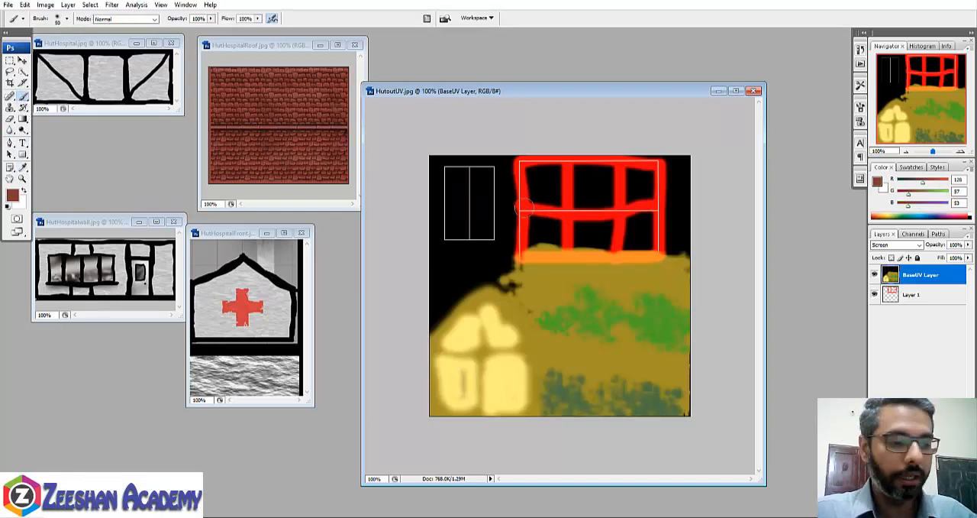
{"action": "key", "text": "bracketright"}
{"action": "key", "text": "bracketright"}
{"action": "key", "text": "bracketright"}
{"action": "key", "text": "bracketright"}
{"action": "key", "text": "bracketright"}
{"action": "key", "text": "bracketright"}
{"action": "key", "text": "bracketright"}
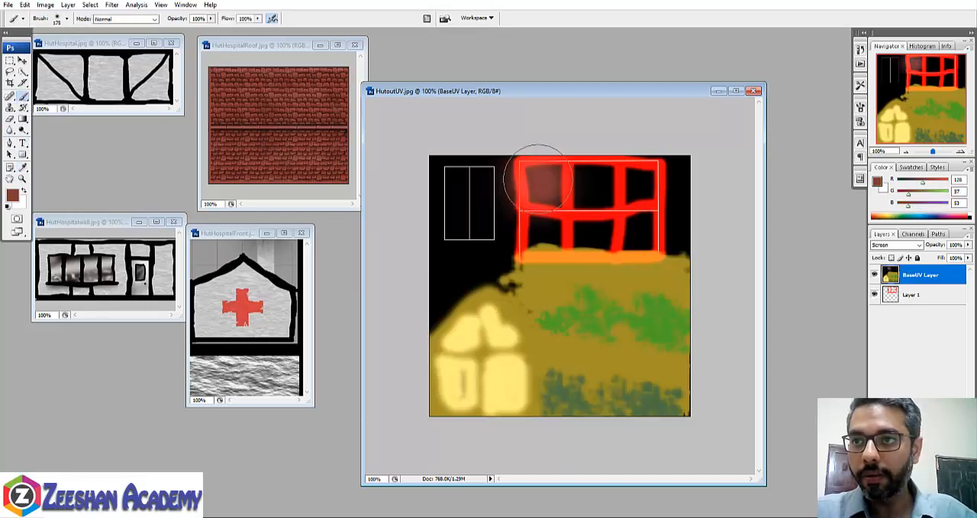
- Reduce the soft brush to 70 px and paint reddish brown over the red-framed roof rectangle and the small rectangle beside it
{"action": "left_click_drag", "start_coordinate": [535, 181], "coordinate": [539, 179]}
{"action": "key", "text": "ctrl+z"}
{"action": "key", "text": "bracketleft"}
{"action": "key", "text": "bracketleft"}
{"action": "key", "text": "bracketleft"}
{"action": "key", "text": "bracketleft"}
{"action": "key", "text": "bracketleft"}
{"action": "key", "text": "bracketleft"}
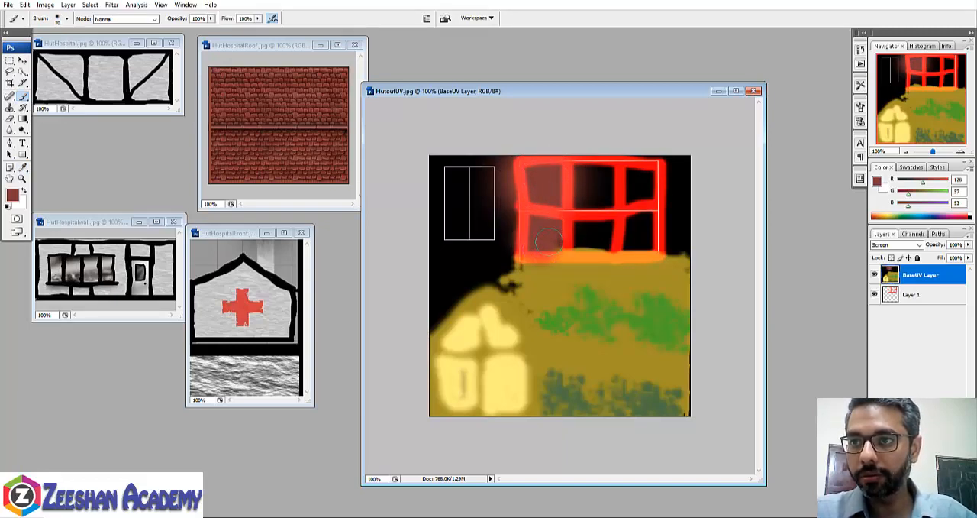
{"action": "mouse_move", "coordinate": [557, 242]}
{"action": "left_mouse_down"}
{"action": "mouse_move", "coordinate": [589, 196]}
{"action": "mouse_move", "coordinate": [584, 179]}
{"action": "mouse_move", "coordinate": [611, 187]}
{"action": "mouse_move", "coordinate": [582, 172]}
{"action": "mouse_move", "coordinate": [607, 200]}
{"action": "mouse_move", "coordinate": [584, 252]}
{"action": "mouse_move", "coordinate": [614, 229]}
{"action": "mouse_move", "coordinate": [626, 237]}
{"action": "mouse_move", "coordinate": [637, 172]}
{"action": "mouse_move", "coordinate": [648, 178]}
{"action": "mouse_move", "coordinate": [622, 214]}
{"action": "mouse_move", "coordinate": [632, 243]}
{"action": "mouse_move", "coordinate": [650, 246]}
{"action": "left_mouse_up"}
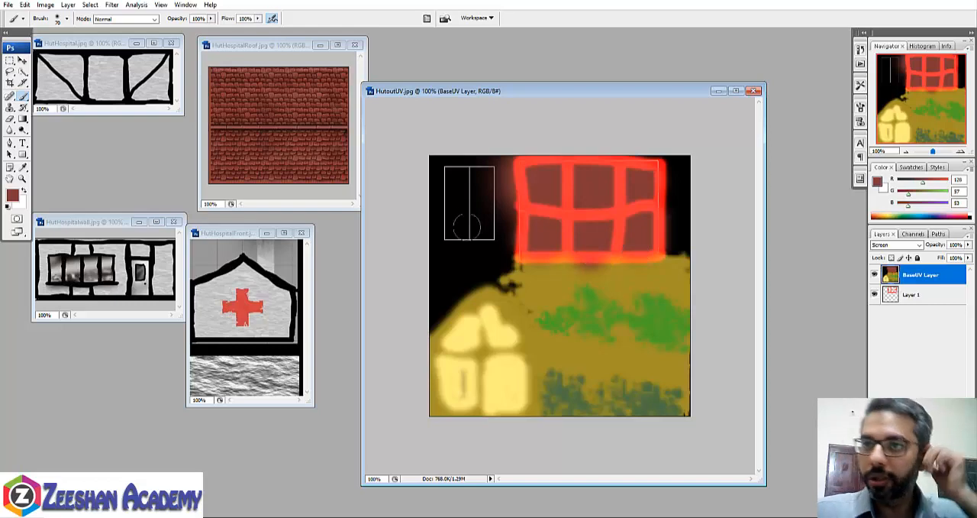
{"action": "mouse_move", "coordinate": [462, 229]}
{"action": "left_mouse_down"}
{"action": "mouse_move", "coordinate": [477, 227]}
{"action": "mouse_move", "coordinate": [487, 175]}
{"action": "mouse_move", "coordinate": [446, 174]}
{"action": "mouse_move", "coordinate": [484, 172]}
{"action": "mouse_move", "coordinate": [481, 214]}
{"action": "mouse_move", "coordinate": [447, 240]}
{"action": "mouse_move", "coordinate": [440, 191]}
{"action": "mouse_move", "coordinate": [457, 193]}
{"action": "mouse_move", "coordinate": [491, 234]}
{"action": "mouse_move", "coordinate": [480, 157]}
{"action": "mouse_move", "coordinate": [486, 187]}
{"action": "left_mouse_up"}
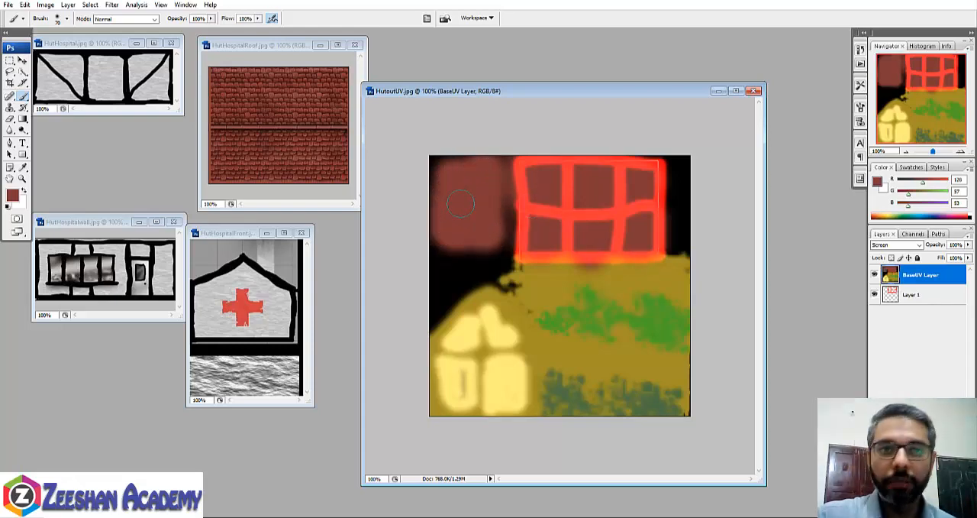
- Choose a hard round 40 px brush and set the foreground colour to dark red
{"action": "right_click", "coordinate": [29, 99]}
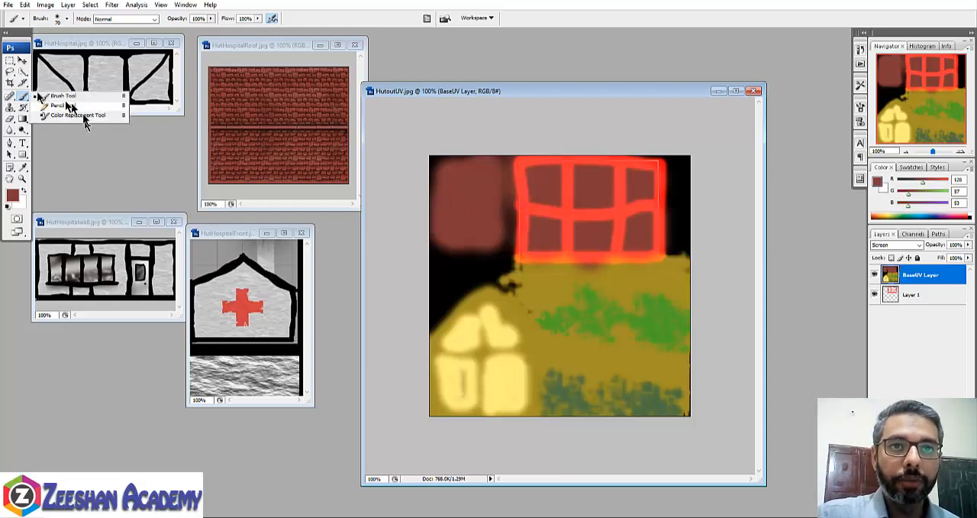
{"action": "left_click", "coordinate": [42, 93]}
{"action": "left_click", "coordinate": [67, 19]}
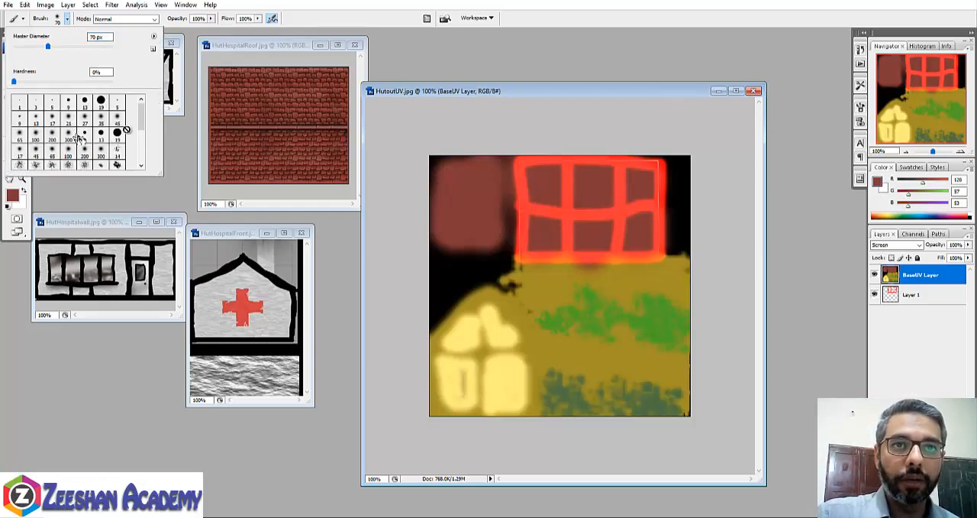
{"action": "left_click", "coordinate": [14, 195]}
{"action": "left_click_drag", "start_coordinate": [416, 282], "coordinate": [465, 303]}
{"action": "left_click", "coordinate": [572, 222]}
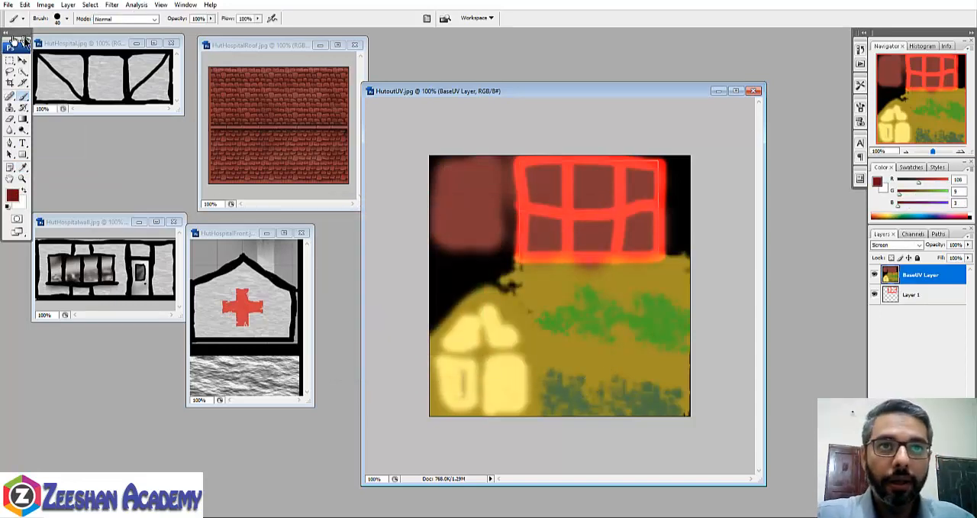
- Select an upright door rectangle at the base of the lowest wall and paint it dark red
{"action": "left_click", "coordinate": [10, 59]}
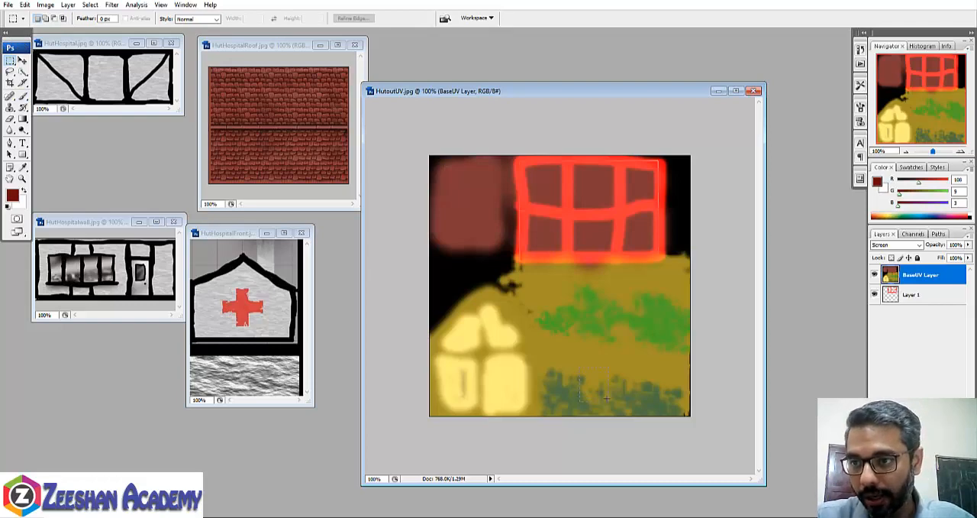
{"action": "mouse_move", "coordinate": [608, 414]}
{"action": "left_mouse_down"}
{"action": "mouse_move", "coordinate": [579, 369]}
{"action": "mouse_move", "coordinate": [609, 412]}
{"action": "left_mouse_up"}
{"action": "key", "text": "b"}
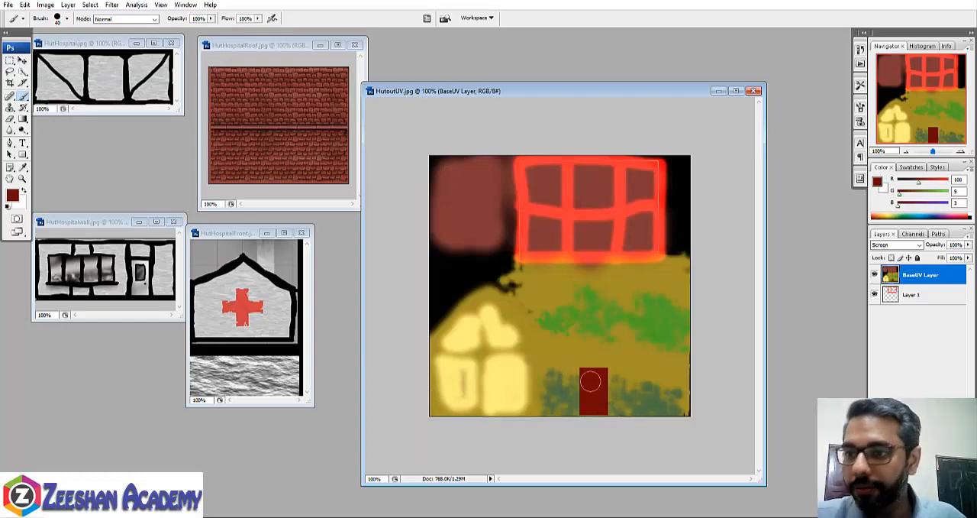
- Compare the artwork with BaseUV Layer hidden and shown, with Layer 1 selected
{"action": "left_click", "coordinate": [874, 276]}
{"action": "left_click", "coordinate": [875, 275]}
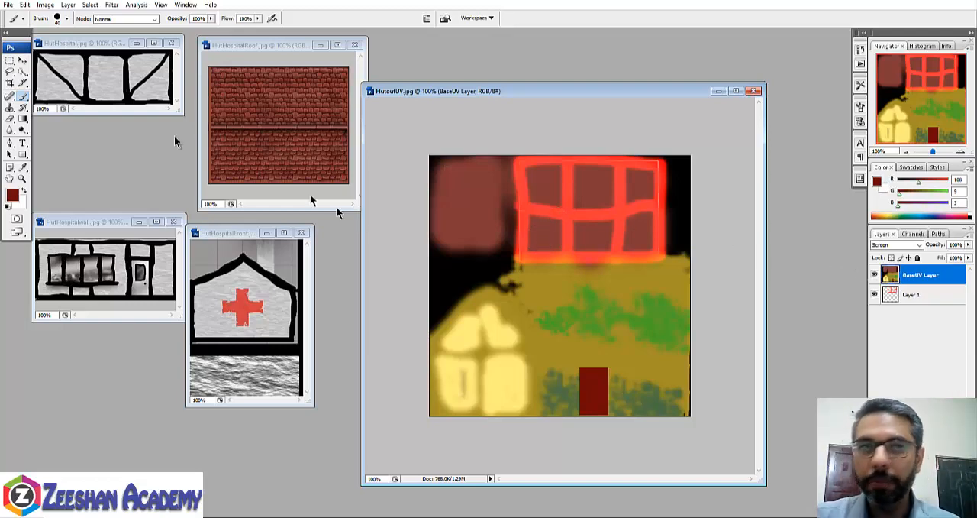
{"action": "left_click", "coordinate": [924, 296]}
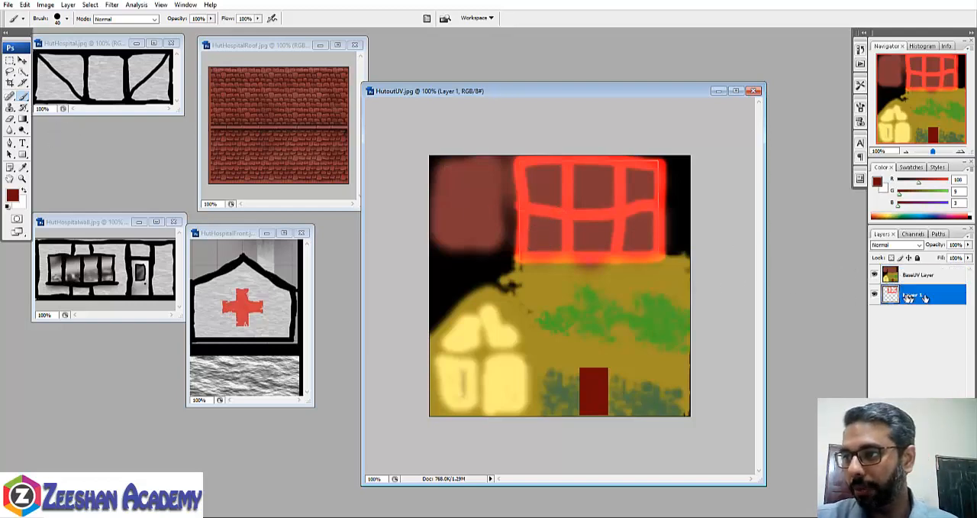
{"action": "left_click", "coordinate": [875, 275]}
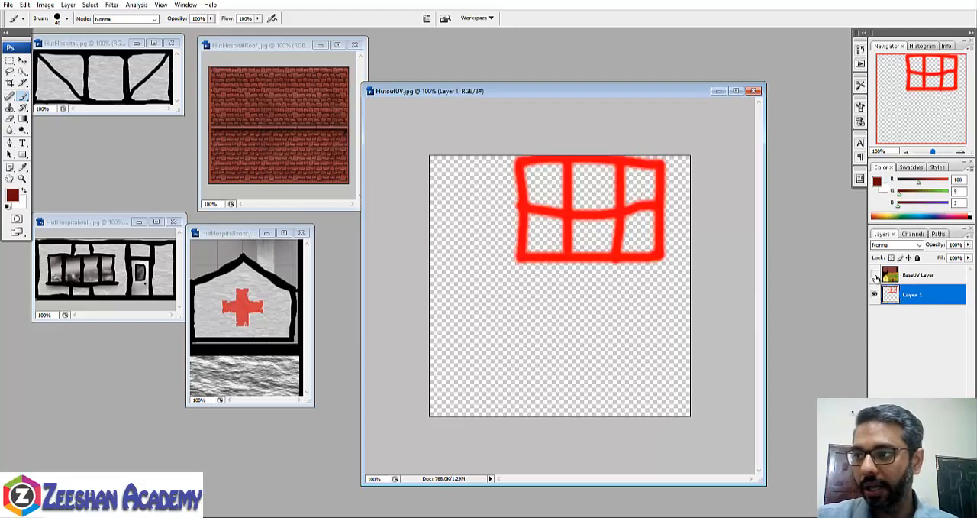
{"action": "left_click", "coordinate": [875, 275]}
{"action": "left_click", "coordinate": [875, 276]}
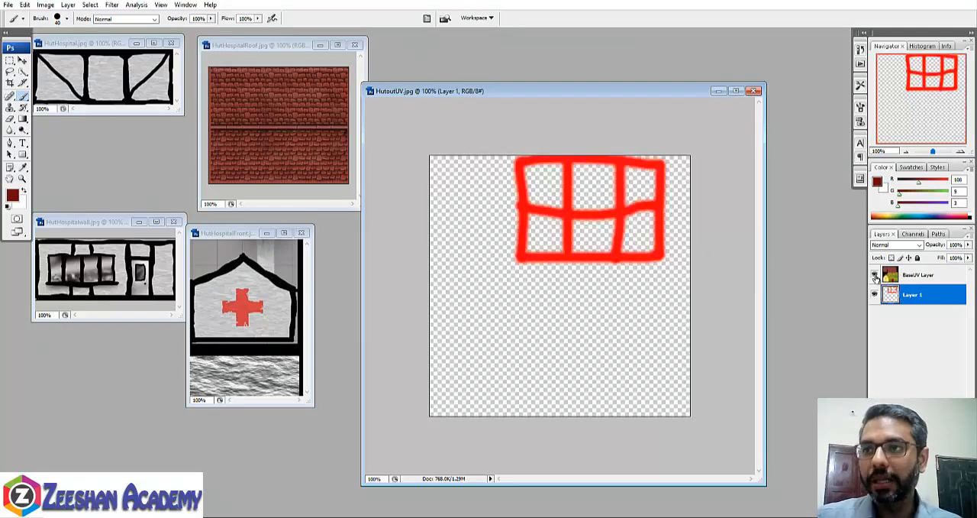
{"action": "left_click", "coordinate": [875, 276]}
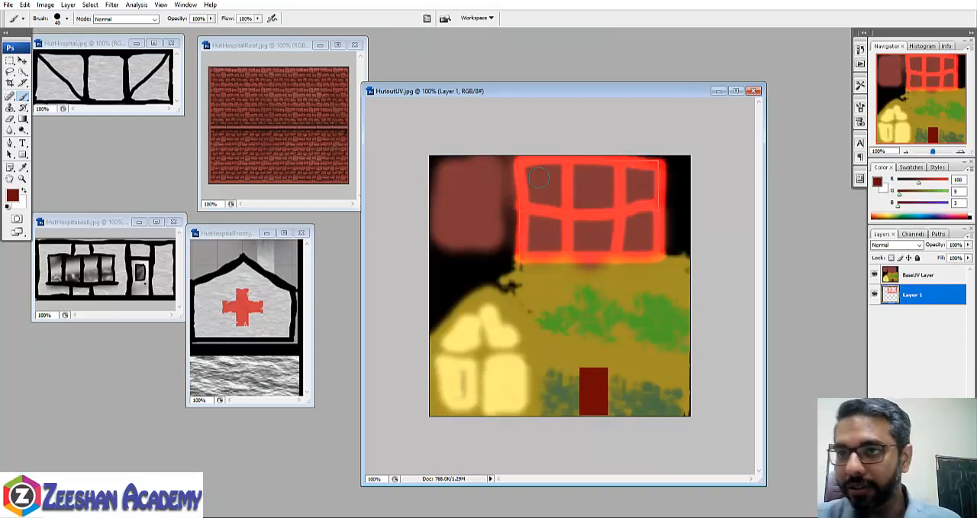
- Save the layered artwork as a Photoshop PSD file named HutTex In UV in the images folder
{"action": "left_click", "coordinate": [8, 4]}
{"action": "left_click", "coordinate": [54, 128]}
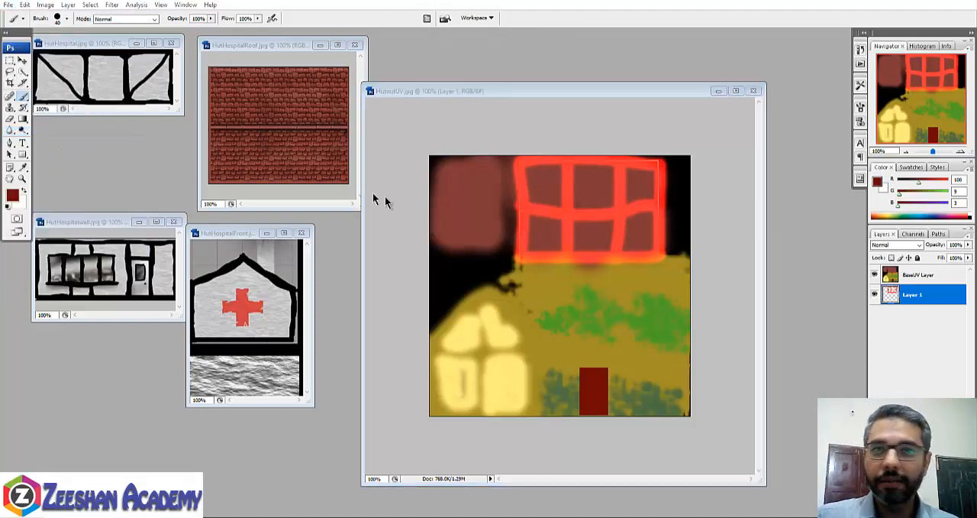
{"action": "left_click", "coordinate": [226, 191]}
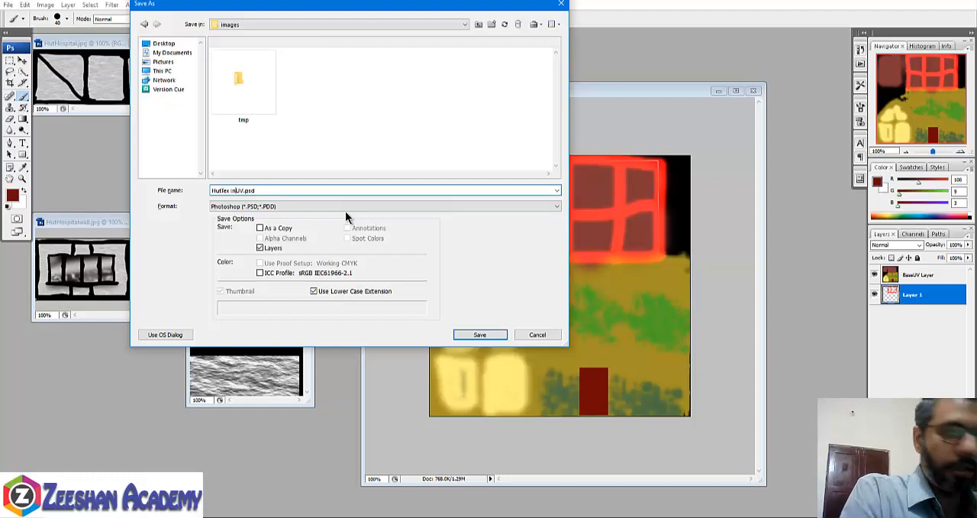
{"action": "key", "text": "Return"}
{"action": "key", "text": "Return"}
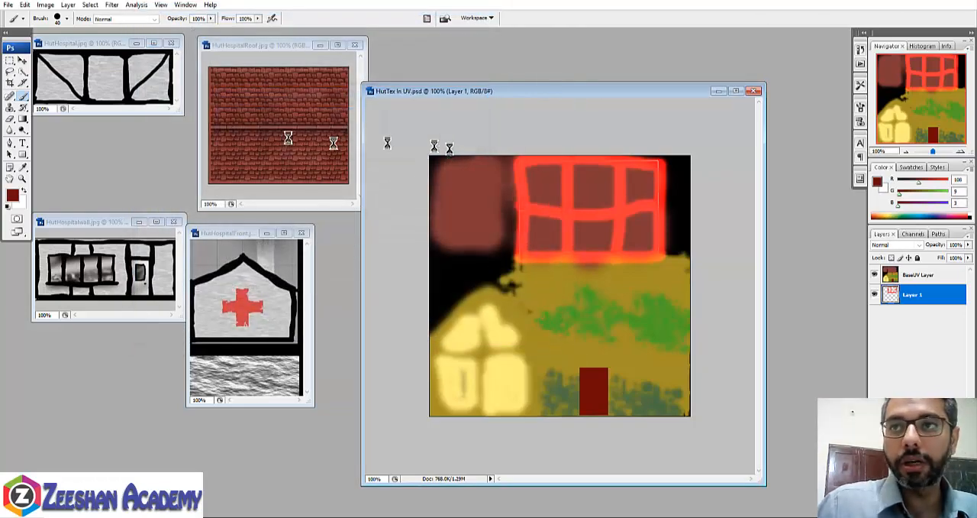
{"action": "left_click", "coordinate": [8, 4]}
{"action": "left_click", "coordinate": [59, 139]}
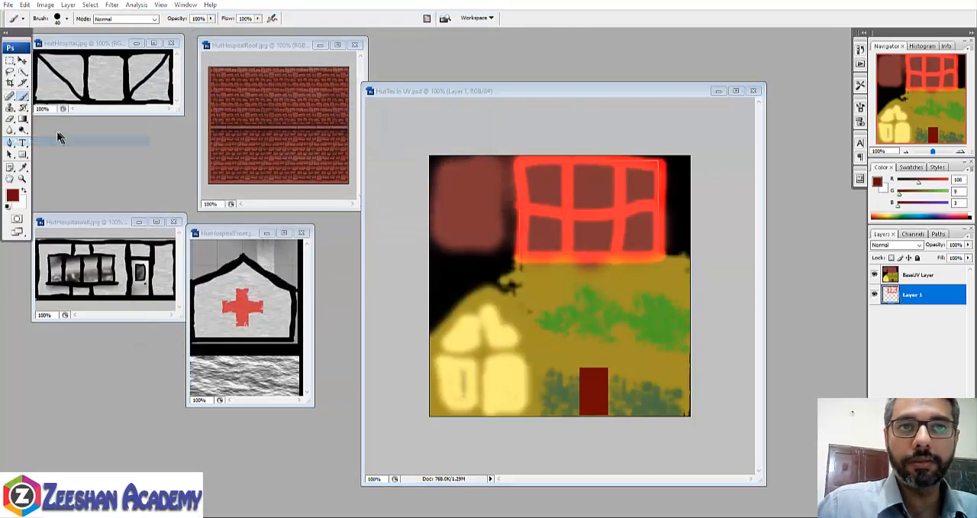
{"action": "left_click", "coordinate": [567, 5]}
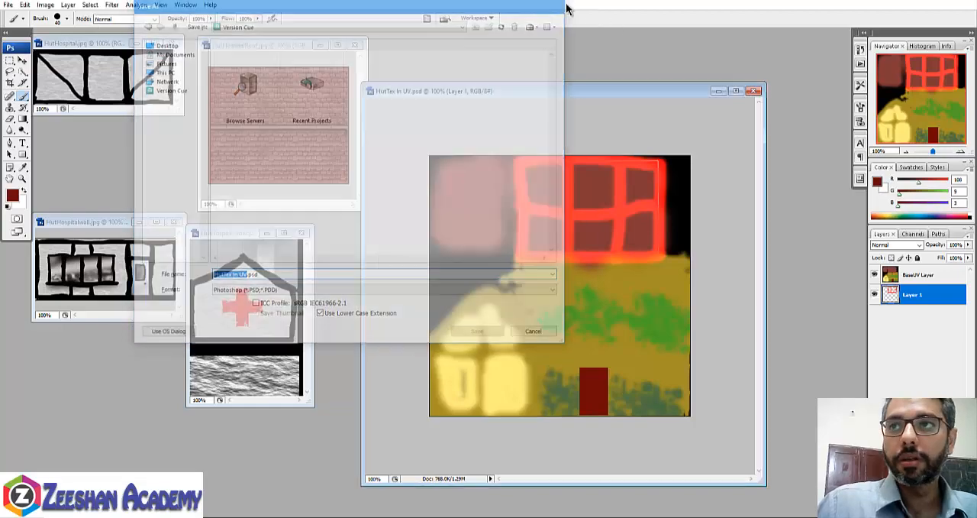
- Save a JPEG copy of the artwork as HutTex In UV copy.jpg in the images folder with maximum quality 12
{"action": "left_click", "coordinate": [8, 5]}
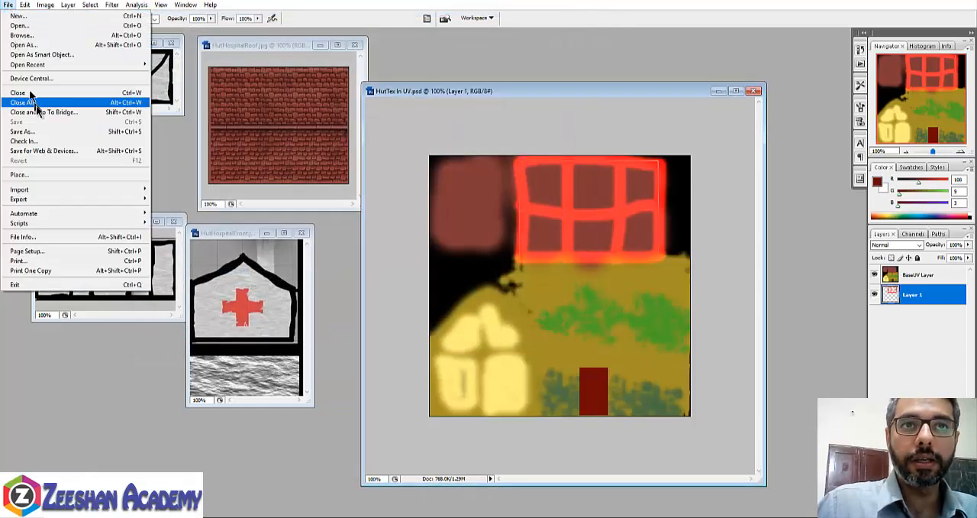
{"action": "left_click", "coordinate": [49, 132]}
{"action": "left_click", "coordinate": [262, 206]}
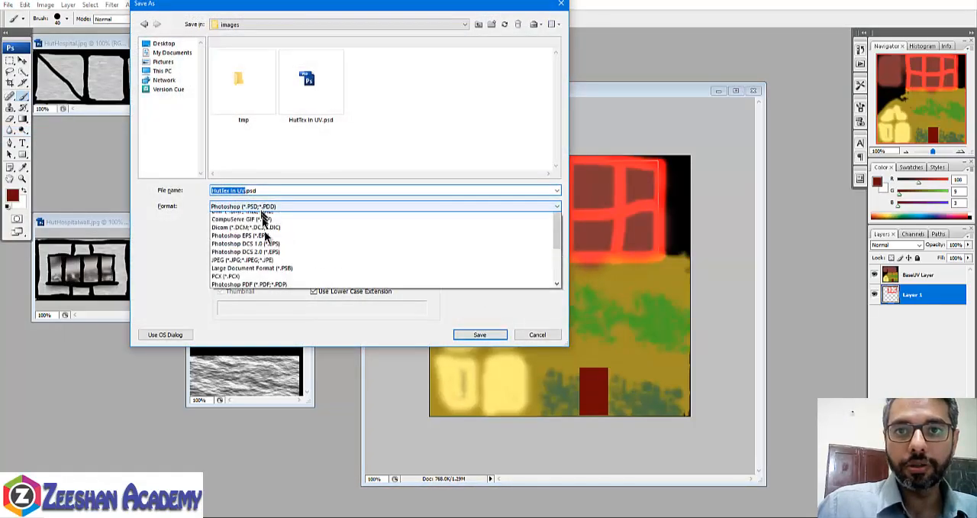
{"action": "left_click", "coordinate": [269, 276]}
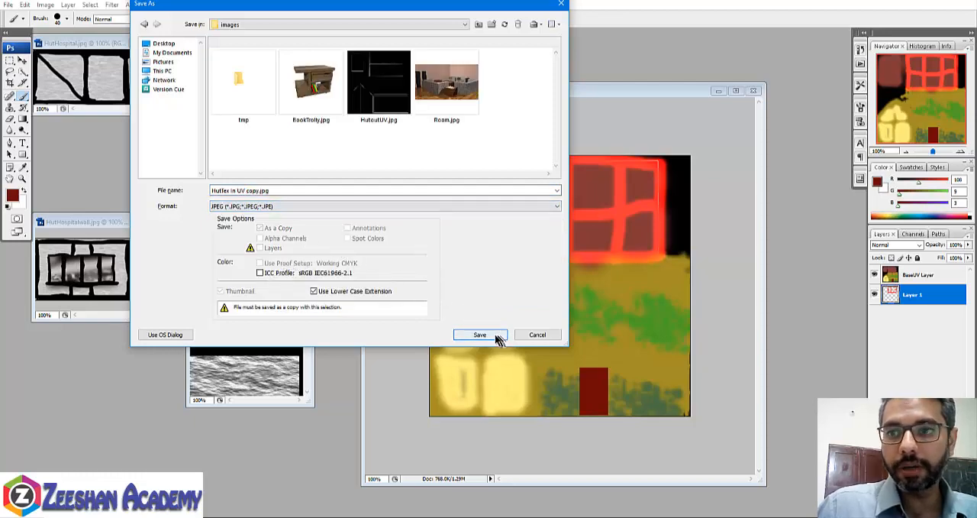
{"action": "left_click", "coordinate": [479, 334]}
{"action": "left_click_drag", "start_coordinate": [152, 158], "coordinate": [193, 166]}
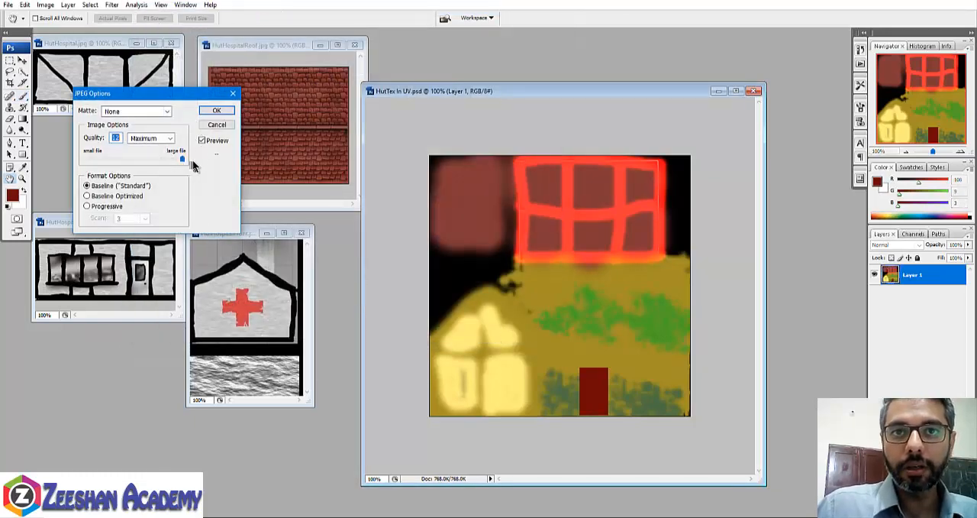
{"action": "left_click", "coordinate": [217, 110]}
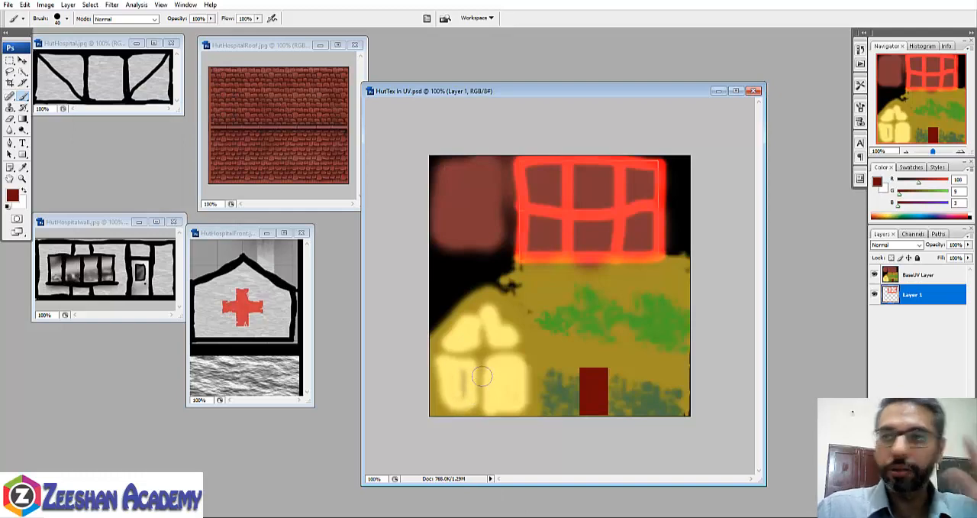
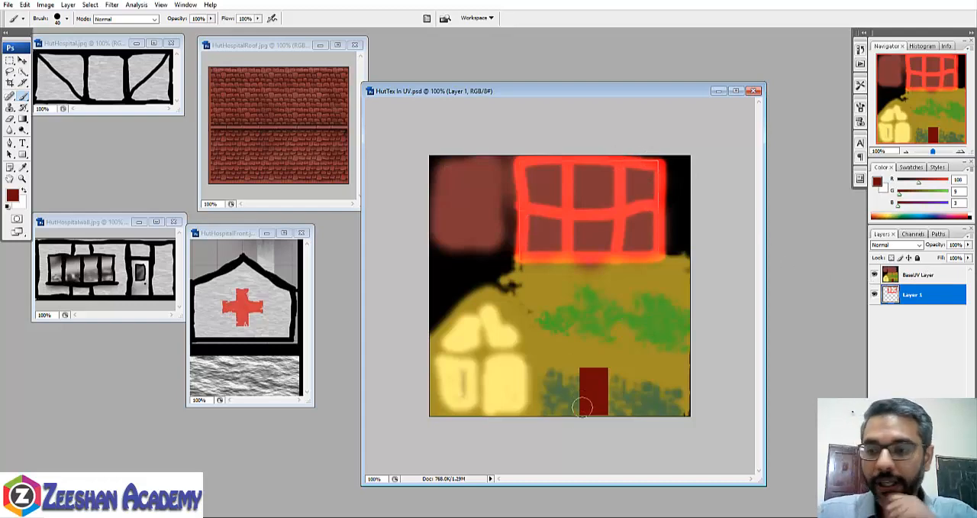
- Switch to Maya and assign a new Lambert material to the gabled house
{"action": "left_click", "coordinate": [498, 516]}
{"action": "left_click", "coordinate": [551, 488]}
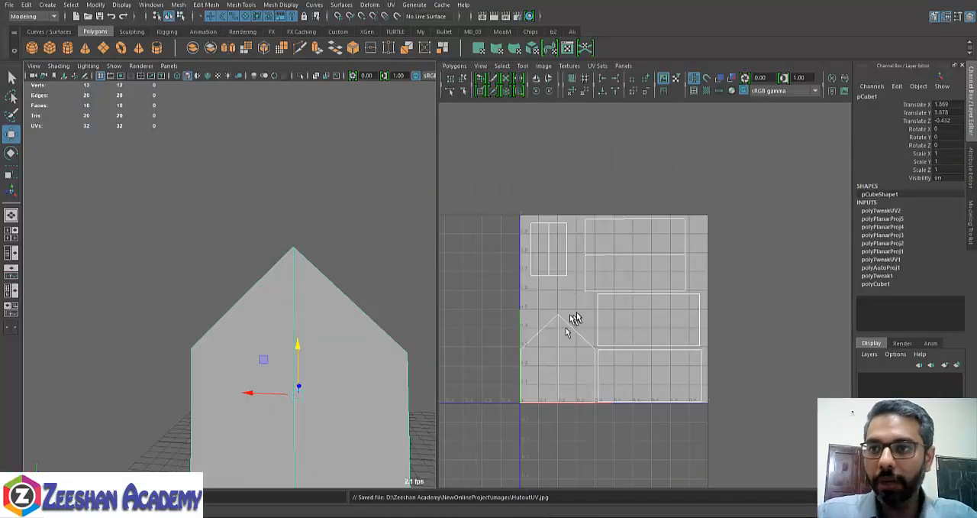
{"action": "right_click", "coordinate": [293, 334]}
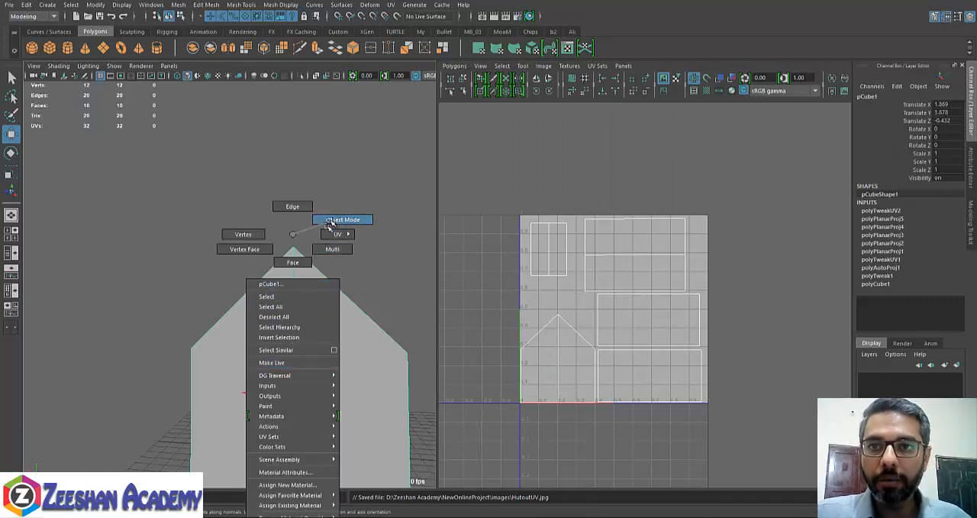
{"action": "left_click", "coordinate": [291, 485]}
{"action": "left_click", "coordinate": [298, 142]}
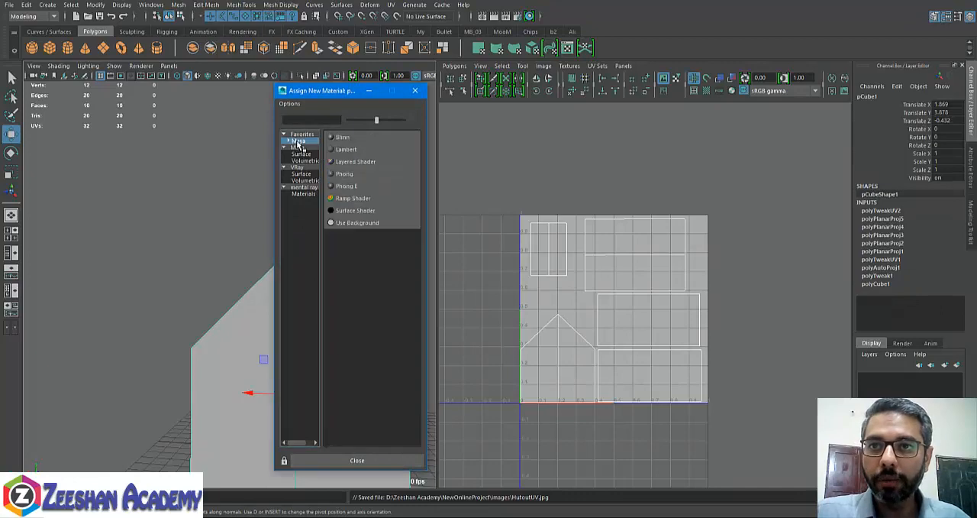
{"action": "left_click", "coordinate": [343, 149]}
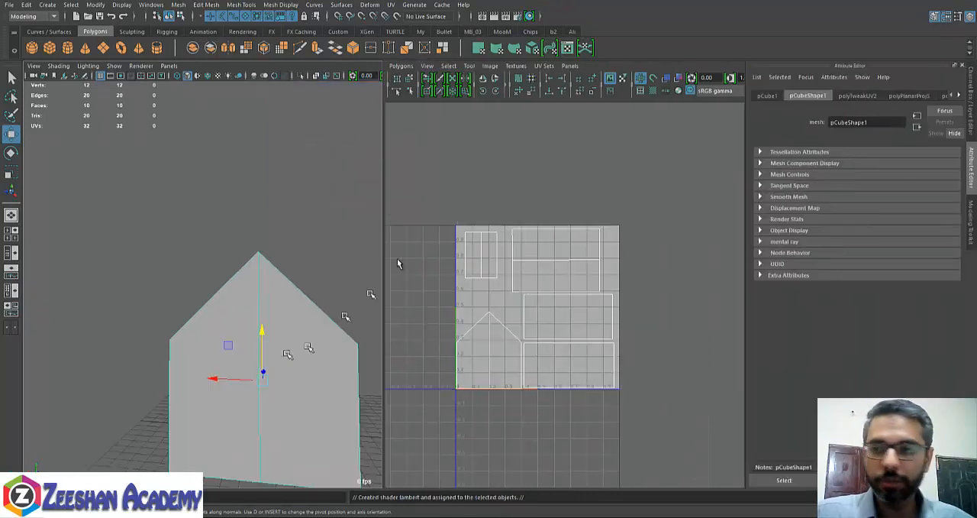
- Rename the house's new Lambert material as Hut_Mt
{"action": "key", "text": "space"}
{"action": "scroll", "coordinate": [482, 321], "scroll_direction": "down", "scroll_amount": 5}
{"action": "middle_click_drag", "start_coordinate": [492, 332], "coordinate": [494, 248], "text": "alt"}
{"action": "left_click_drag", "start_coordinate": [495, 248], "coordinate": [355, 269], "text": "alt"}
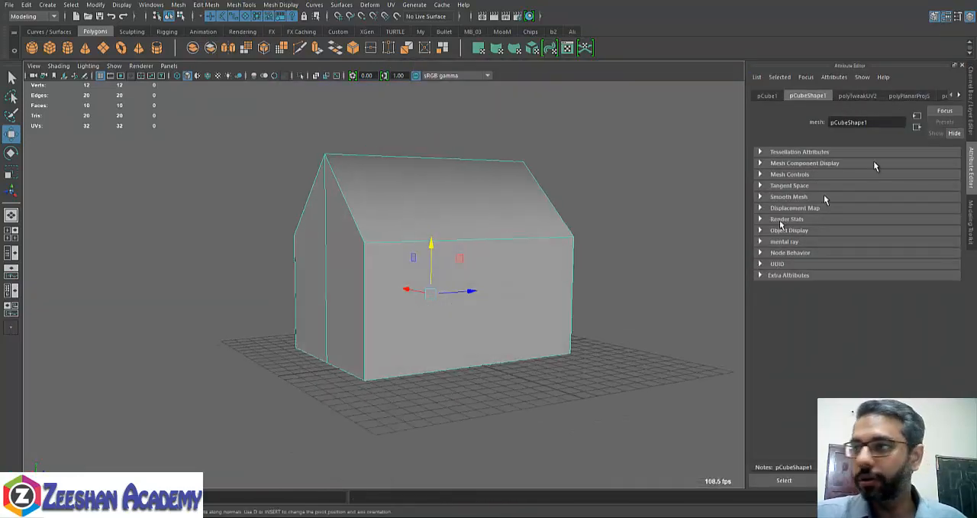
{"action": "left_click", "coordinate": [959, 95]}
{"action": "left_click", "coordinate": [959, 95]}
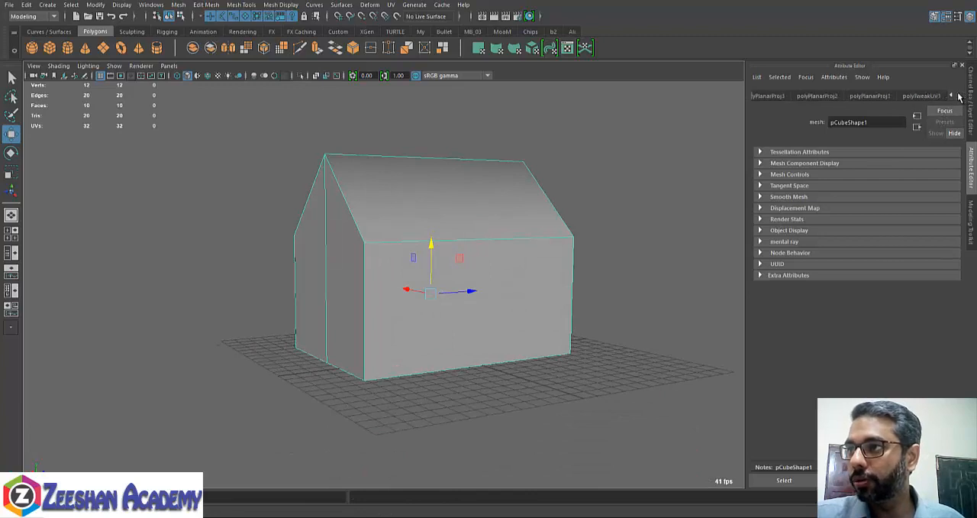
{"action": "left_click", "coordinate": [959, 96]}
{"action": "left_click", "coordinate": [929, 96]}
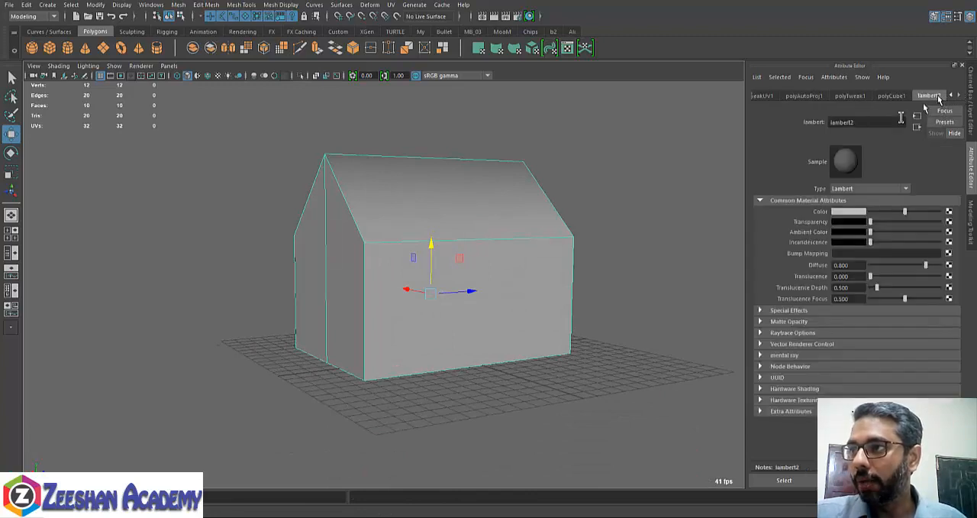
{"action": "double_click", "coordinate": [862, 123]}
{"action": "type", "text": "HutM"}
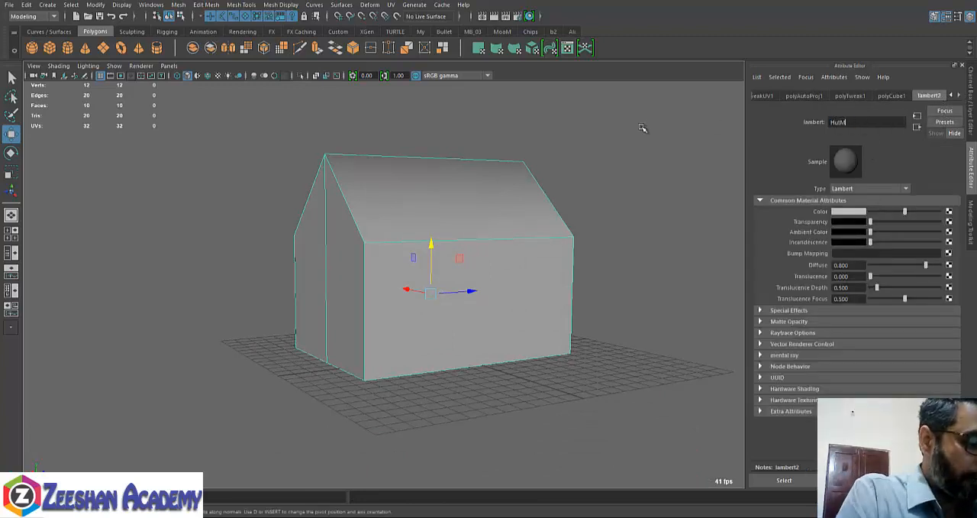
{"action": "type", "text": "a"}
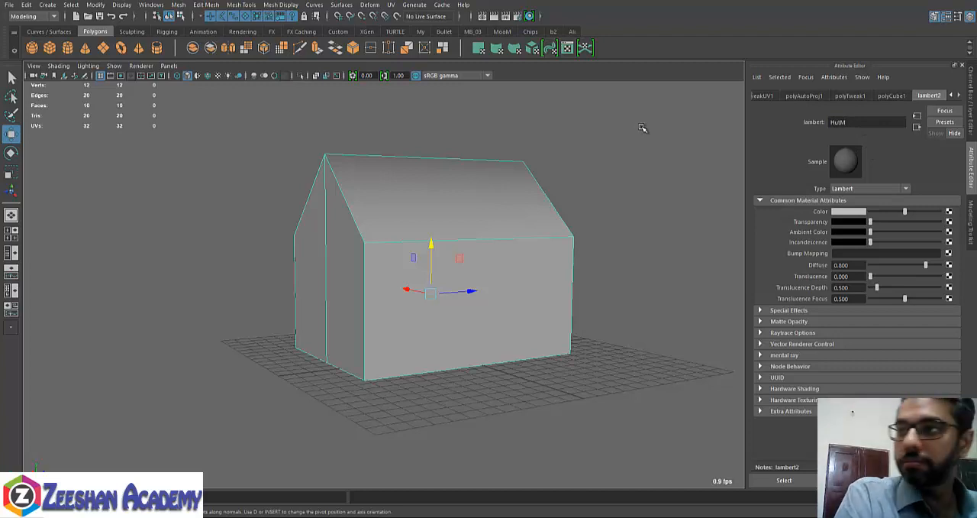
{"action": "key", "text": "BackSpace"}
{"action": "key", "text": "BackSpace"}
{"action": "type", "text": "t_Mt"}
{"action": "key", "text": "Return"}
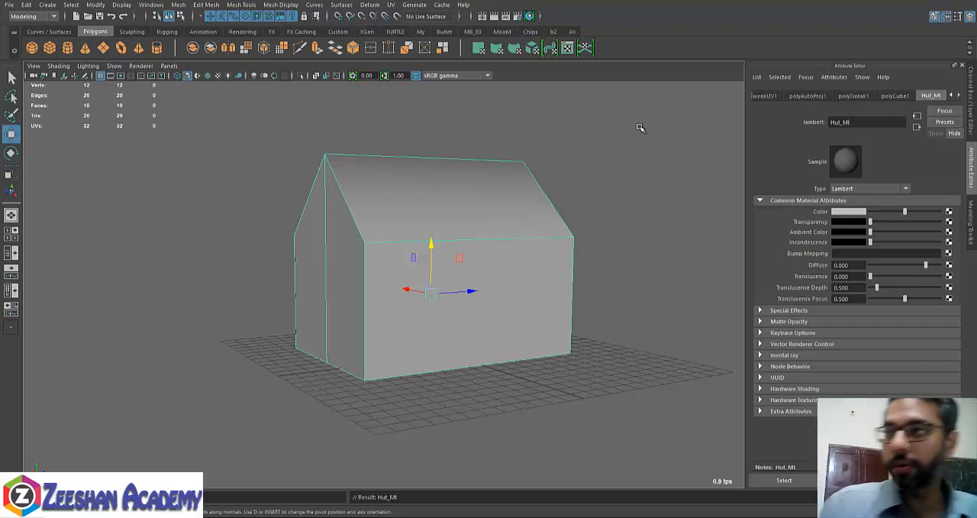
- Connect a file texture to the Hut_Mt color, using HutTex In UV copy.jpg from the project's images folder
{"action": "left_click", "coordinate": [949, 212]}
{"action": "left_click", "coordinate": [381, 217]}
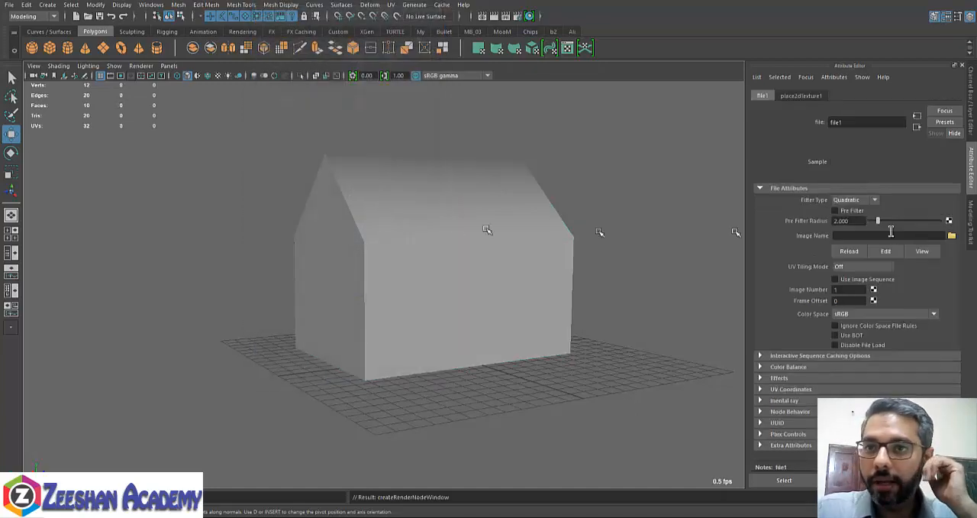
{"action": "left_click", "coordinate": [951, 236]}
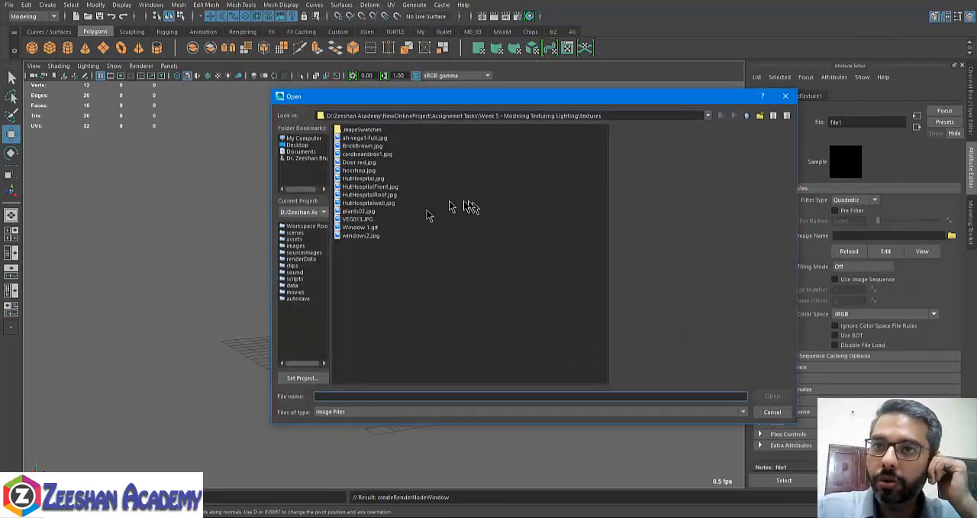
{"action": "left_click", "coordinate": [748, 117]}
{"action": "left_click", "coordinate": [748, 116]}
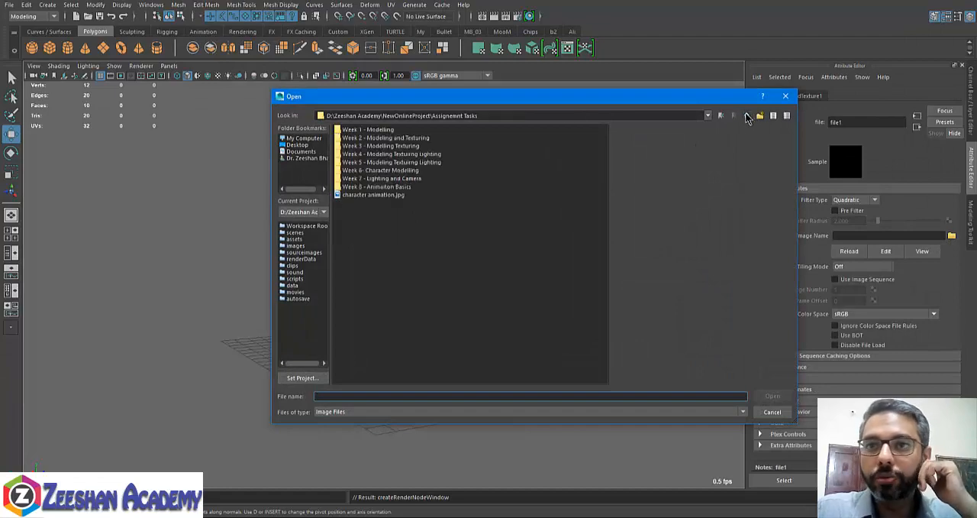
{"action": "left_click", "coordinate": [748, 116]}
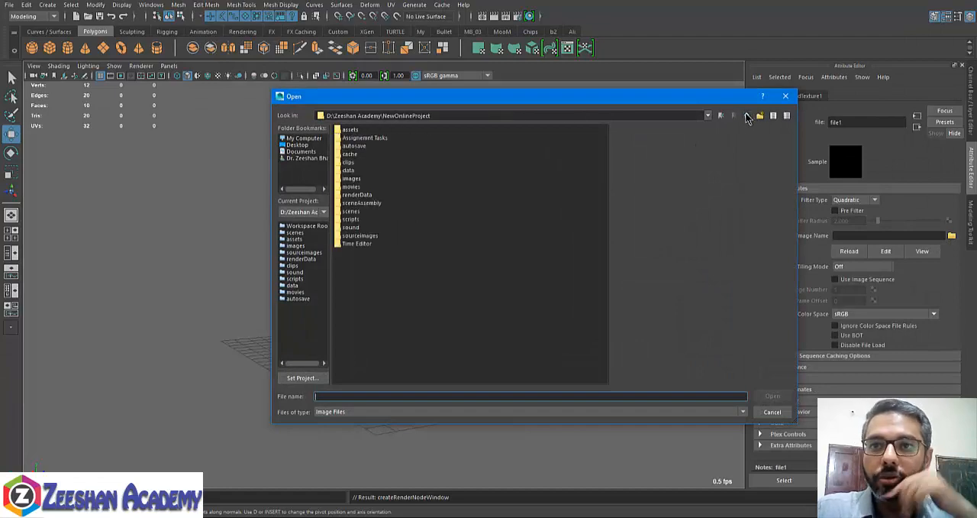
{"action": "double_click", "coordinate": [351, 178]}
{"action": "left_click", "coordinate": [378, 162]}
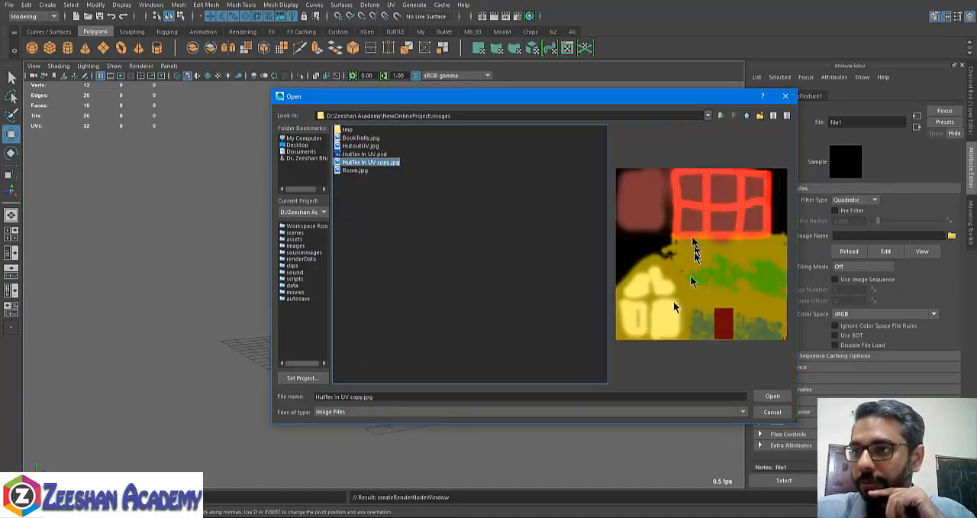
{"action": "left_click", "coordinate": [773, 397]}
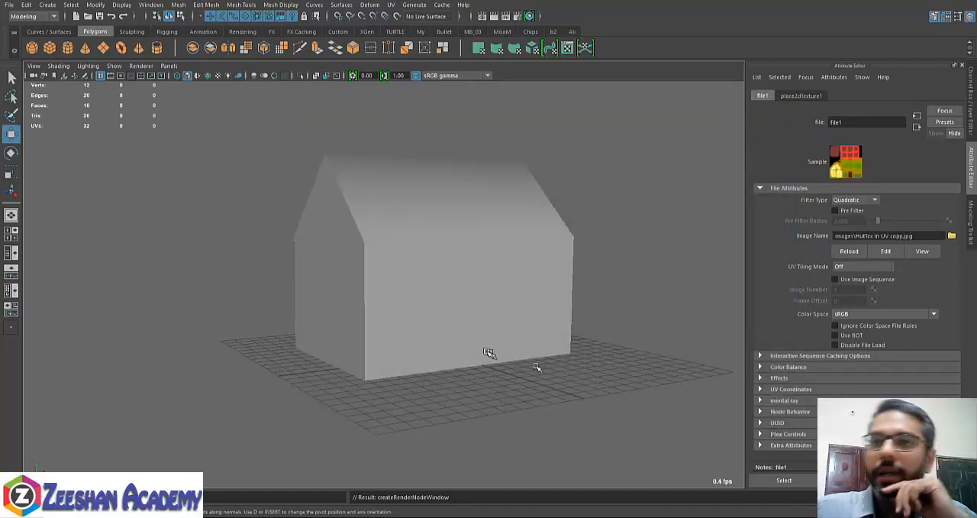
- Turn on textured display for the house in the perspective view and look at its door side
{"action": "mouse_move", "coordinate": [389, 312]}
{"action": "left_mouse_down", "text": "alt"}
{"action": "mouse_move", "coordinate": [433, 310]}
{"action": "mouse_move", "coordinate": [415, 328]}
{"action": "mouse_move", "coordinate": [535, 334]}
{"action": "left_mouse_up", "text": "alt"}
{"action": "key", "text": "6"}
{"action": "left_click_drag", "start_coordinate": [310, 341], "coordinate": [482, 398], "text": "alt"}
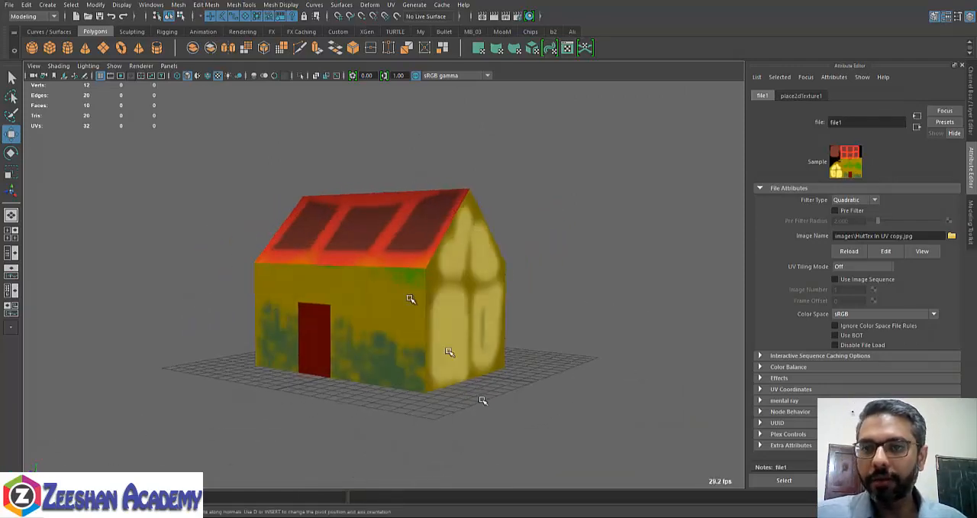
- Show the UV editor beside the perspective view and examine the selected house's UV shells over the painted texture
{"action": "left_click", "coordinate": [11, 290]}
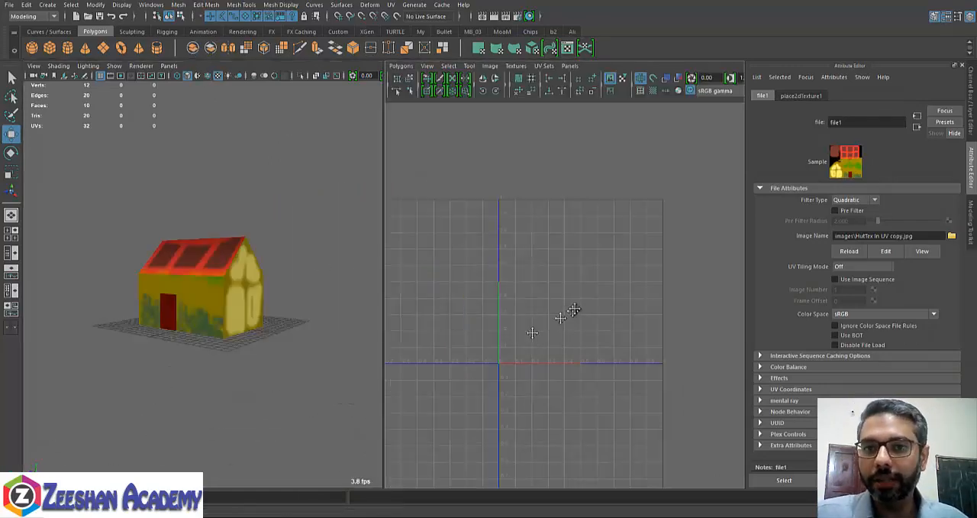
{"action": "left_click", "coordinate": [219, 295]}
{"action": "scroll", "coordinate": [562, 326], "scroll_direction": "up", "scroll_amount": 2}
{"action": "middle_click_drag", "start_coordinate": [582, 328], "coordinate": [555, 334], "text": "alt"}
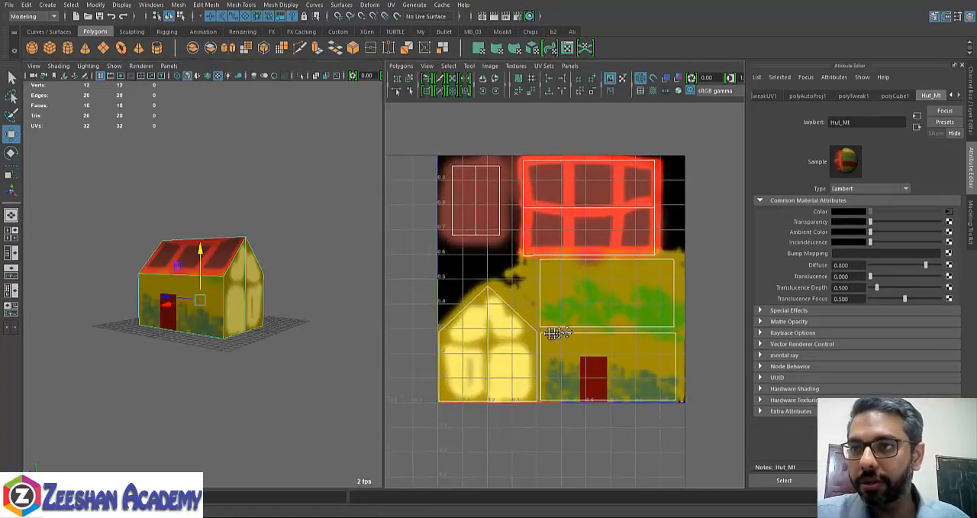
{"action": "right_click_drag", "start_coordinate": [555, 334], "coordinate": [620, 350], "text": "alt"}
{"action": "middle_click_drag", "start_coordinate": [602, 350], "coordinate": [599, 354], "text": "alt"}
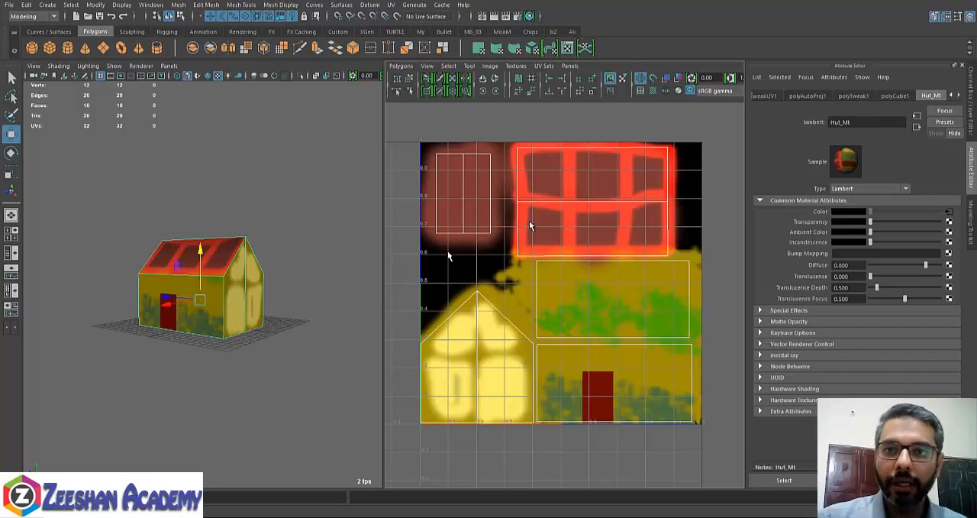
- Examine the painted texture on the house's walls, gables and roof from all around
{"action": "left_click", "coordinate": [283, 258]}
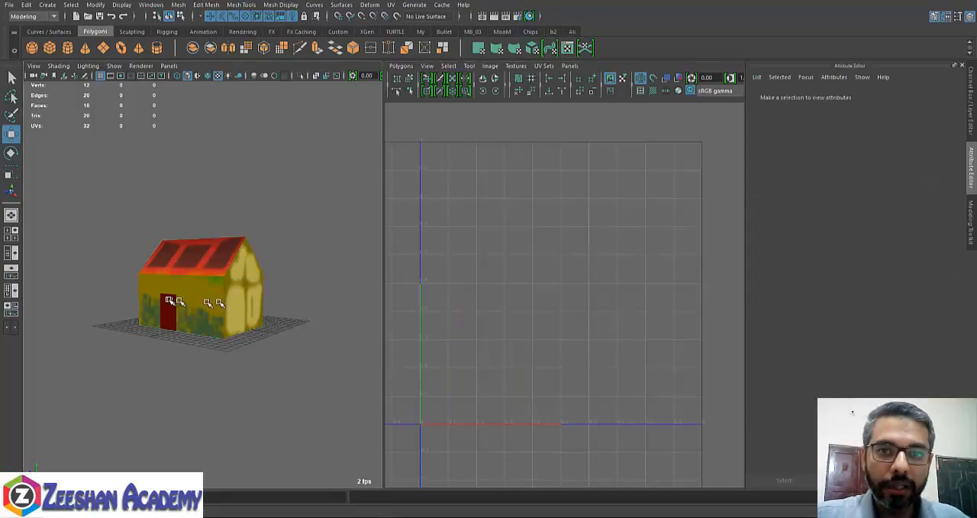
{"action": "left_click_drag", "start_coordinate": [175, 301], "coordinate": [218, 357], "text": "alt"}
{"action": "right_click_drag", "start_coordinate": [218, 357], "coordinate": [297, 286], "text": "alt"}
{"action": "right_click_drag", "start_coordinate": [343, 323], "coordinate": [203, 290], "text": "alt"}
{"action": "left_click_drag", "start_coordinate": [246, 295], "coordinate": [145, 283], "text": "alt"}
{"action": "left_click_drag", "start_coordinate": [246, 345], "coordinate": [304, 361], "text": "alt"}
{"action": "right_click_drag", "start_coordinate": [304, 361], "coordinate": [241, 300], "text": "alt"}
{"action": "left_click_drag", "start_coordinate": [285, 307], "coordinate": [254, 326], "text": "alt"}
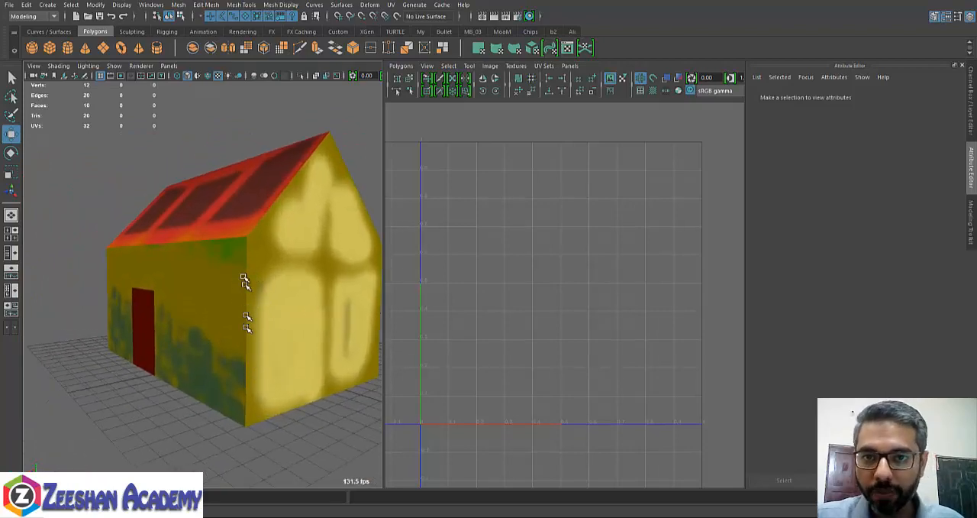
{"action": "left_click_drag", "start_coordinate": [244, 283], "coordinate": [348, 321], "text": "alt"}
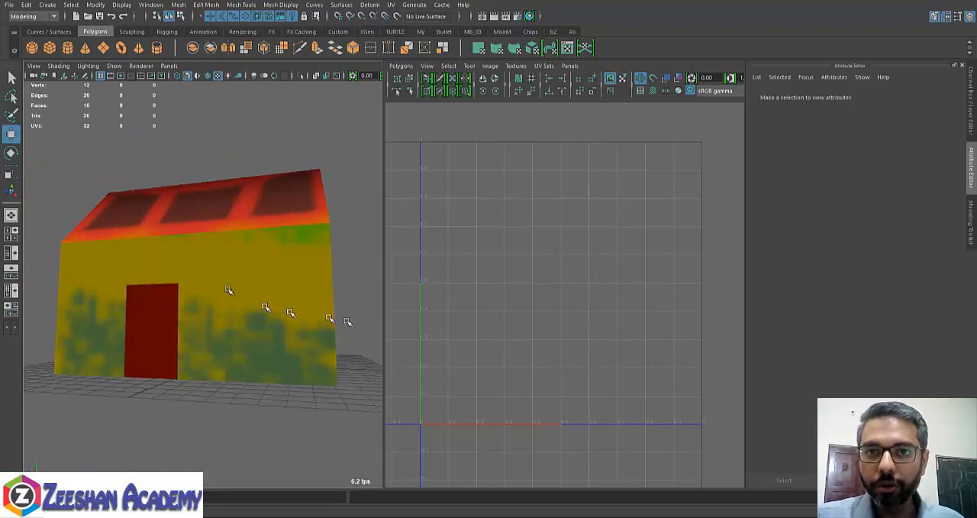
{"action": "left_click", "coordinate": [211, 281]}
{"action": "left_click_drag", "start_coordinate": [212, 281], "coordinate": [212, 230], "text": "alt"}
{"action": "left_click", "coordinate": [83, 153]}
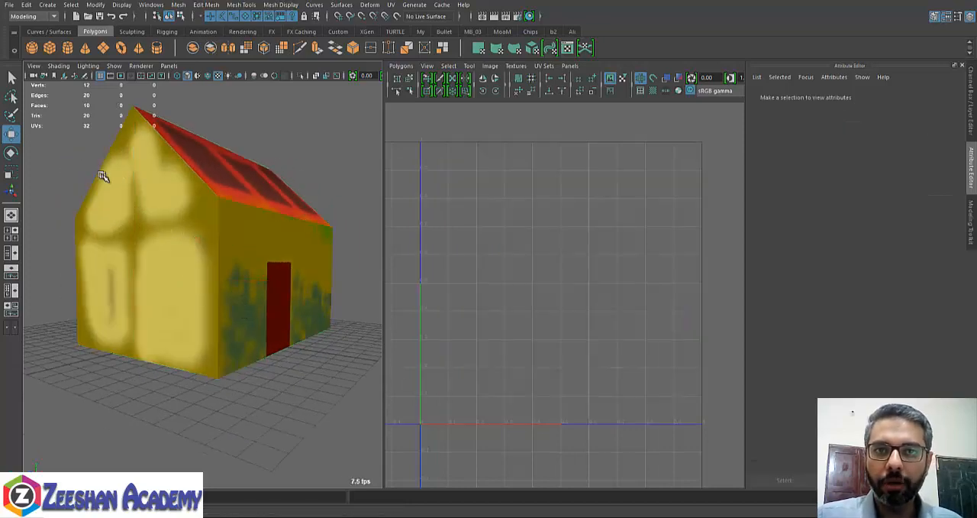
{"action": "left_click_drag", "start_coordinate": [101, 174], "coordinate": [283, 242], "text": "alt"}
{"action": "scroll", "coordinate": [174, 212], "scroll_direction": "down", "scroll_amount": 5}
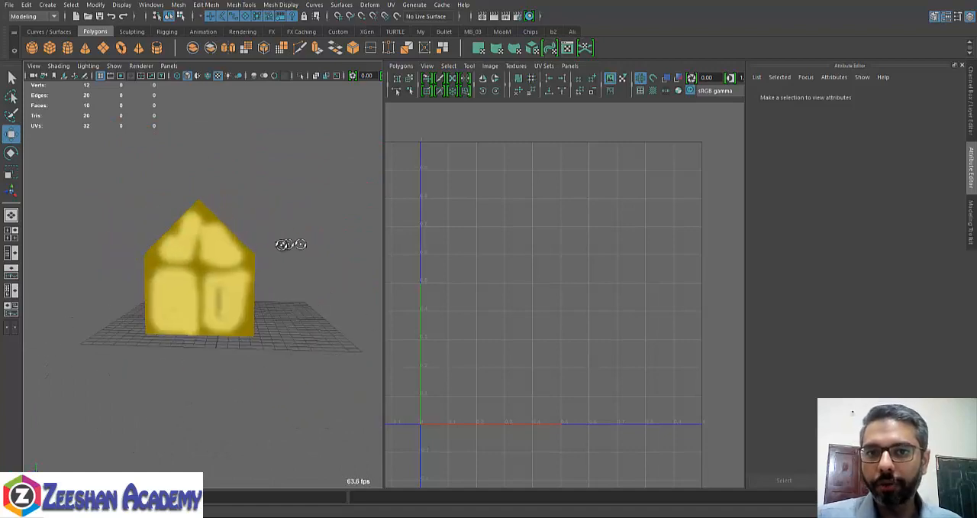
{"action": "left_click", "coordinate": [219, 271]}
{"action": "left_click_drag", "start_coordinate": [209, 280], "coordinate": [259, 274], "text": "alt"}
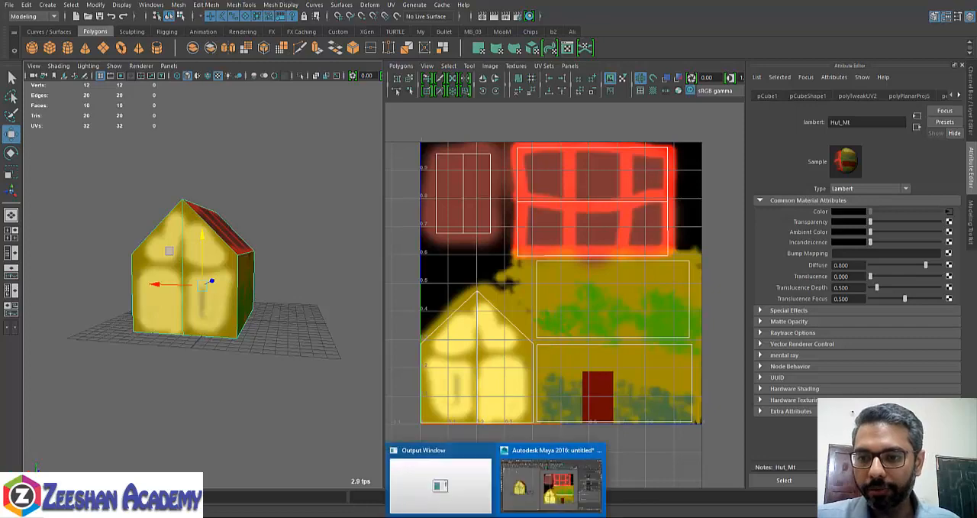
- Switch to Photoshop, close HutTex In UV.psd and open the UV layout image HutoutUV.jpg
{"action": "left_click", "coordinate": [439, 485]}
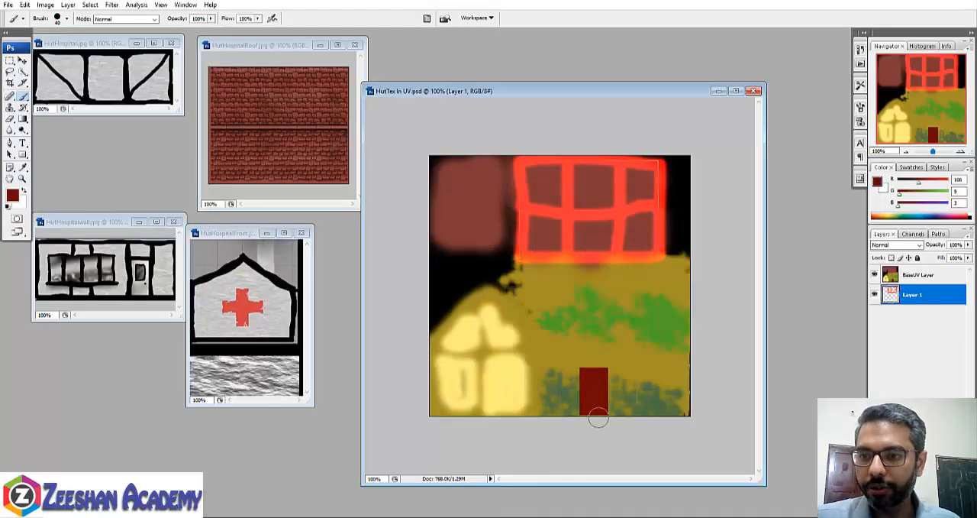
{"action": "left_click", "coordinate": [754, 90]}
{"action": "left_click", "coordinate": [8, 4]}
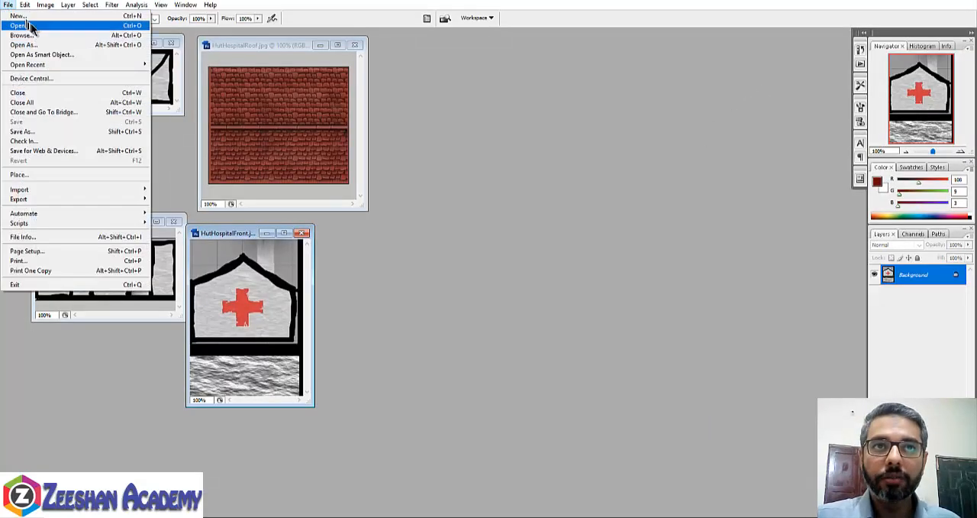
{"action": "left_click", "coordinate": [31, 21]}
{"action": "double_click", "coordinate": [480, 172]}
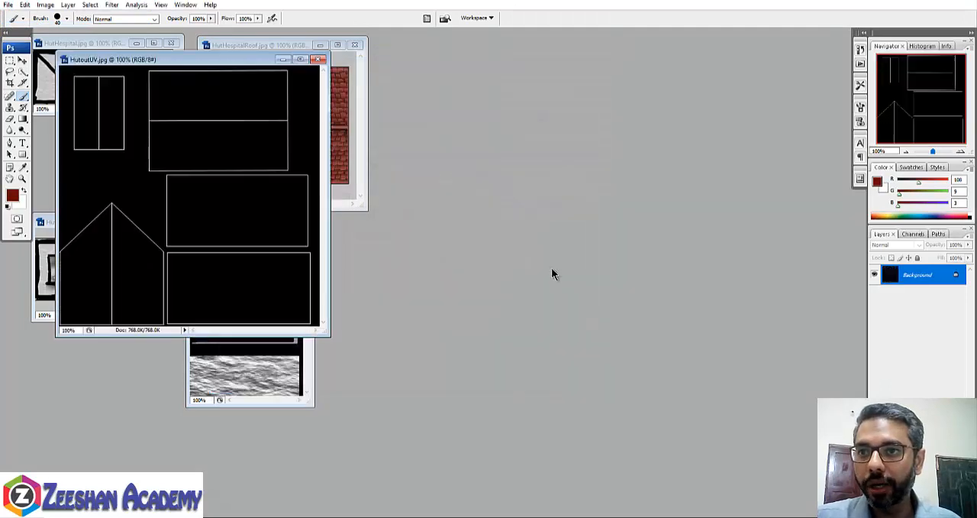
- Move the HutoutUV.jpg window clear of the reference images and enlarge it around the canvas
{"action": "left_click_drag", "start_coordinate": [191, 60], "coordinate": [546, 118]}
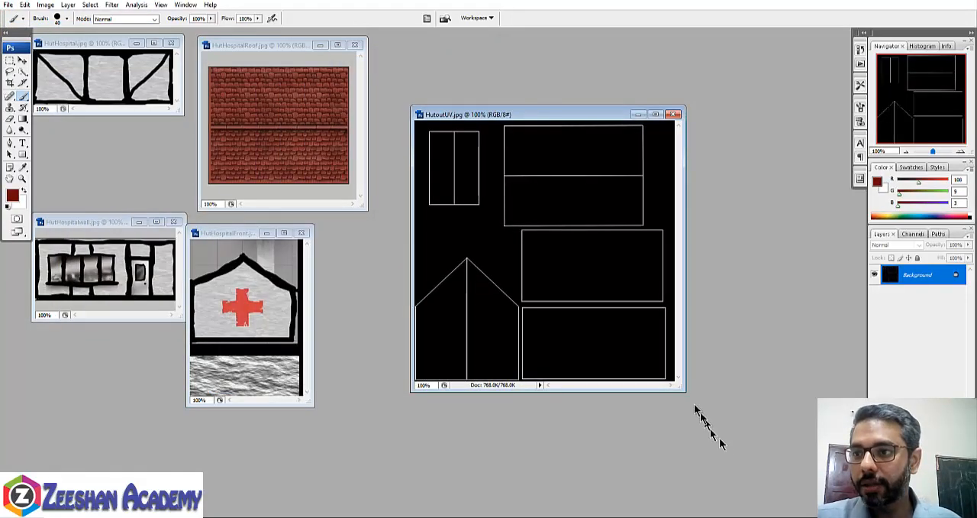
{"action": "left_click_drag", "start_coordinate": [686, 393], "coordinate": [722, 430]}
{"action": "left_click_drag", "start_coordinate": [765, 478], "coordinate": [791, 503]}
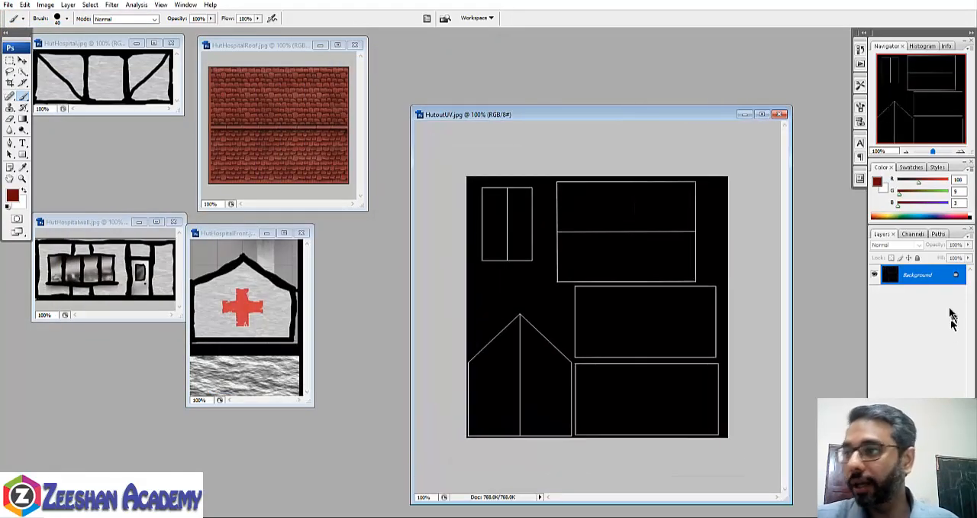
- Convert the UV layout's Background to Layer 0 and add an empty Layer 1 beneath it
{"action": "double_click", "coordinate": [925, 277]}
{"action": "left_click", "coordinate": [598, 113]}
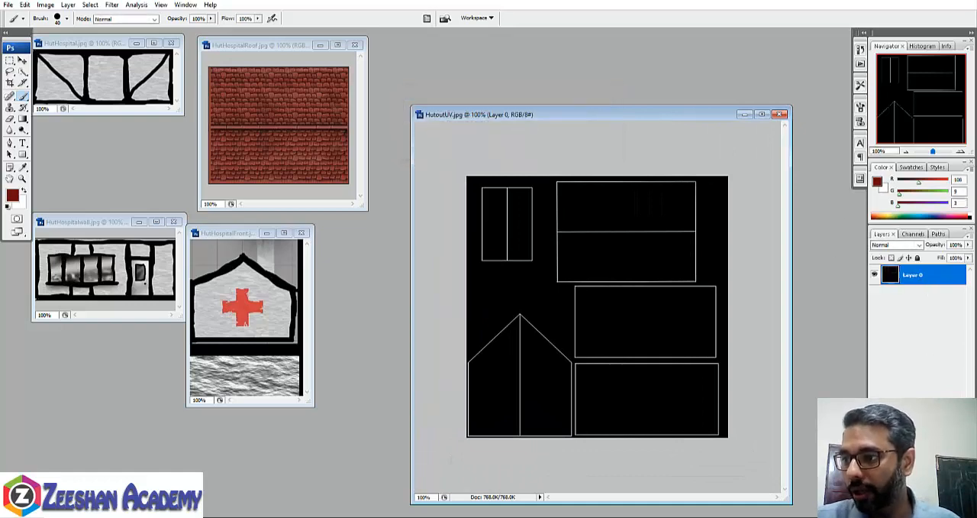
{"action": "left_click", "coordinate": [949, 510]}
{"action": "left_click_drag", "start_coordinate": [894, 276], "coordinate": [897, 320]}
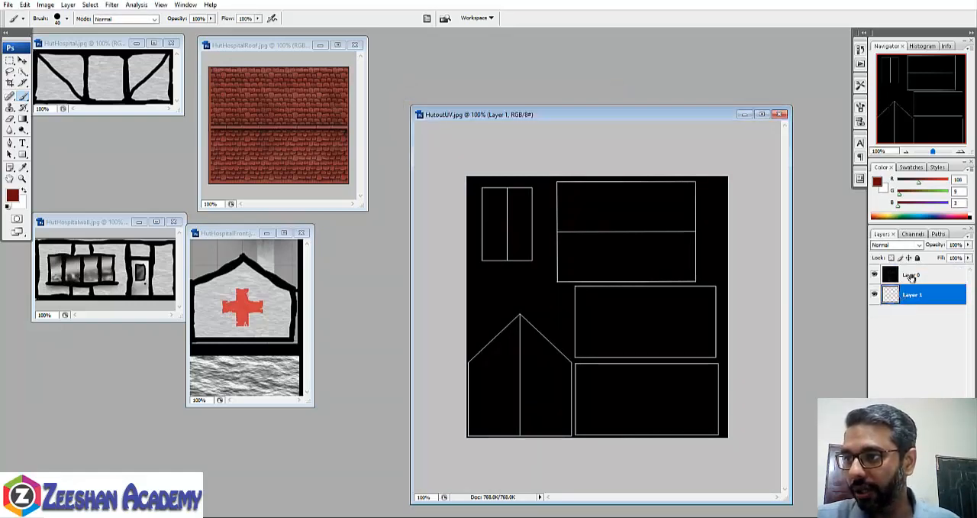
- Set the blend mode of Layer 0 with the UV lines to Screen
{"action": "left_click", "coordinate": [912, 277]}
{"action": "left_click", "coordinate": [920, 245]}
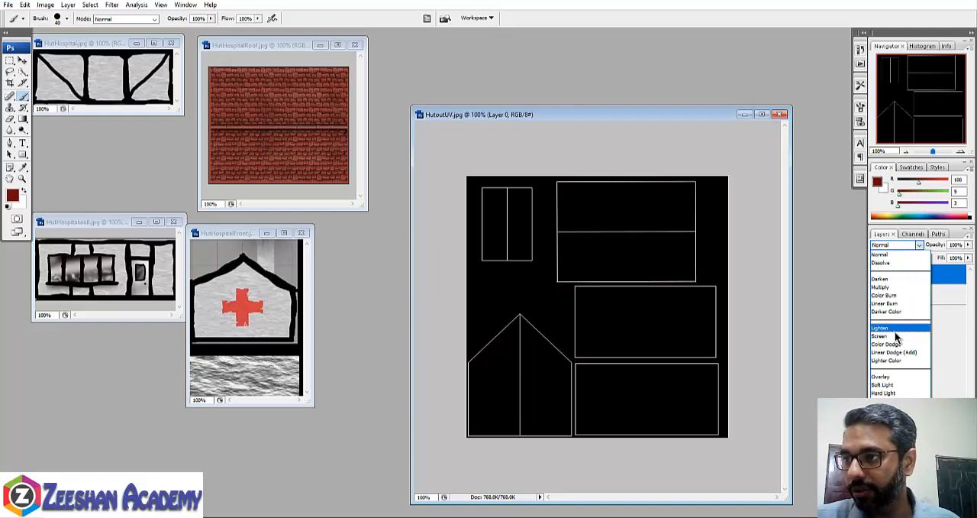
{"action": "left_click", "coordinate": [892, 336]}
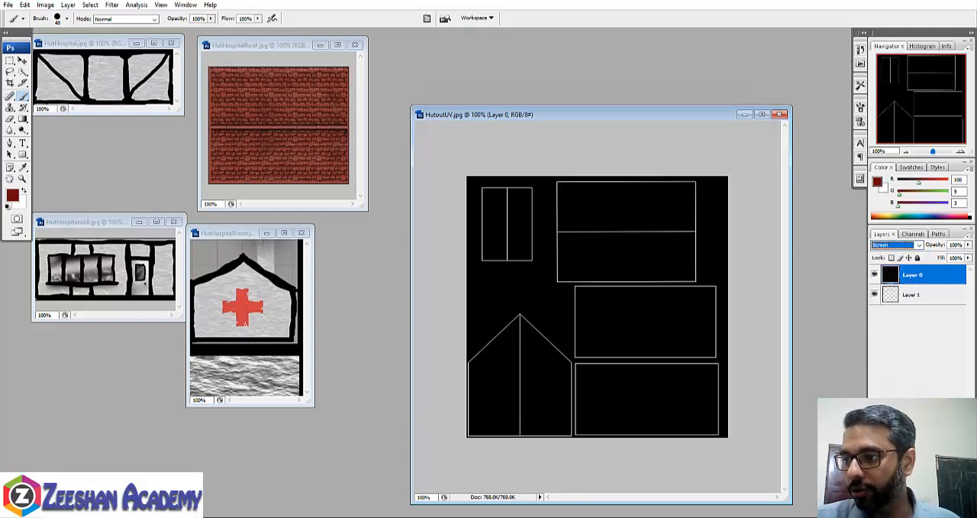
- Fully lock Layer 0 holding the UV lines and make Layer 1 the active layer
{"action": "left_click", "coordinate": [917, 257]}
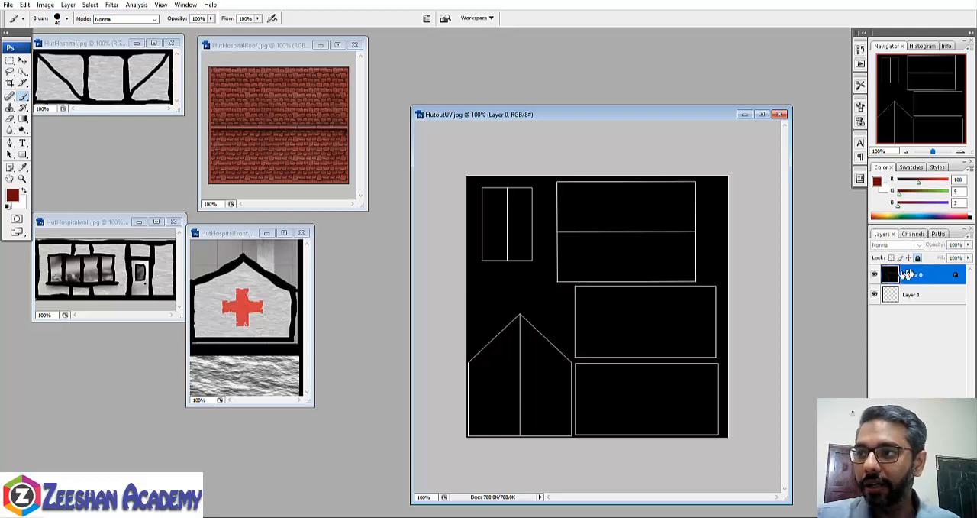
{"action": "left_click", "coordinate": [910, 297]}
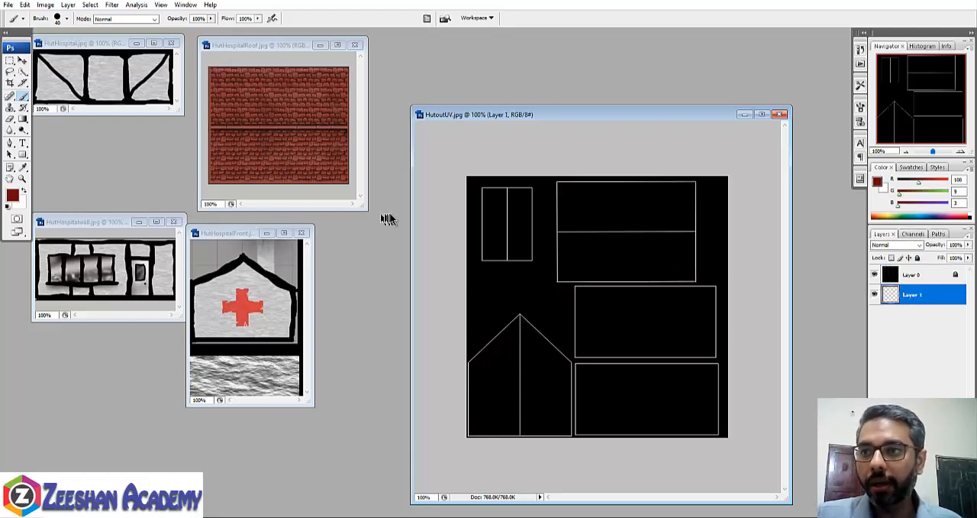
- Copy the HutHospitalFront image into HutoutUV.jpg and place it over the gabled UV shell
{"action": "left_click_drag", "start_coordinate": [100, 45], "coordinate": [106, 70]}
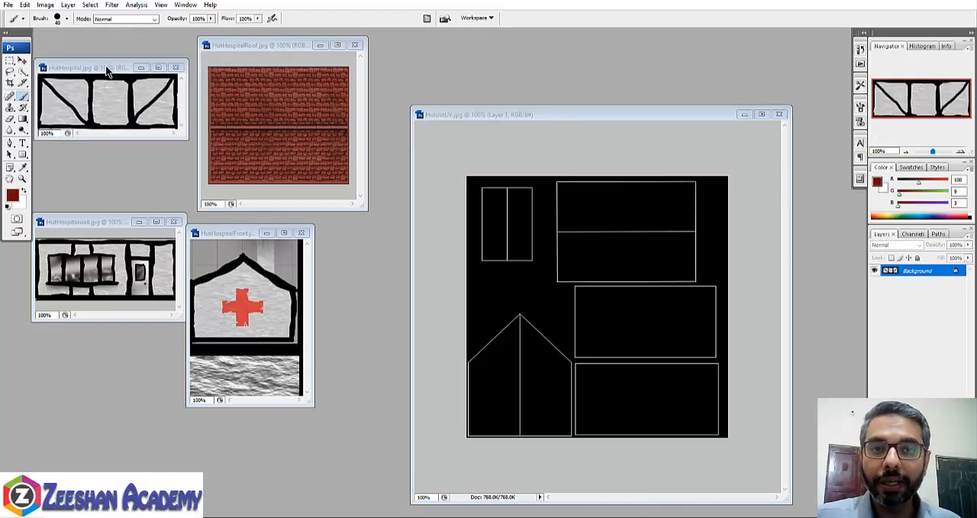
{"action": "left_click_drag", "start_coordinate": [245, 232], "coordinate": [299, 235]}
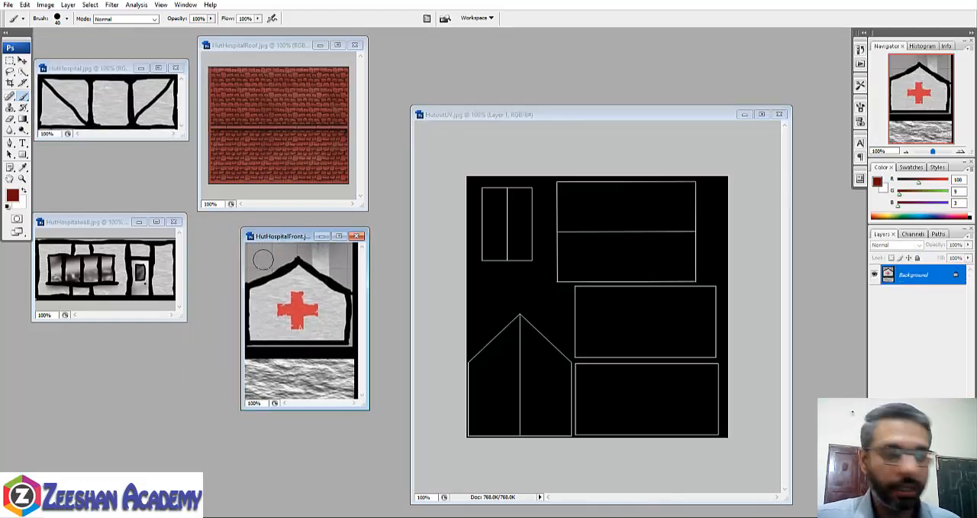
{"action": "key", "text": "v"}
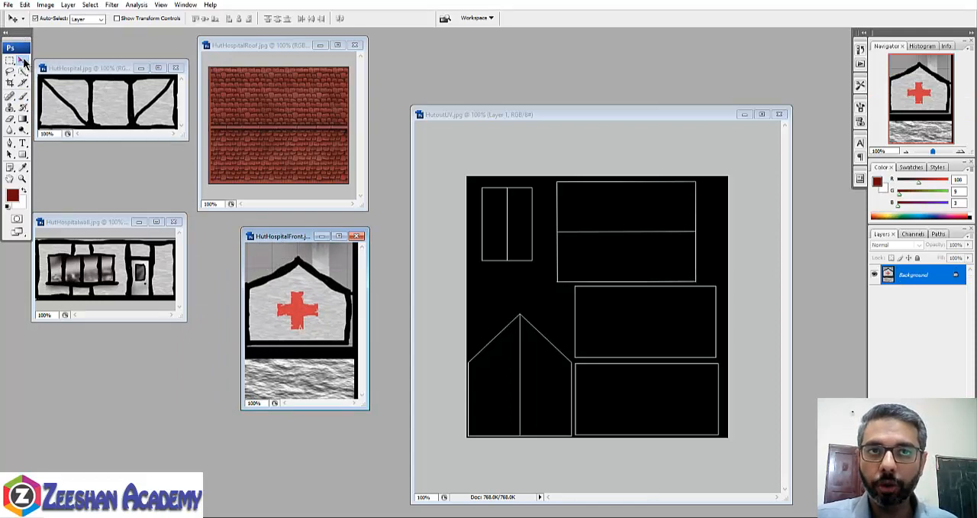
{"action": "left_click_drag", "start_coordinate": [287, 336], "coordinate": [535, 359]}
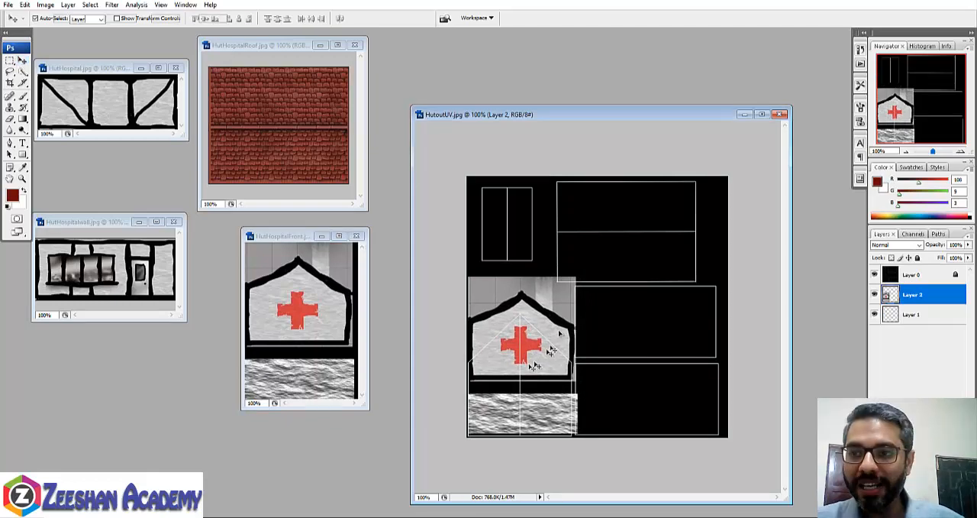
{"action": "key", "text": "ctrl+t"}
{"action": "left_click_drag", "start_coordinate": [576, 278], "coordinate": [561, 305], "text": "shift"}
{"action": "left_click_drag", "start_coordinate": [507, 394], "coordinate": [505, 405]}
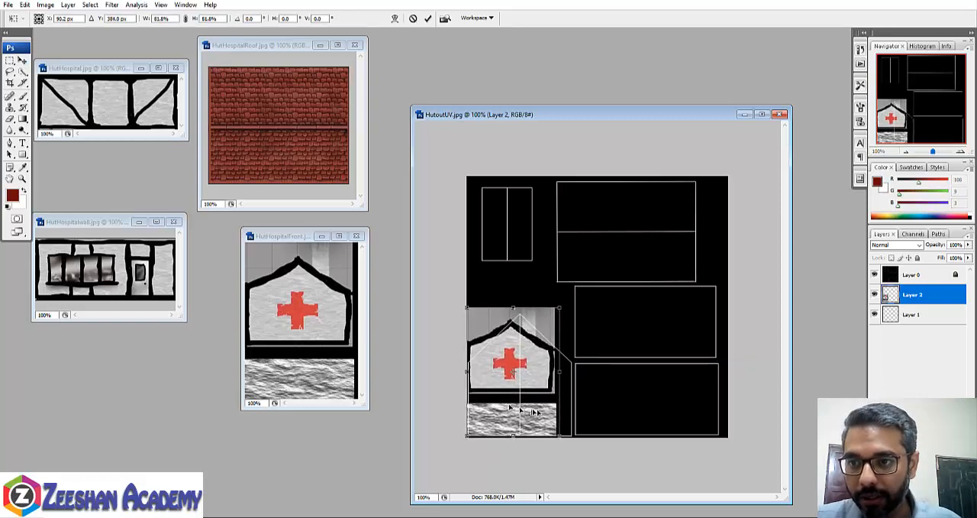
{"action": "left_click_drag", "start_coordinate": [560, 377], "coordinate": [581, 371]}
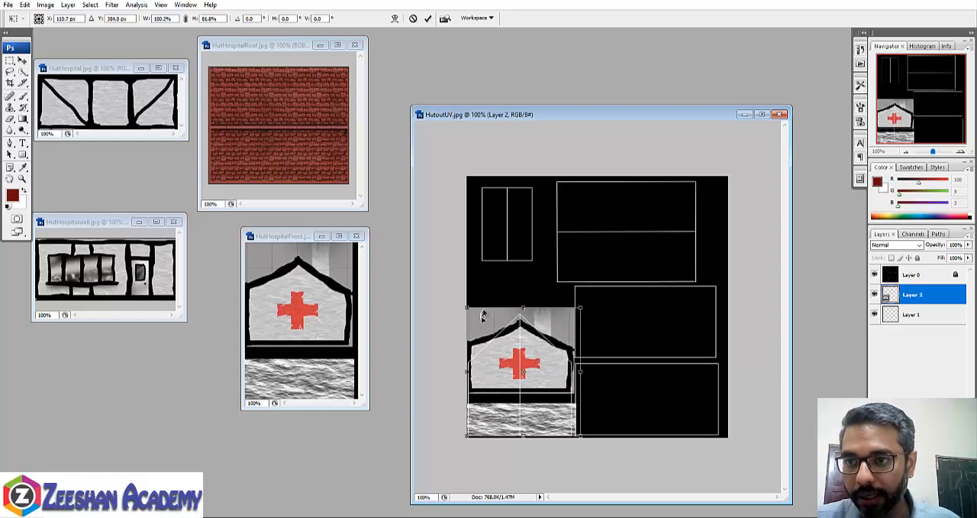
{"action": "left_click_drag", "start_coordinate": [523, 305], "coordinate": [522, 299]}
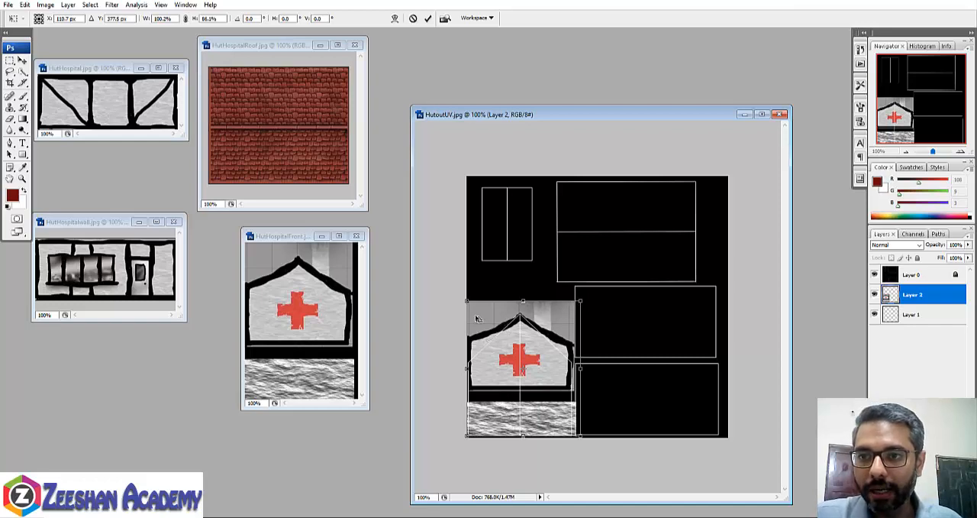
{"action": "left_click_drag", "start_coordinate": [466, 302], "coordinate": [467, 330]}
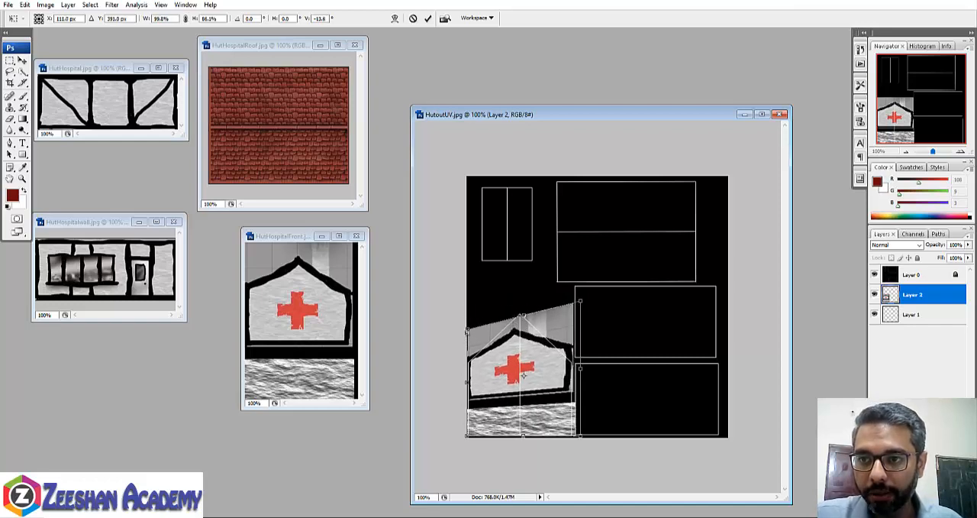
{"action": "left_click_drag", "start_coordinate": [524, 317], "coordinate": [528, 302]}
{"action": "key", "text": "ctrl+z"}
{"action": "key", "text": "ctrl+z"}
{"action": "key", "text": "ctrl+z"}
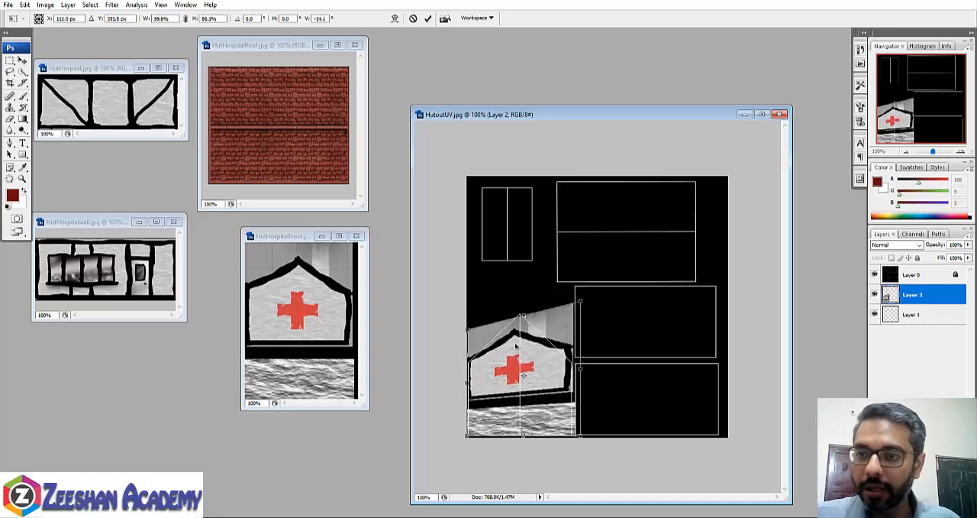
{"action": "key", "text": "ctrl+z"}
{"action": "key", "text": "Escape"}
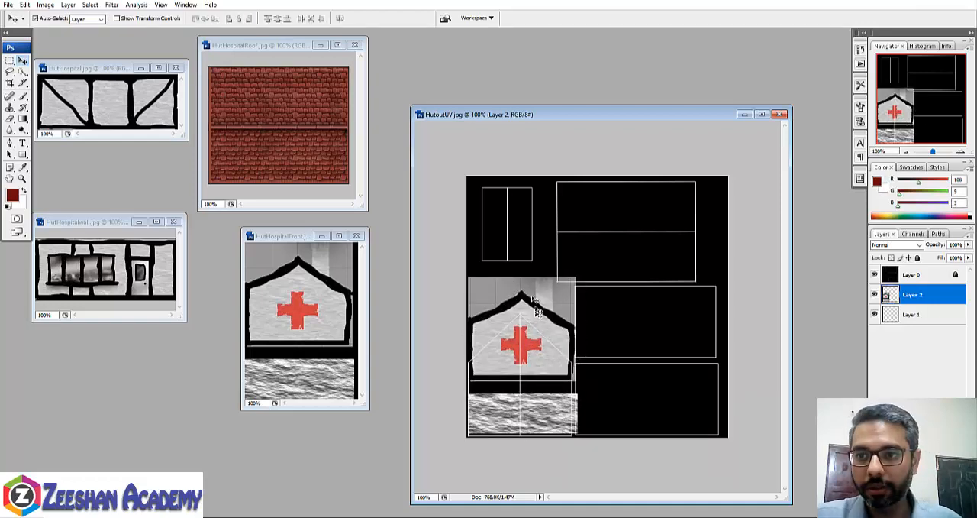
- Squash the front image vertically to about 81% so its roof peak meets the top of the gabled UV shell
{"action": "key", "text": "ctrl+t"}
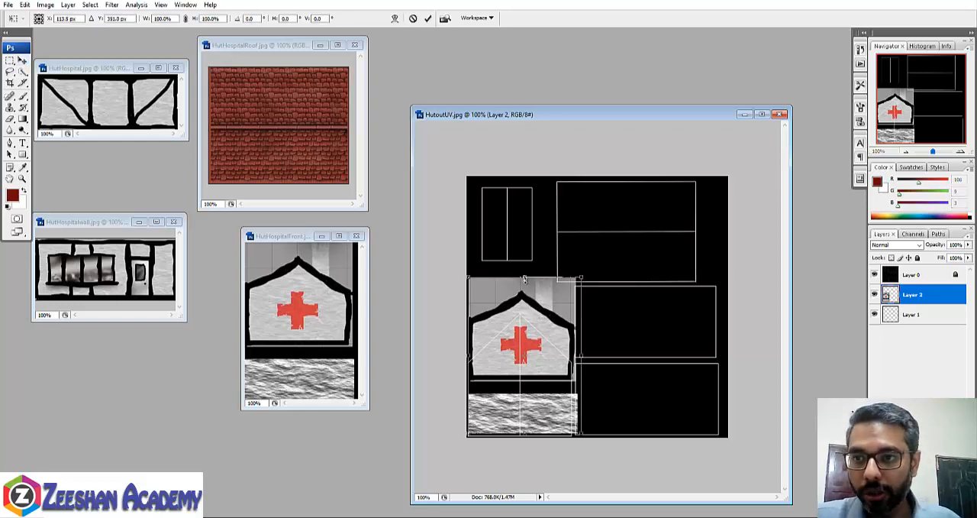
{"action": "left_click_drag", "start_coordinate": [524, 279], "coordinate": [523, 309]}
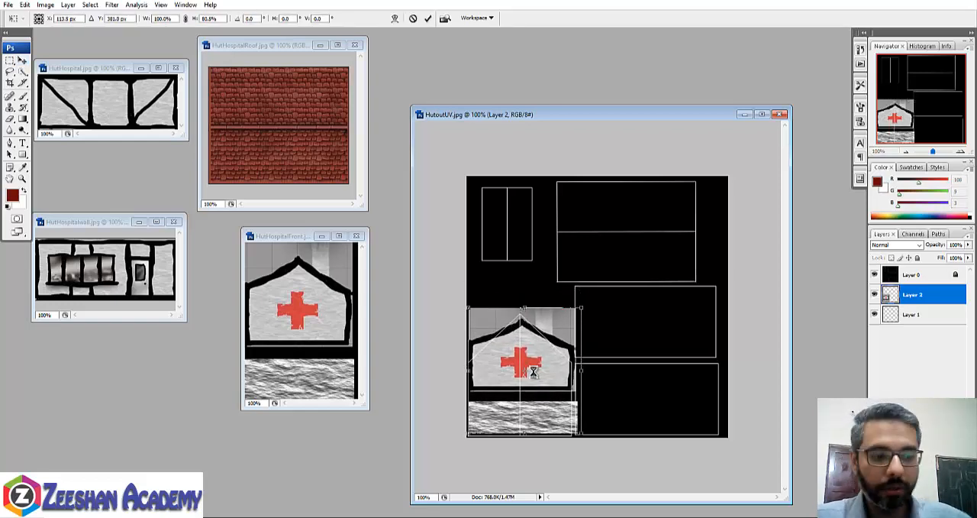
{"action": "key", "text": "Return"}
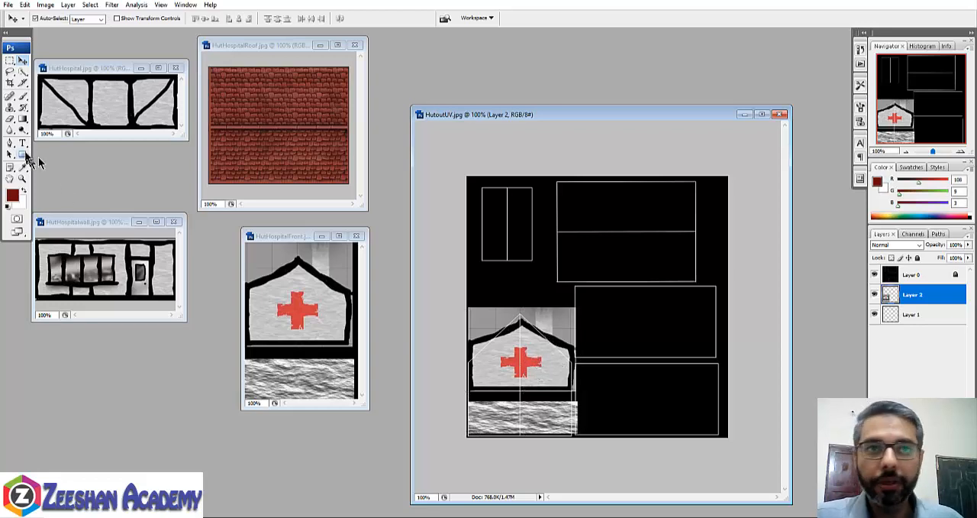
- Sample the black of the front image's outline and paint the roof edges and wall borders along the gabled UV shell with a 20 px brush
{"action": "left_click", "coordinate": [23, 97]}
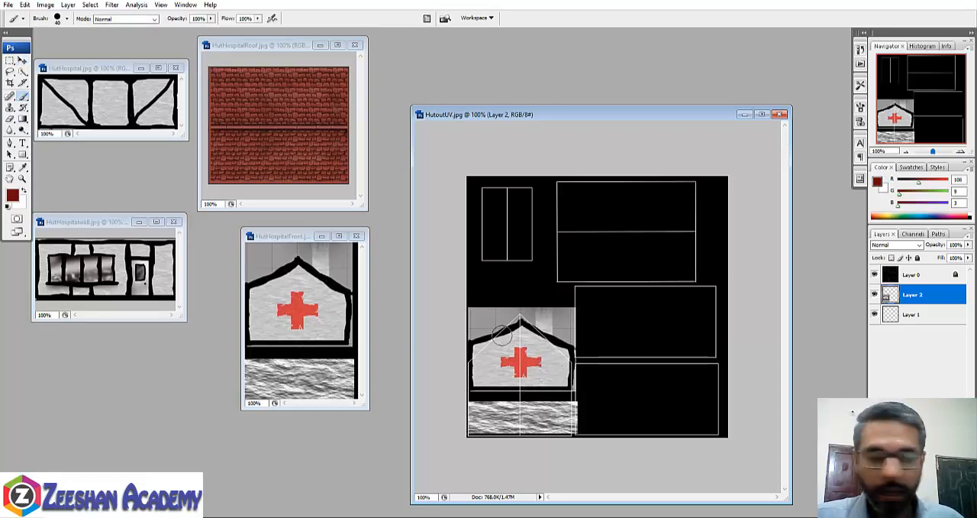
{"action": "key", "text": "p"}
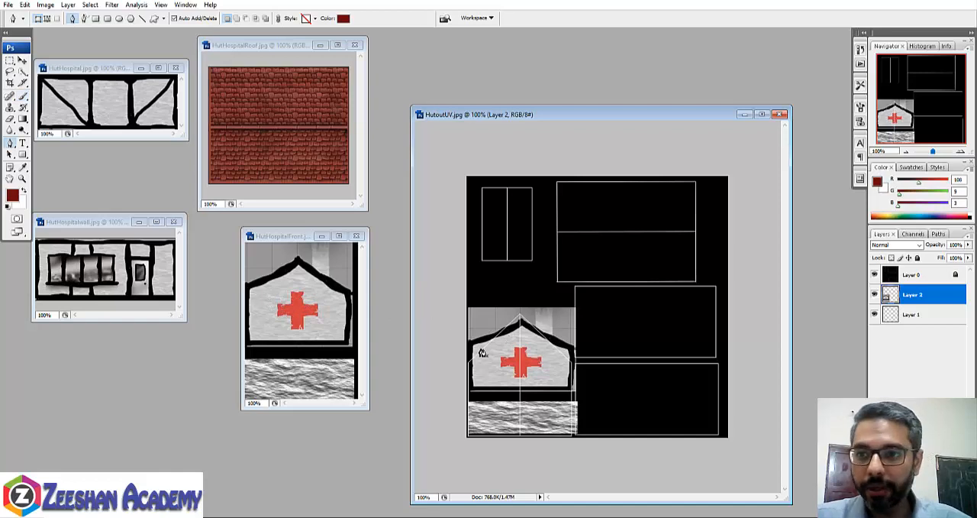
{"action": "left_click", "coordinate": [23, 166]}
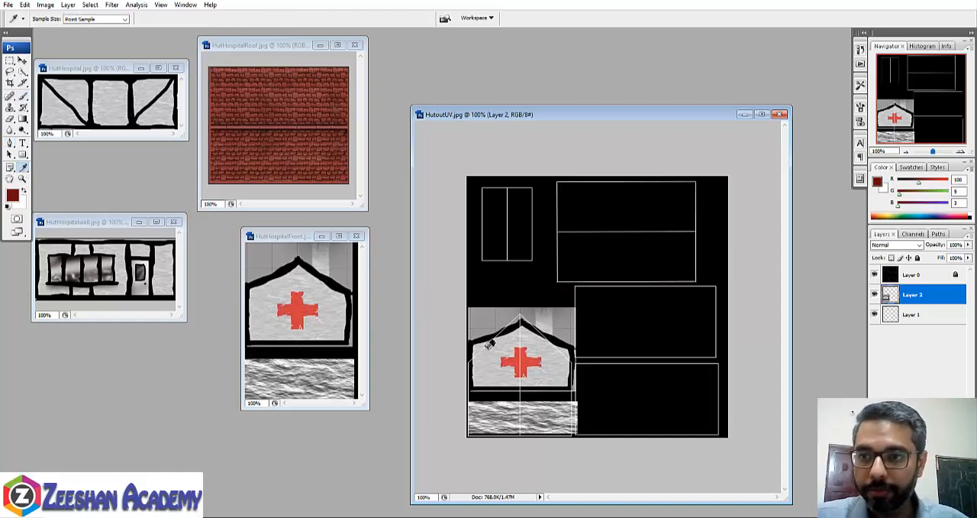
{"action": "left_click", "coordinate": [484, 339]}
{"action": "left_click", "coordinate": [23, 97]}
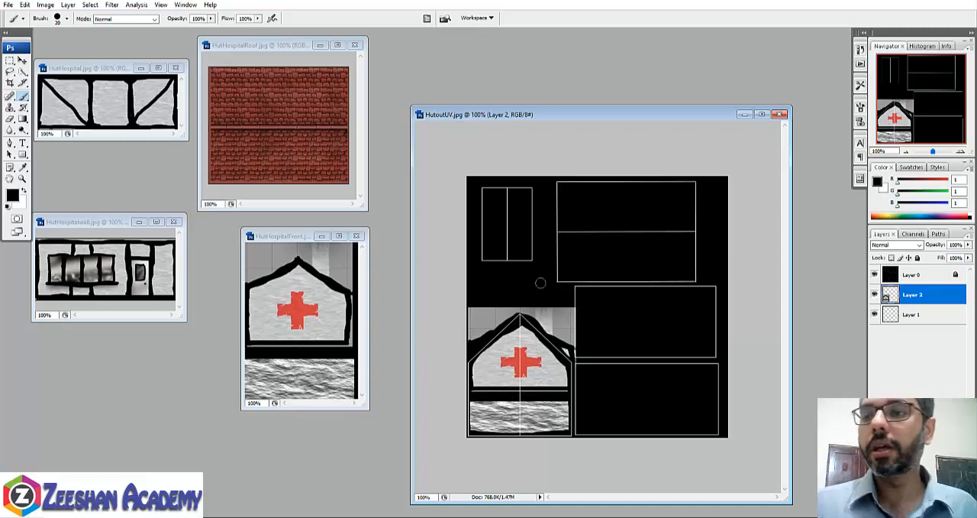
- Copy the timber-framed HutHospital.jpg image into HutoutUV.jpg over the upper of the two wall rectangles
{"action": "left_click", "coordinate": [99, 76]}
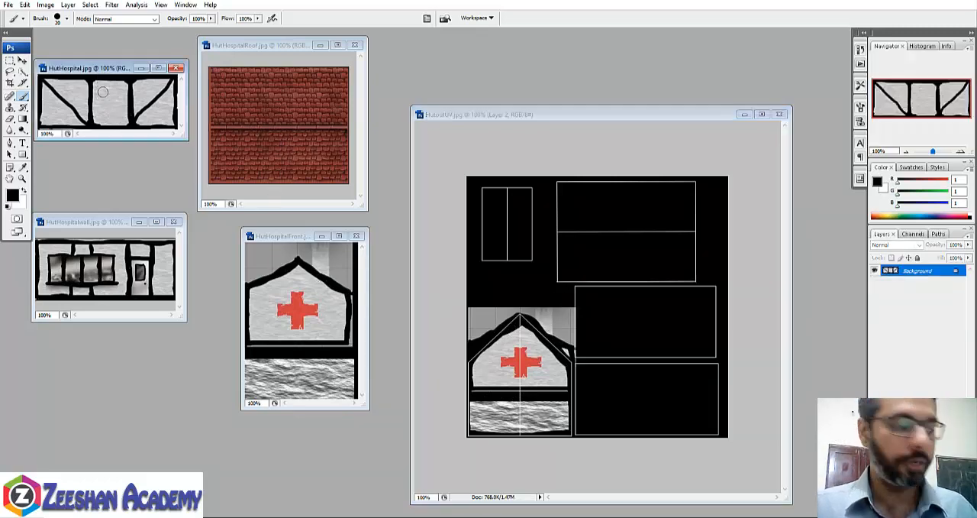
{"action": "key", "text": "v"}
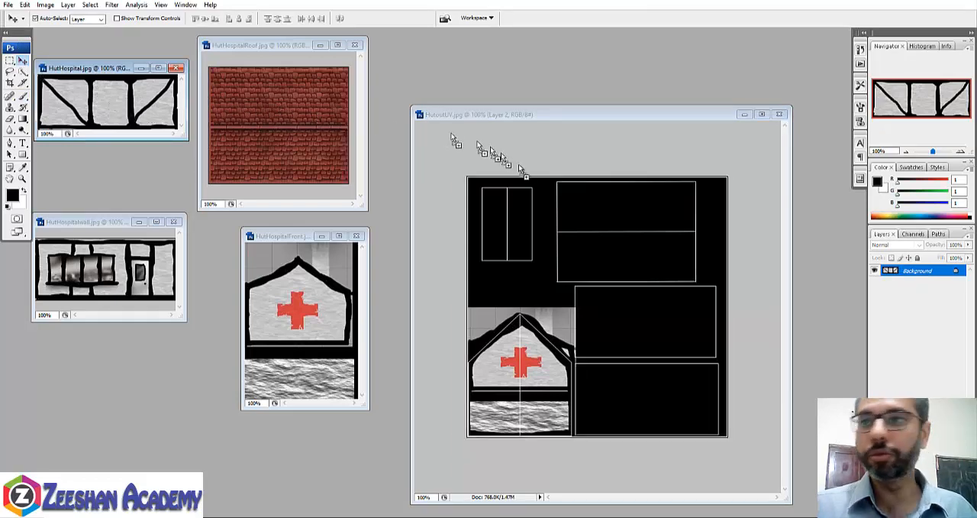
{"action": "left_click", "coordinate": [633, 316]}
{"action": "key", "text": "ctrl+v"}
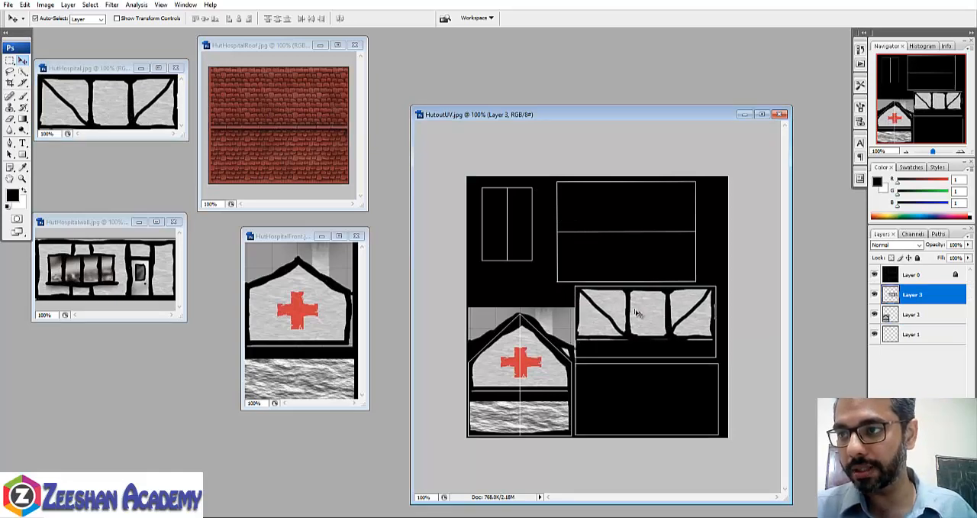
- Stretch the timber-framed wall image downwards and slightly wider to fill the upper wall rectangle of the UV layout
{"action": "key", "text": "ctrl+t"}
{"action": "left_click_drag", "start_coordinate": [643, 336], "coordinate": [644, 356]}
{"action": "left_click_drag", "start_coordinate": [715, 320], "coordinate": [718, 321]}
{"action": "key", "text": "Return"}
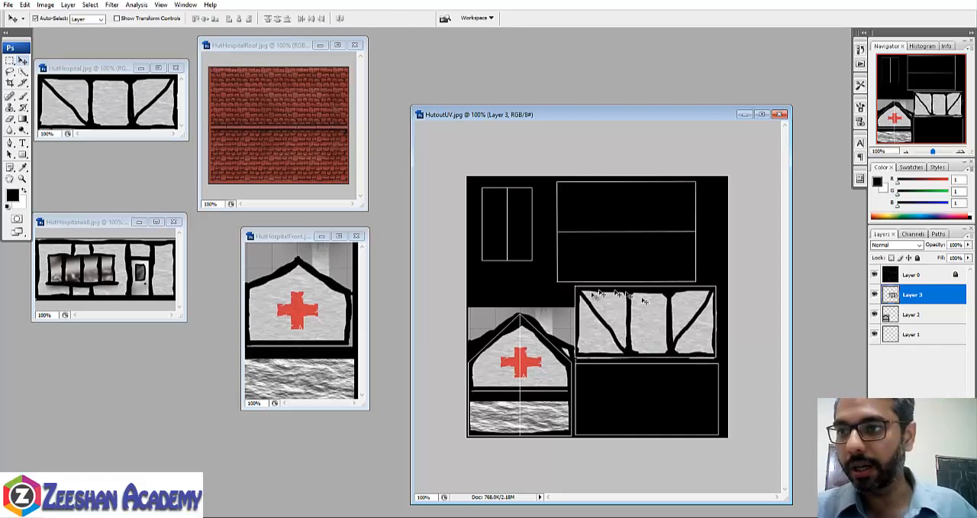
{"action": "left_click_drag", "start_coordinate": [605, 342], "coordinate": [614, 354]}
{"action": "key", "text": "ctrl+z"}
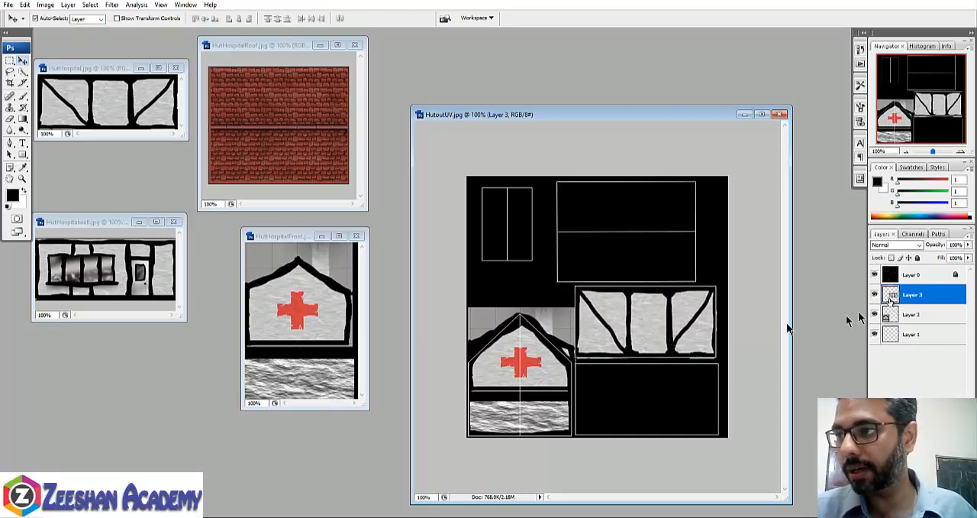
- Copy the HutHospitalwall.jpg image onto the lower wall rectangle and stretch it to 102.9% width and 123.1% height
{"action": "left_click", "coordinate": [107, 263]}
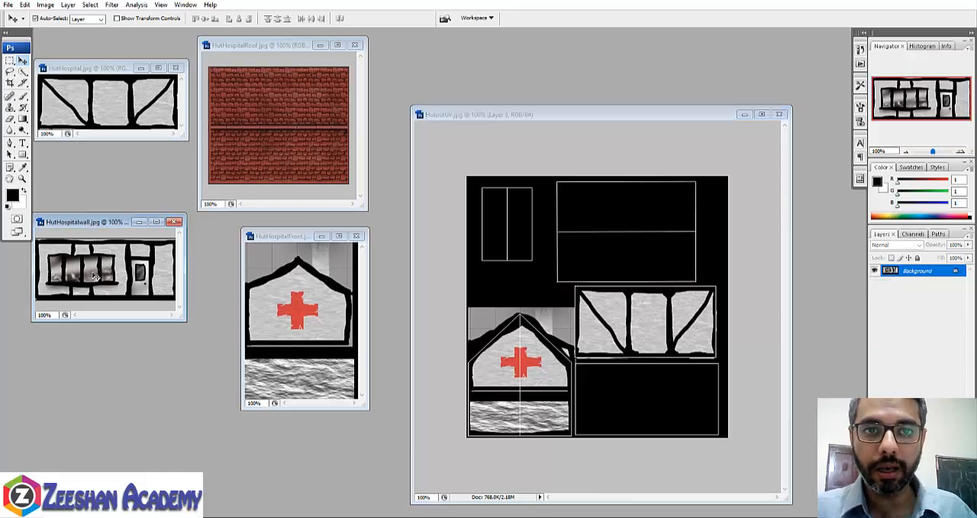
{"action": "left_click_drag", "start_coordinate": [92, 277], "coordinate": [634, 400]}
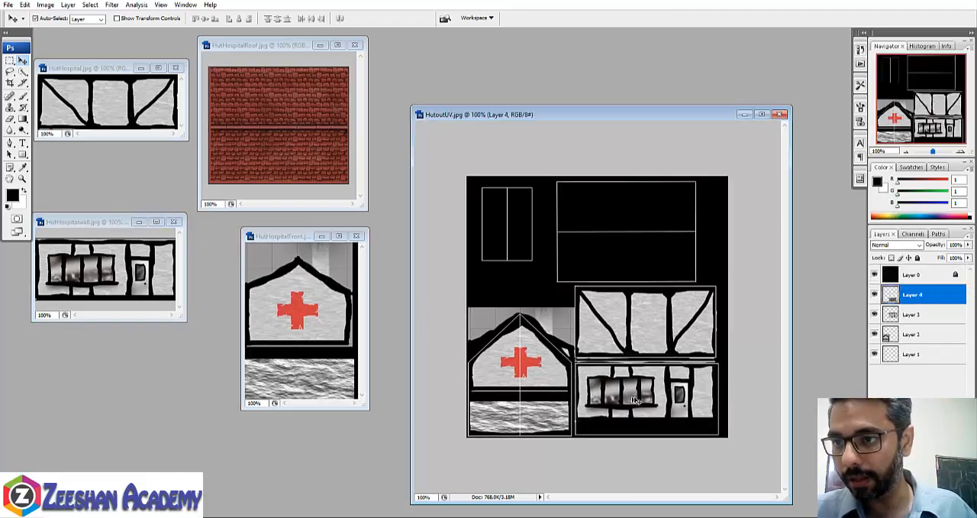
{"action": "key", "text": "ctrl+t"}
{"action": "left_click_drag", "start_coordinate": [716, 424], "coordinate": [648, 439]}
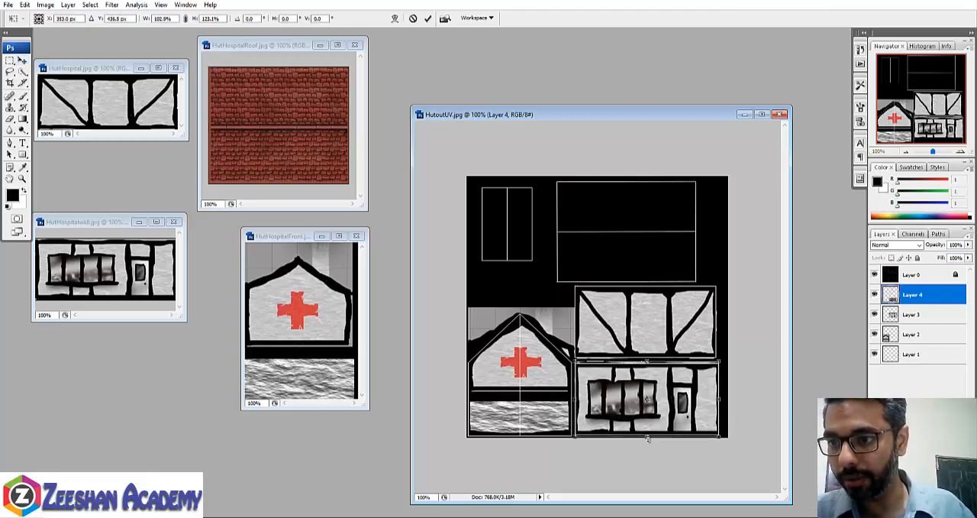
{"action": "key", "text": "Return"}
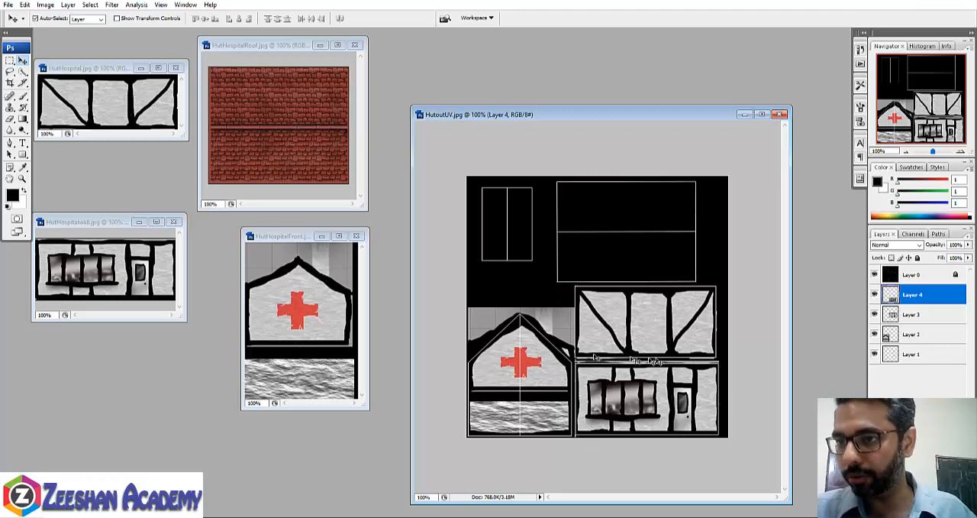
- Copy the brick HutHospitalRoof.jpg image onto the roof rectangles and reduce its height to about 88% to fit the UV lines
{"action": "left_click", "coordinate": [248, 126]}
{"action": "left_click_drag", "start_coordinate": [248, 126], "coordinate": [603, 261]}
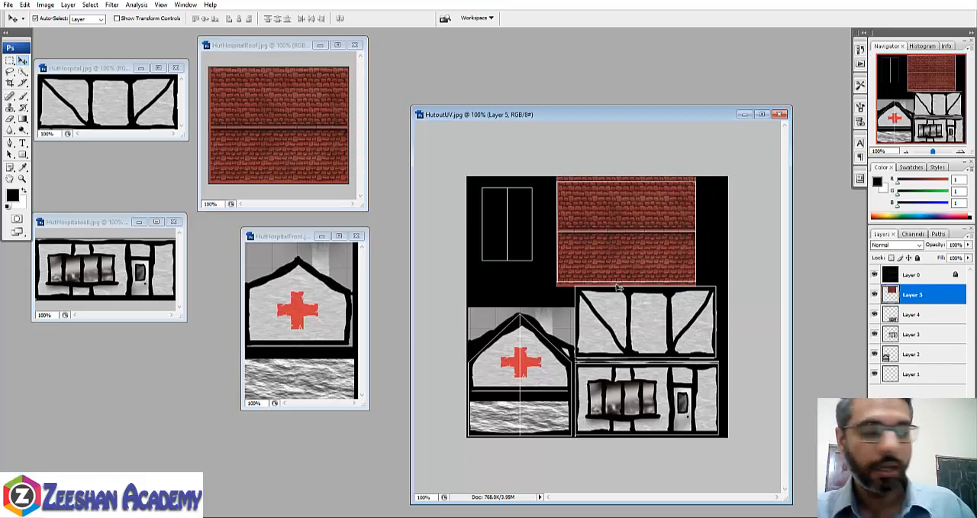
{"action": "key", "text": "ctrl+t"}
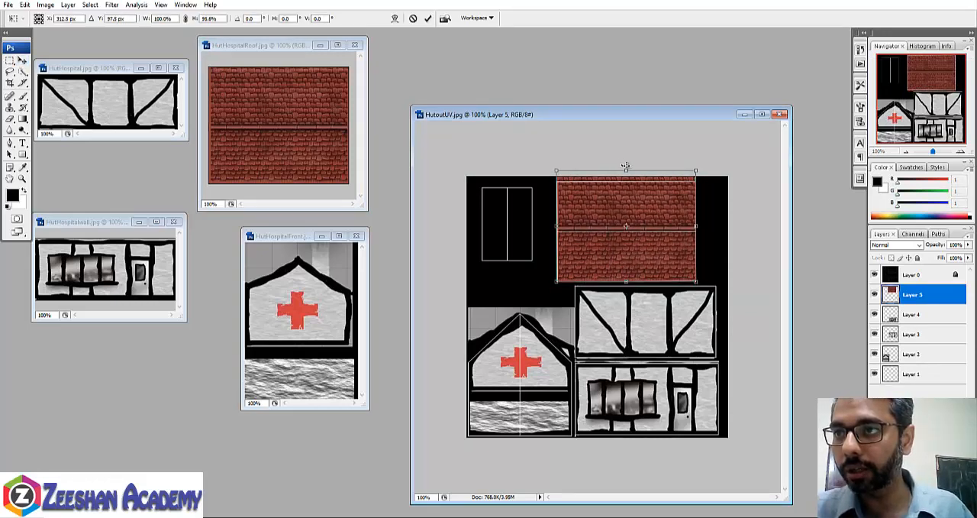
{"action": "left_click_drag", "start_coordinate": [627, 168], "coordinate": [628, 176]}
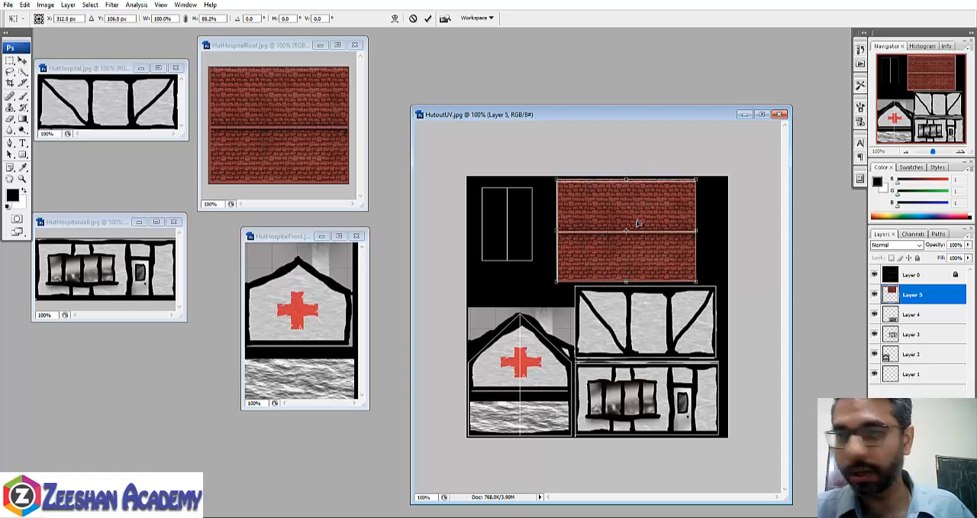
{"action": "key", "text": "Return"}
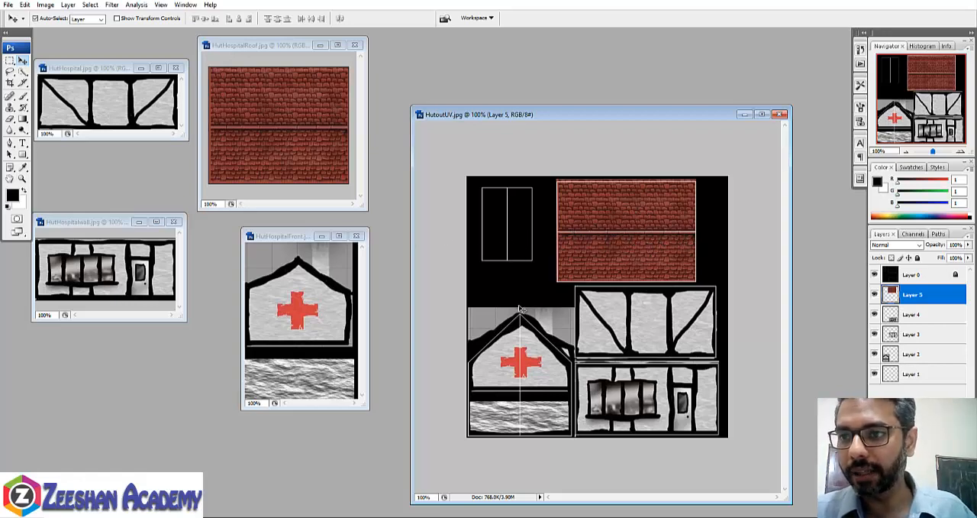
{"action": "left_click", "coordinate": [644, 327]}
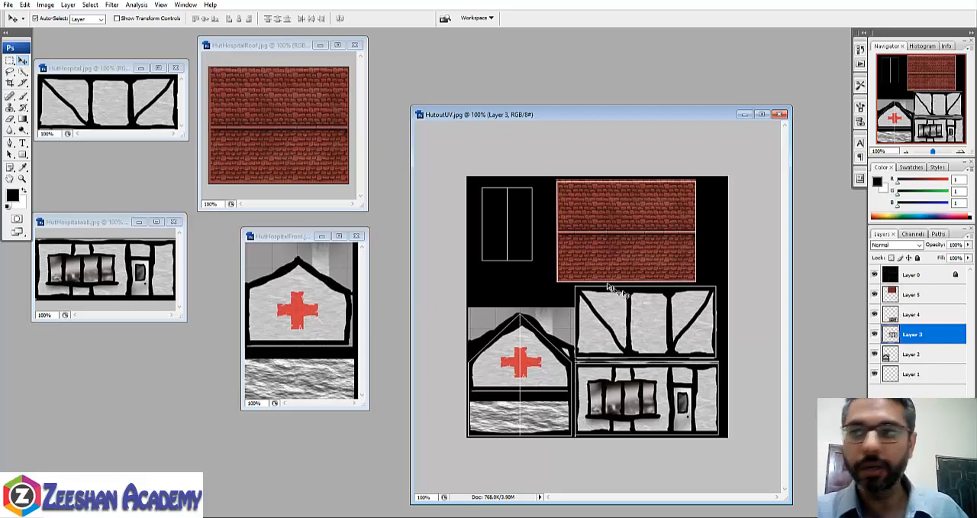
{"action": "left_click_drag", "start_coordinate": [632, 325], "coordinate": [593, 292], "text": "alt"}
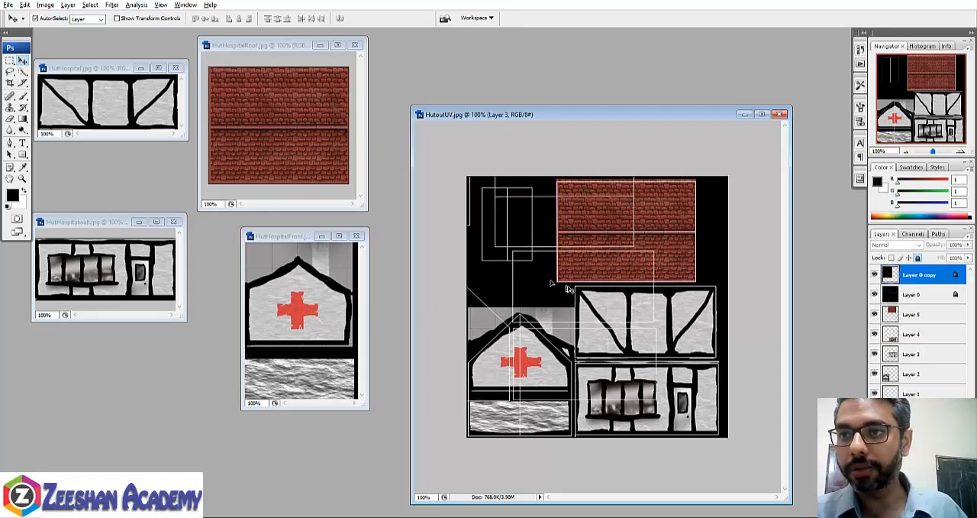
{"action": "key", "text": "ctrl+z"}
{"action": "left_click", "coordinate": [915, 332]}
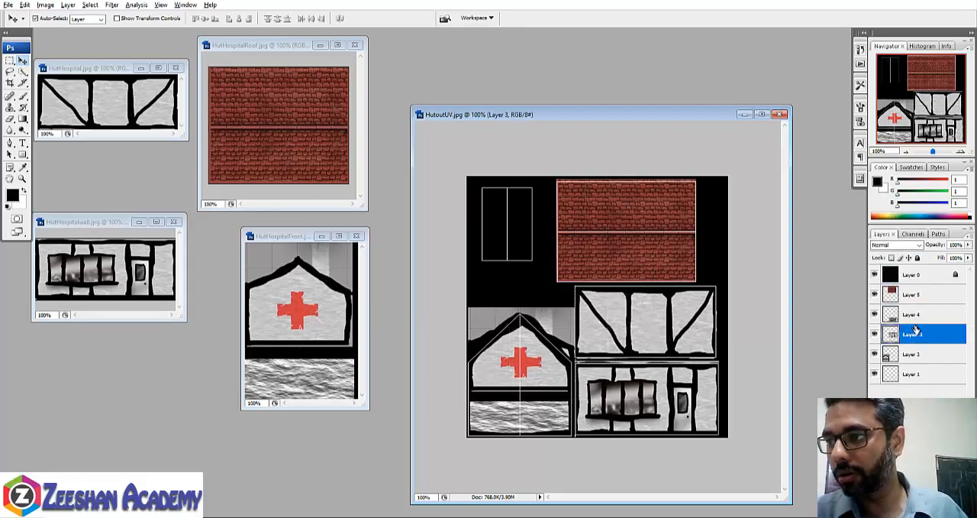
{"action": "left_click_drag", "start_coordinate": [650, 333], "coordinate": [592, 304], "text": "alt"}
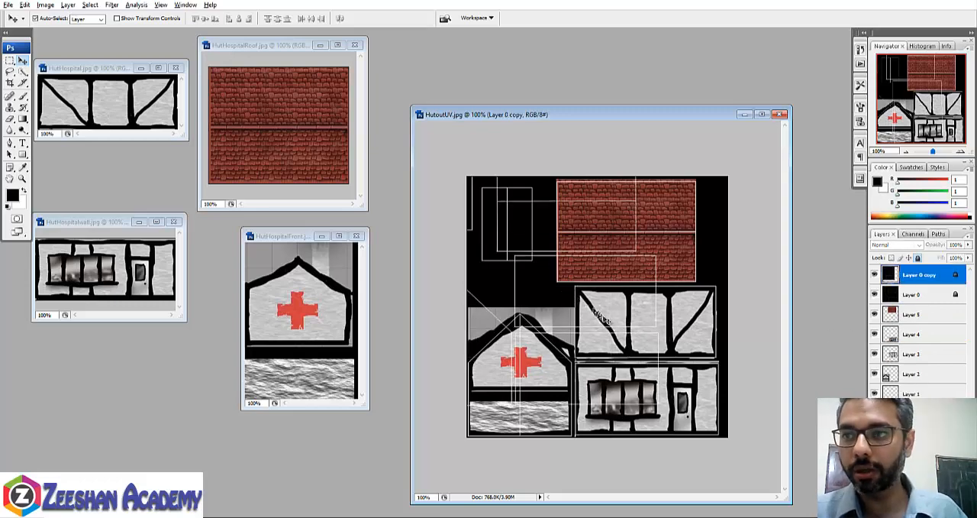
{"action": "key", "text": "ctrl+z"}
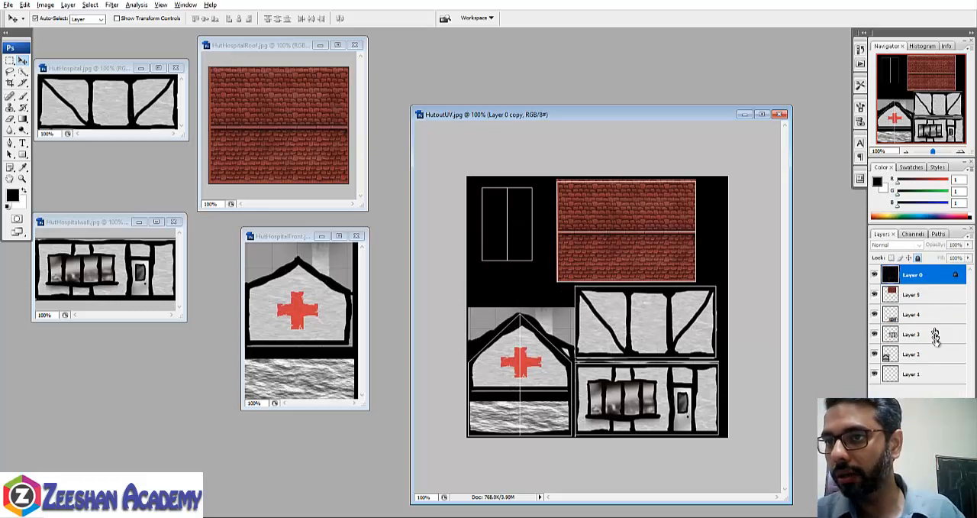
- Turn off layer auto-selection and duplicate the timber-framed wall on Layer 3 over the small split rectangle of the UV layout
{"action": "left_click", "coordinate": [929, 336]}
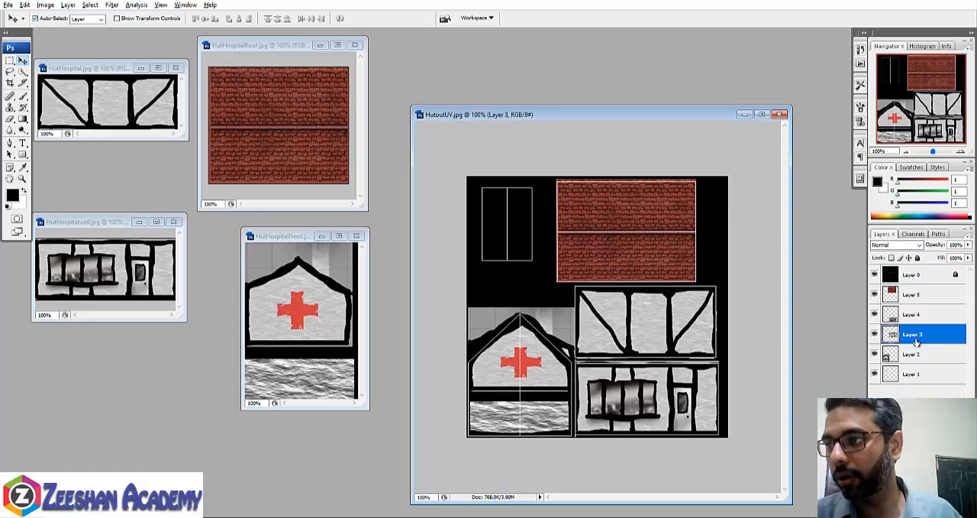
{"action": "left_click", "coordinate": [52, 19]}
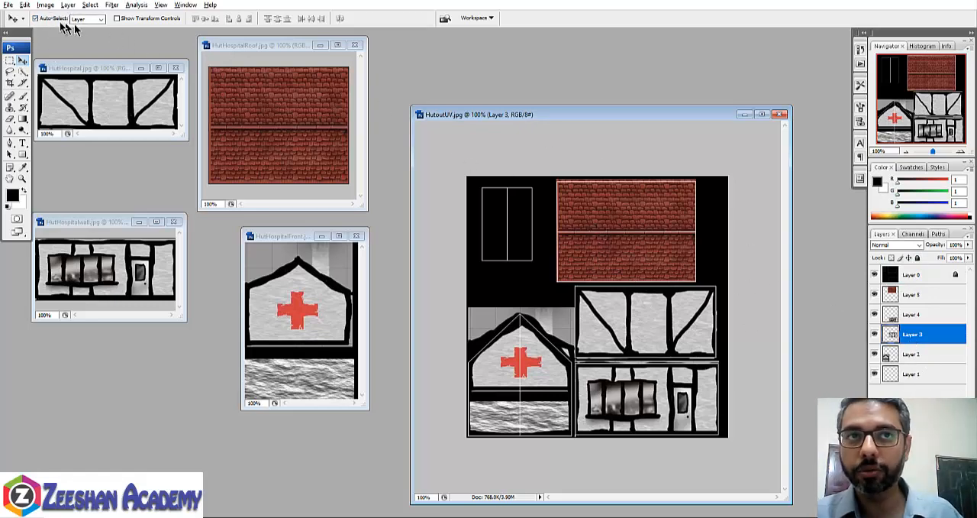
{"action": "left_click_drag", "start_coordinate": [646, 331], "coordinate": [513, 227]}
{"action": "key", "text": "ctrl+j"}
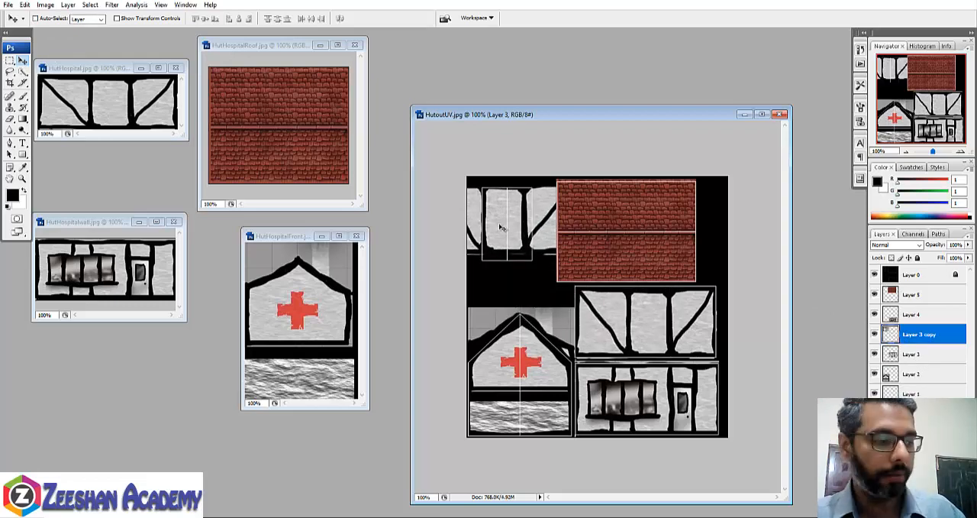
- Scale the duplicated wall to about 113.6% width and 114.4% height so its middle panel fits the small UV rectangle
{"action": "key", "text": "ctrl+t"}
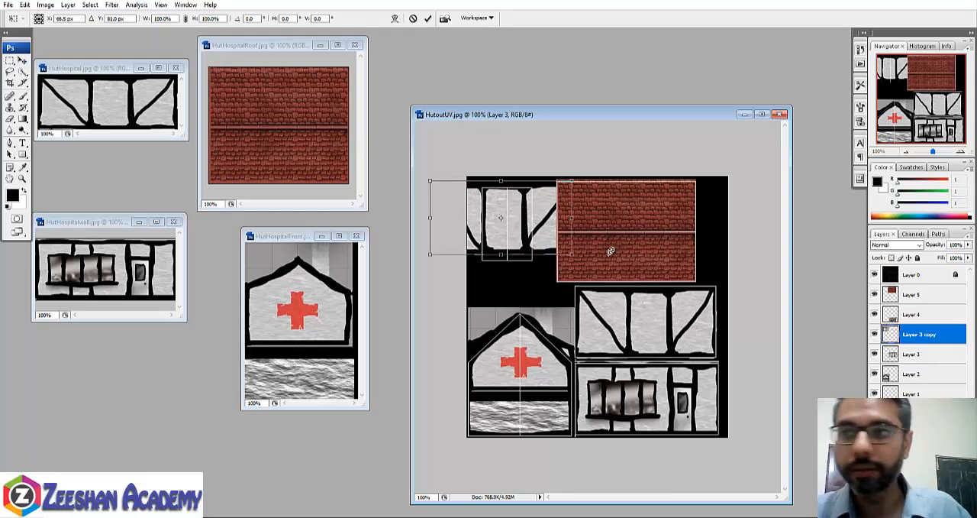
{"action": "left_click_drag", "start_coordinate": [573, 255], "coordinate": [584, 265]}
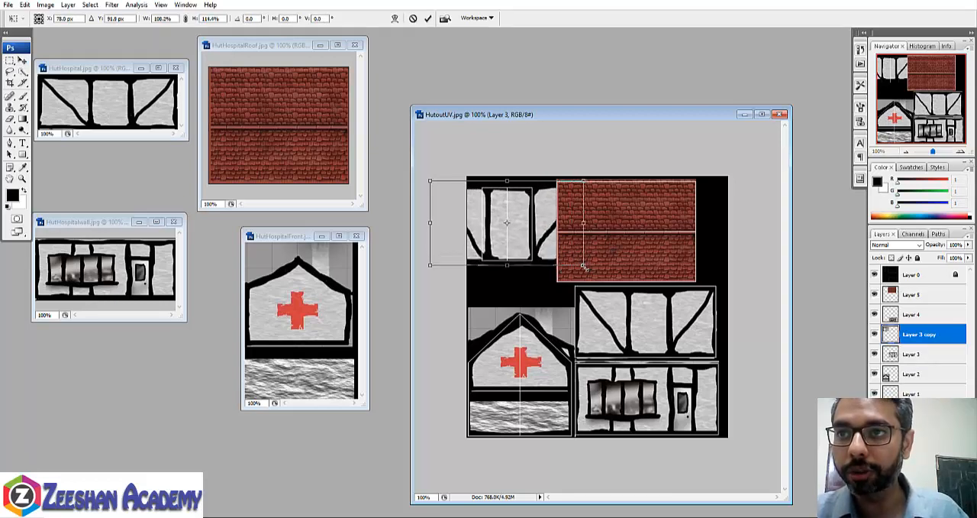
{"action": "left_click_drag", "start_coordinate": [427, 224], "coordinate": [422, 223]}
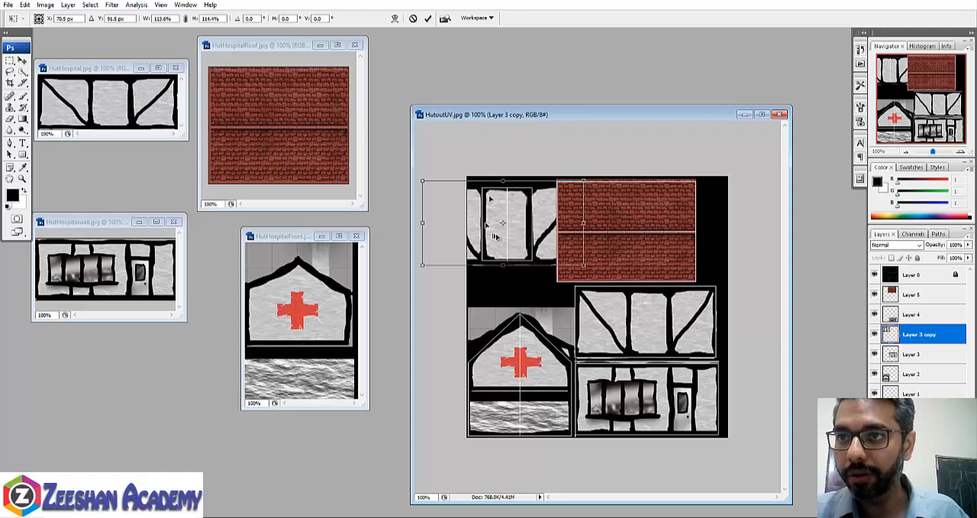
{"action": "key", "text": "Return"}
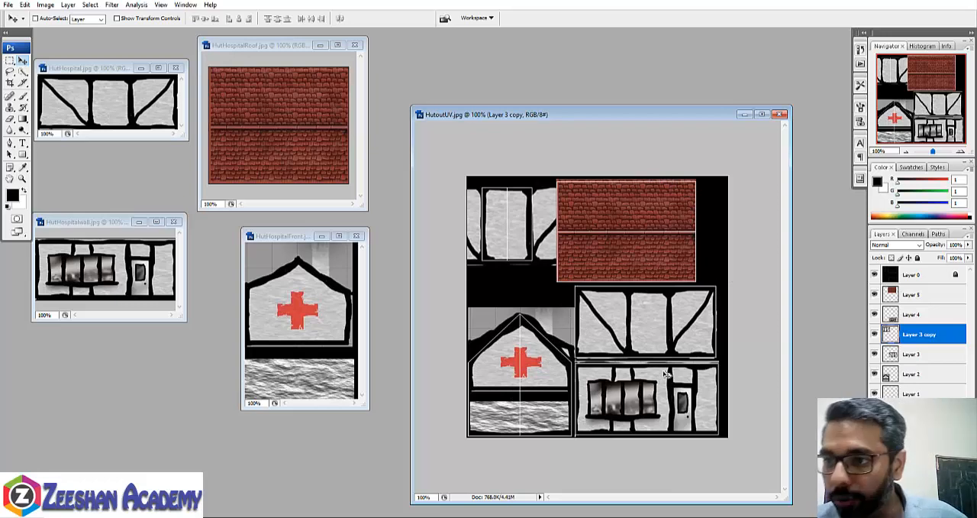
- Compare the texture with and without the UV lines and leave the UV layout layer (Layer 0) hidden
{"action": "left_click", "coordinate": [875, 274]}
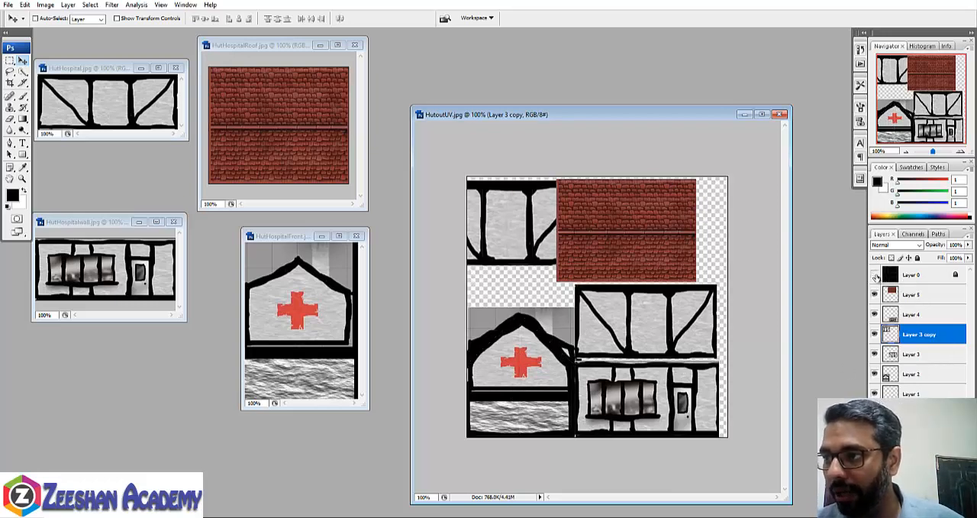
{"action": "left_click", "coordinate": [875, 274]}
{"action": "left_click", "coordinate": [875, 275]}
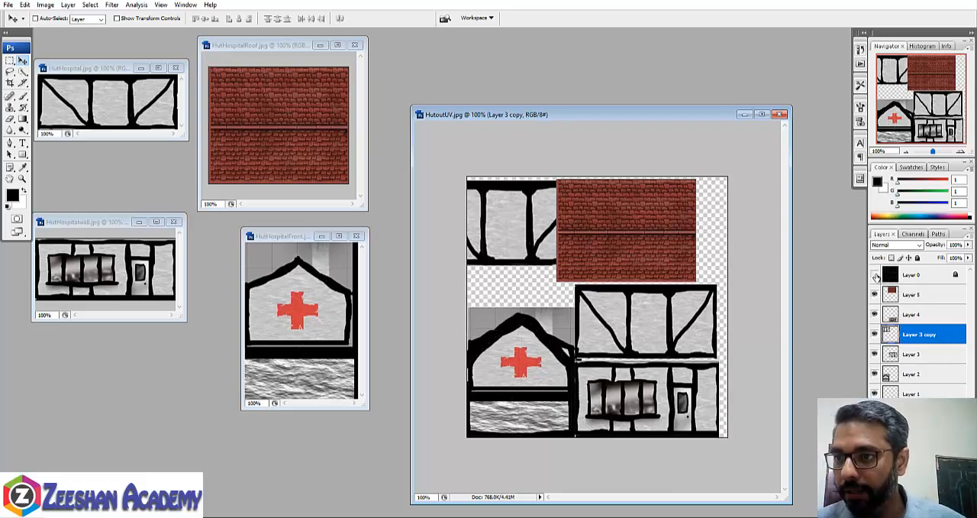
{"action": "left_click", "coordinate": [875, 275]}
{"action": "left_click", "coordinate": [921, 279]}
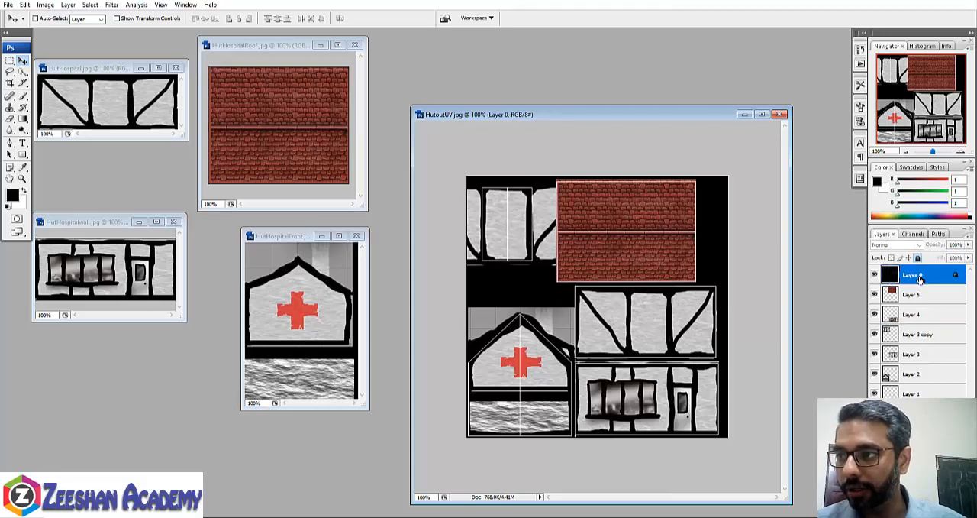
{"action": "left_click", "coordinate": [875, 275]}
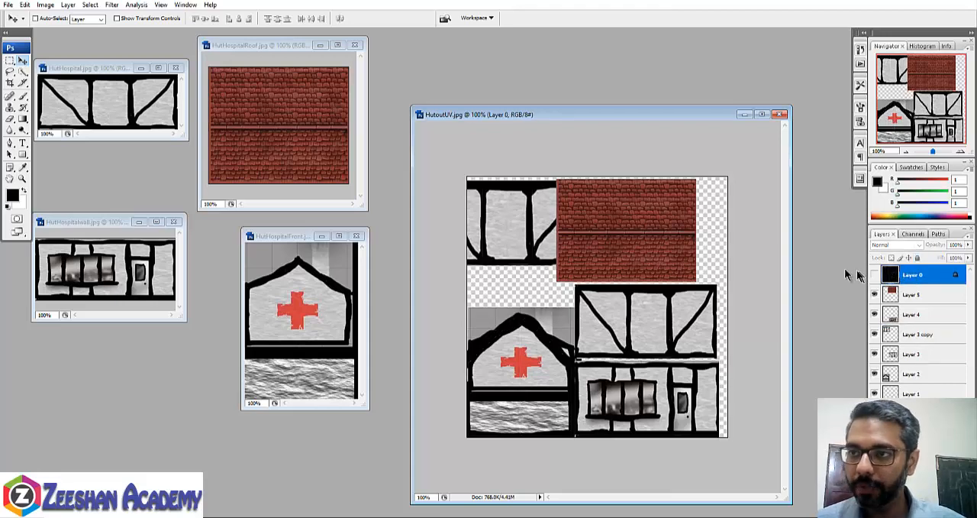
- Save the texture as a JPEG copy named "Hut Texture final .jpg" in the images folder at maximum quality 12
{"action": "left_click", "coordinate": [8, 4]}
{"action": "left_click", "coordinate": [61, 122]}
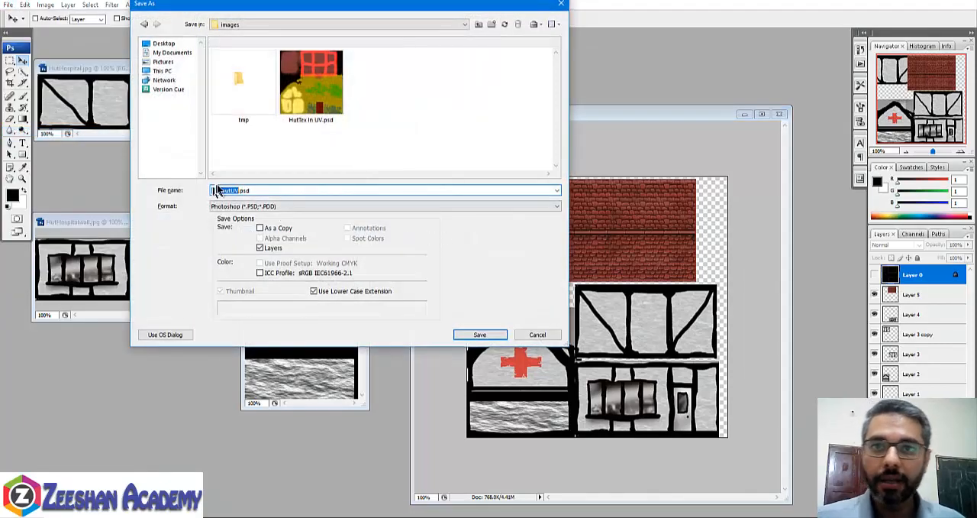
{"action": "left_click", "coordinate": [249, 206]}
{"action": "left_click", "coordinate": [267, 273]}
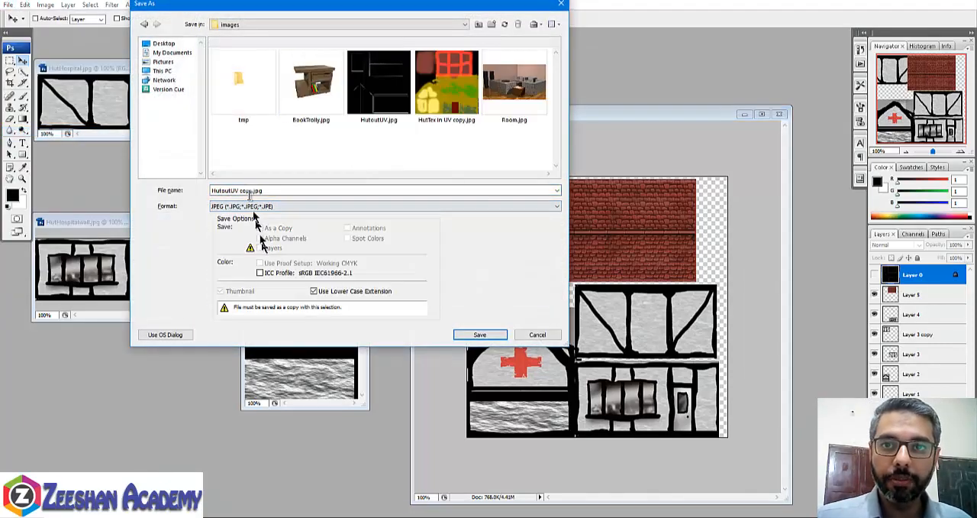
{"action": "left_click", "coordinate": [262, 190]}
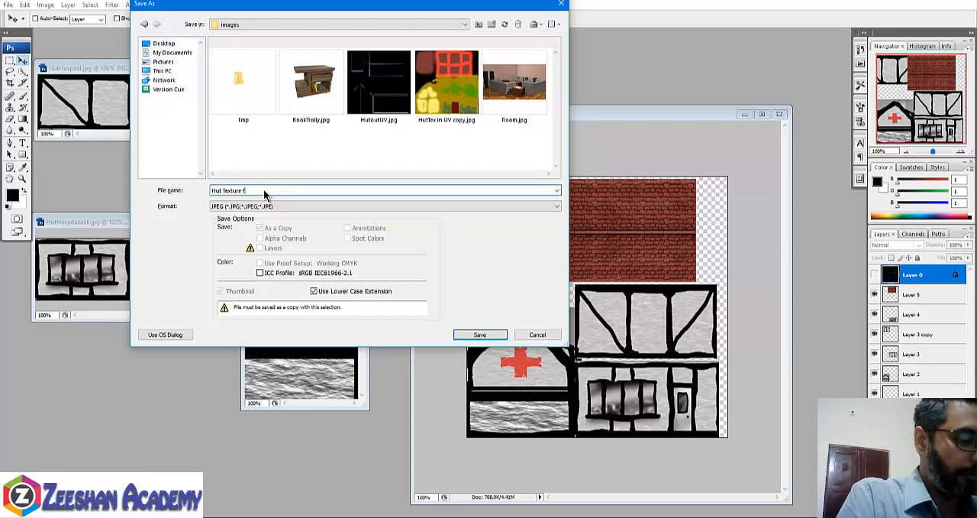
{"action": "key", "text": "Return"}
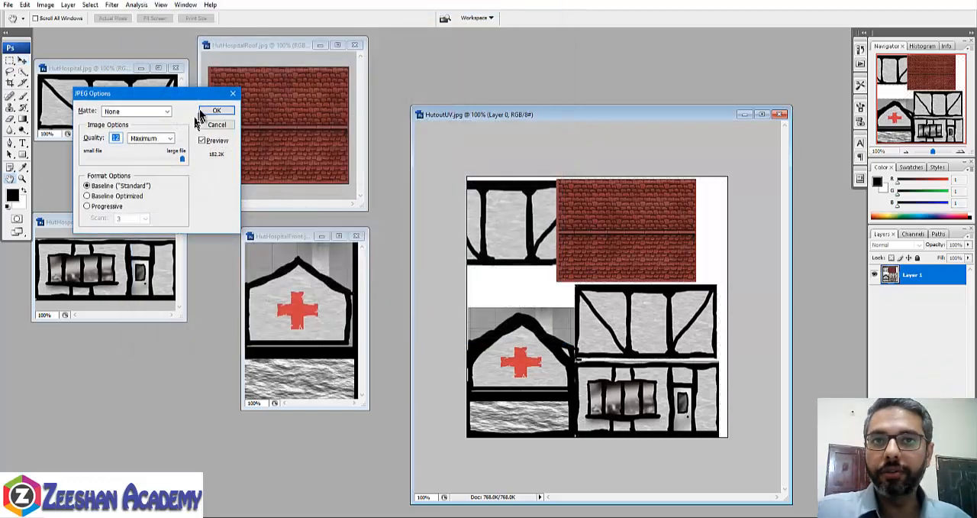
{"action": "left_click", "coordinate": [213, 108]}
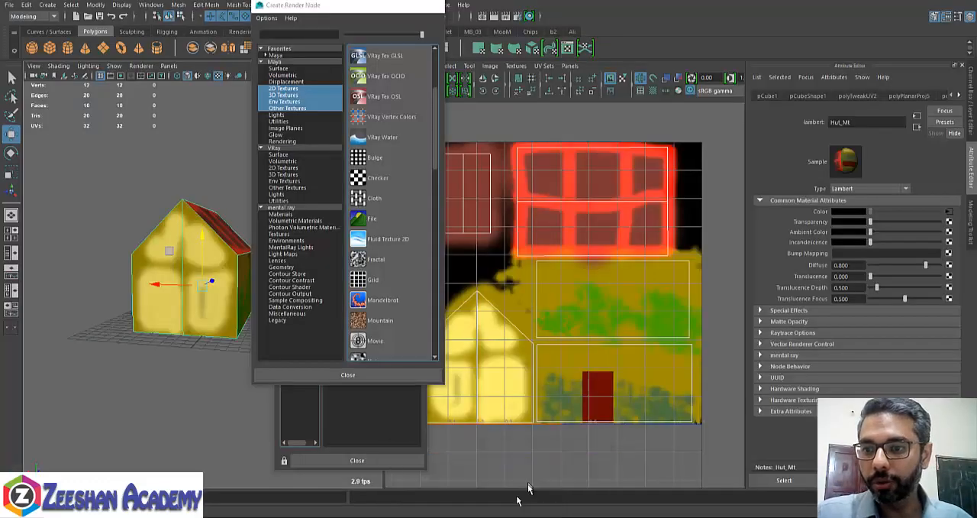
- Switch to Maya and load "Hut Texture final .jpg" as the colour texture of the Hut_Mt material
{"action": "left_click", "coordinate": [949, 212]}
{"action": "left_click", "coordinate": [951, 235]}
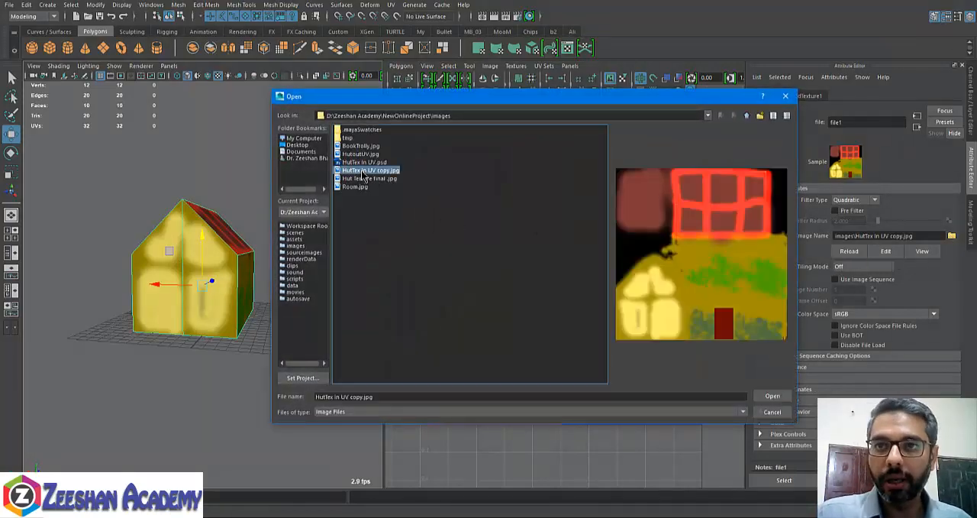
{"action": "left_click", "coordinate": [368, 178]}
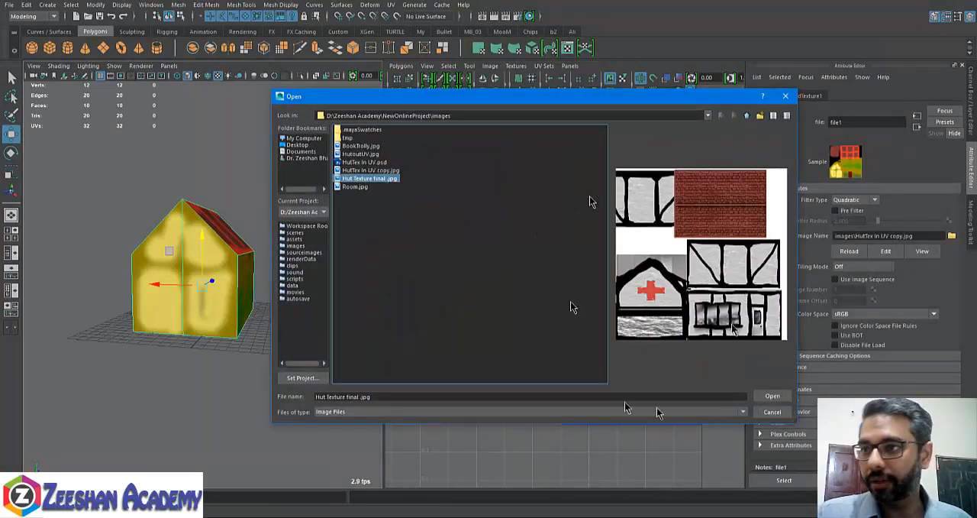
{"action": "left_click", "coordinate": [771, 397]}
- Enlarge the perspective view, deselect the house and examine the hospital texture on its walls, front and roof from several angles
{"action": "left_click_drag", "start_coordinate": [300, 300], "coordinate": [276, 315], "text": "alt"}
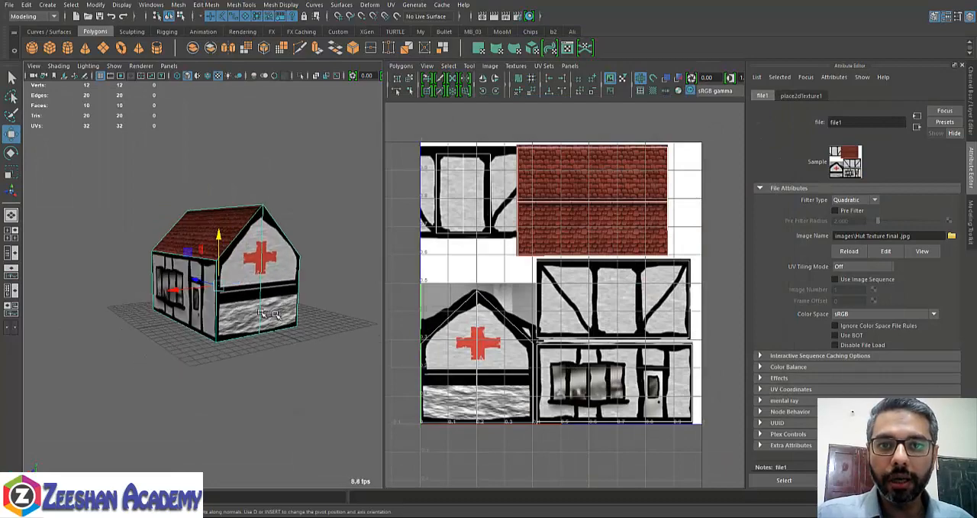
{"action": "key", "text": "space"}
{"action": "left_click", "coordinate": [255, 271]}
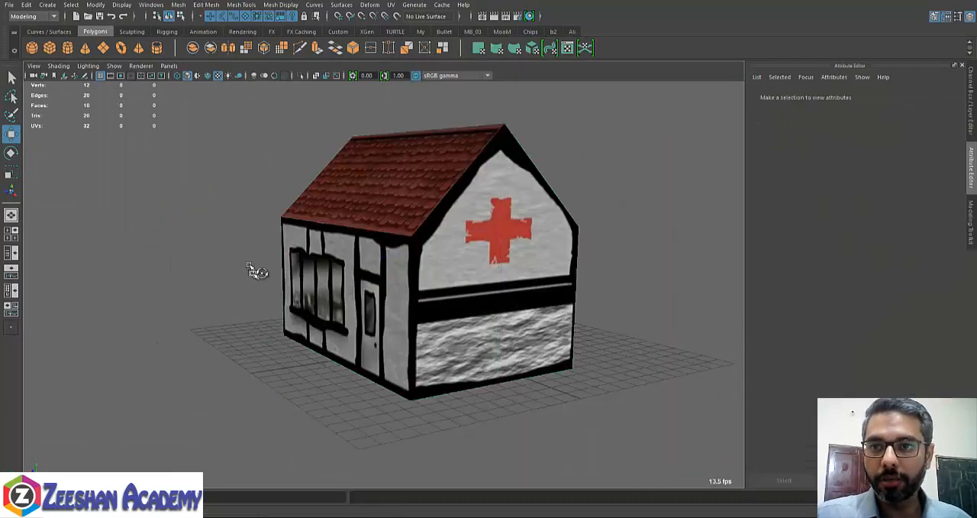
{"action": "left_click_drag", "start_coordinate": [255, 270], "coordinate": [565, 275], "text": "alt"}
{"action": "left_click_drag", "start_coordinate": [461, 328], "coordinate": [347, 368], "text": "alt"}
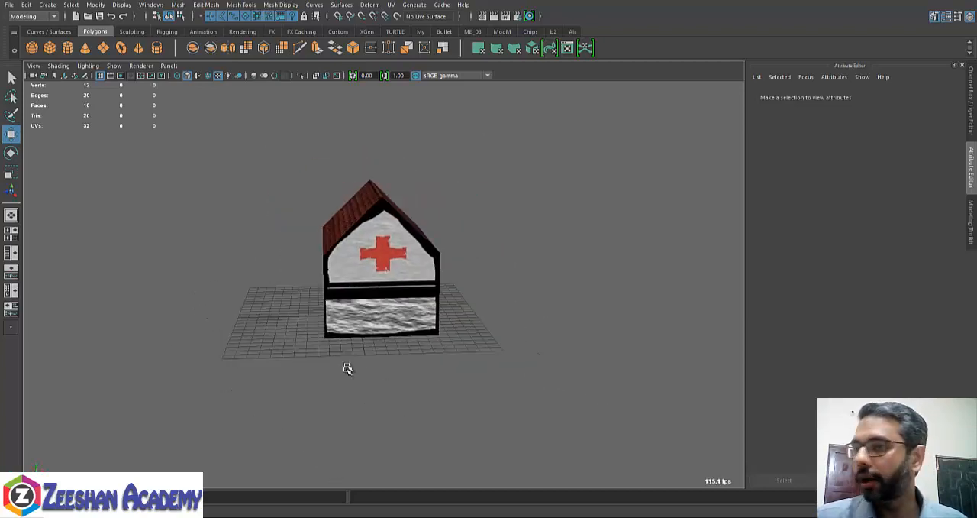
{"action": "left_click_drag", "start_coordinate": [420, 353], "coordinate": [446, 332], "text": "alt"}
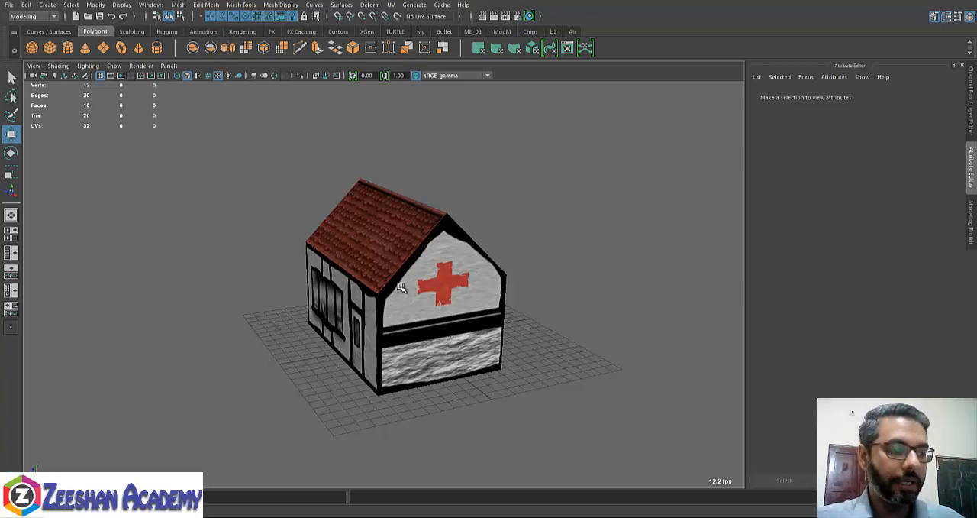
{"action": "left_click_drag", "start_coordinate": [436, 275], "coordinate": [427, 304], "text": "alt"}
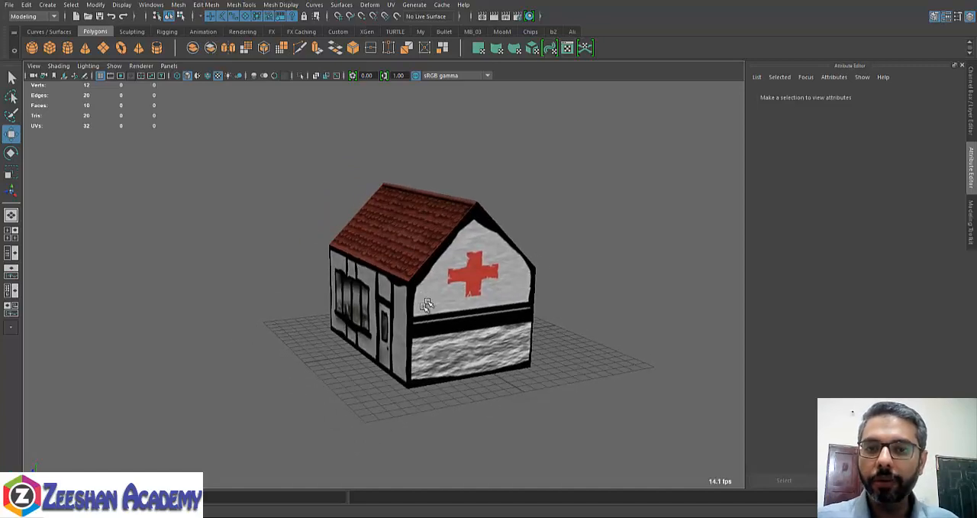
{"action": "left_click_drag", "start_coordinate": [368, 379], "coordinate": [431, 365], "text": "alt"}
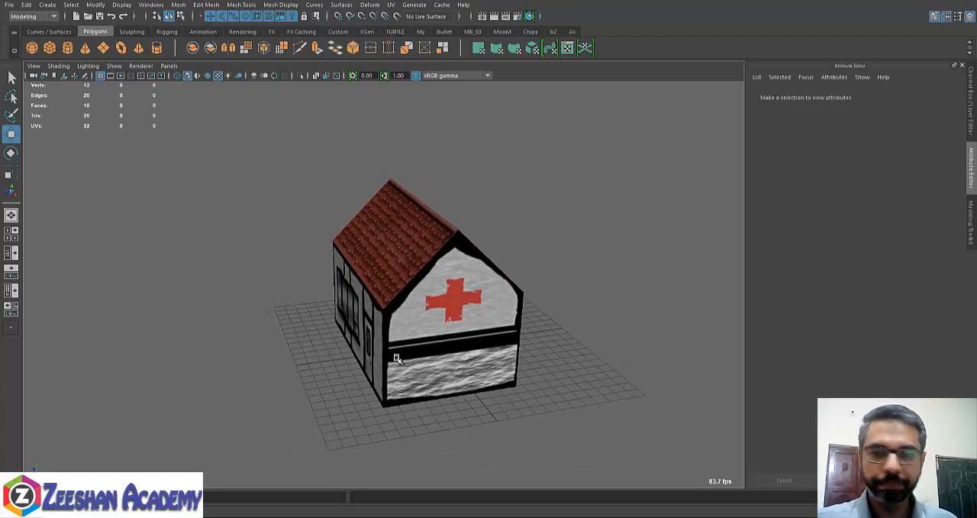